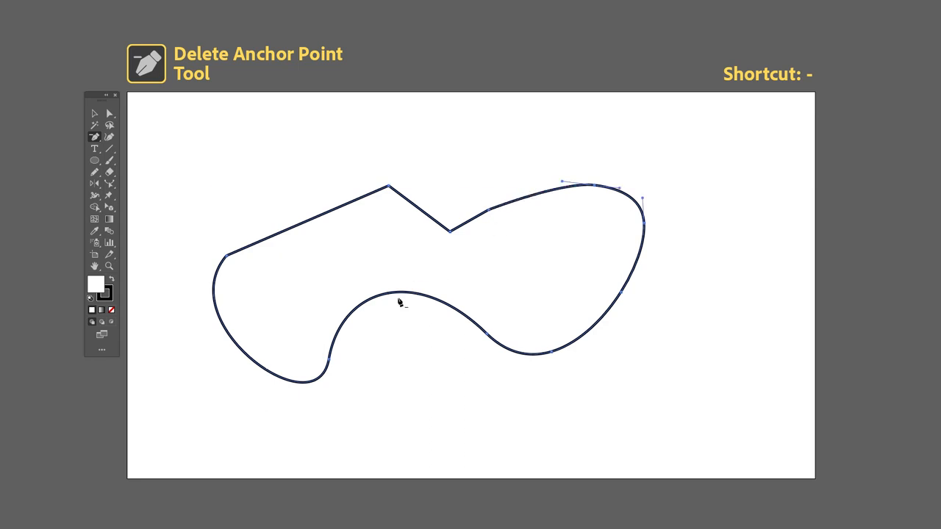
Remove four anchor points from the closed path with the Delete Anchor Point tool: one on the lower-left curve and three around the right lobe
left_click(329, 360)
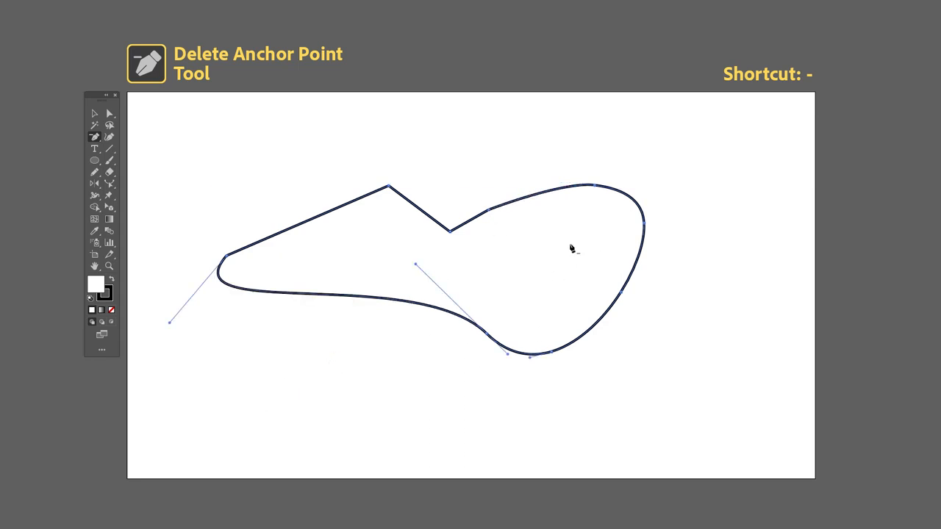
left_click(645, 222)
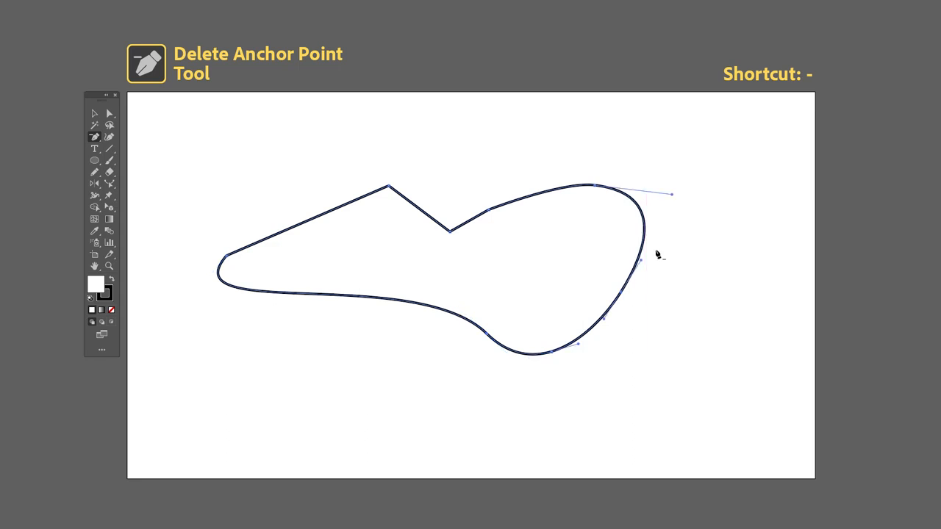
left_click(553, 354)
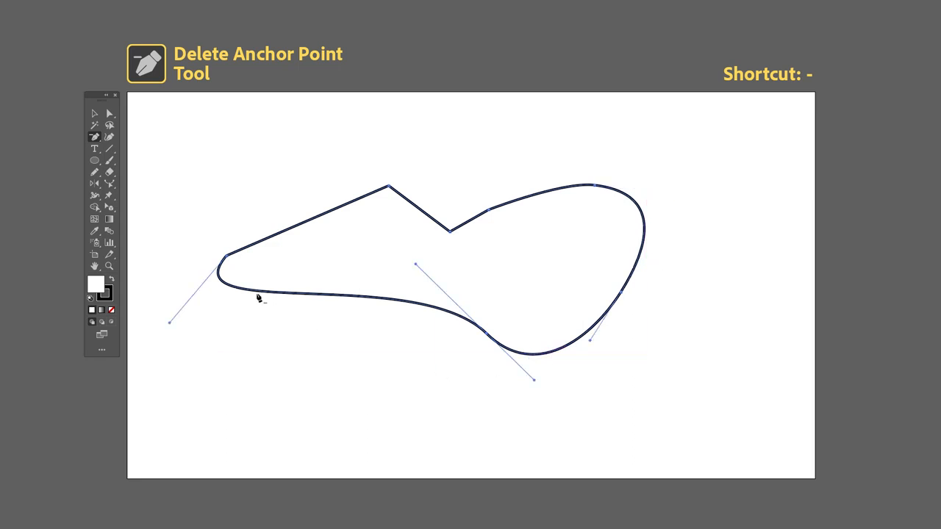
left_click(595, 186)
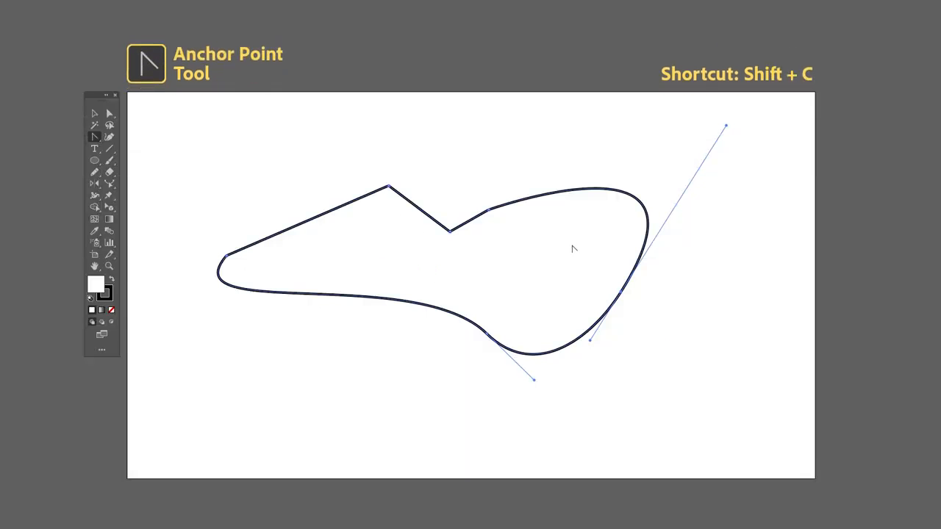
Convert the path's rightmost anchor to a corner, then pull smooth curve handles from the upper anchor and the rightmost anchor
left_click(622, 293)
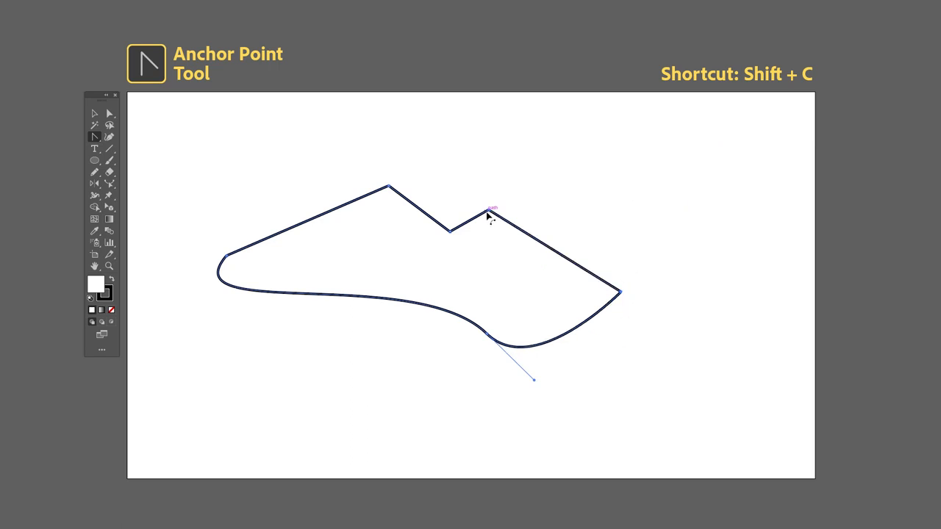
left_click_drag(488, 212, 512, 221)
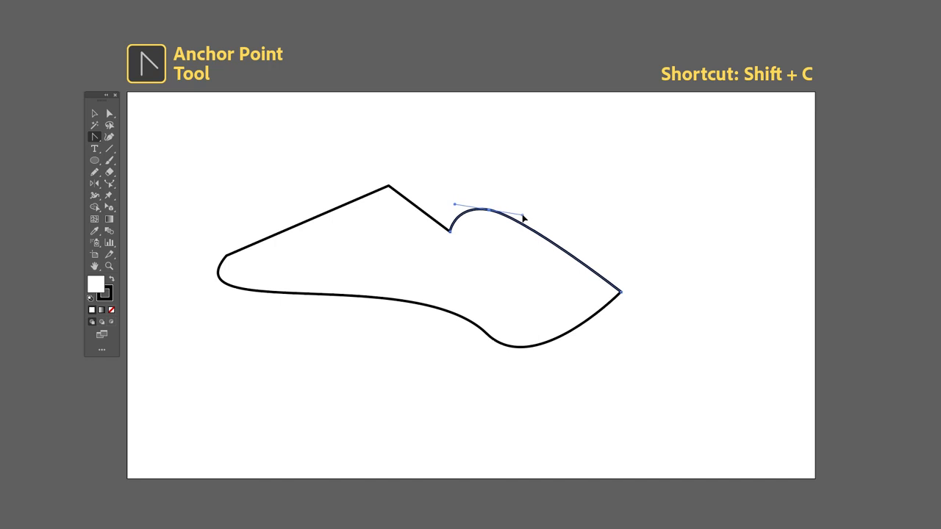
left_click_drag(622, 292, 618, 345)
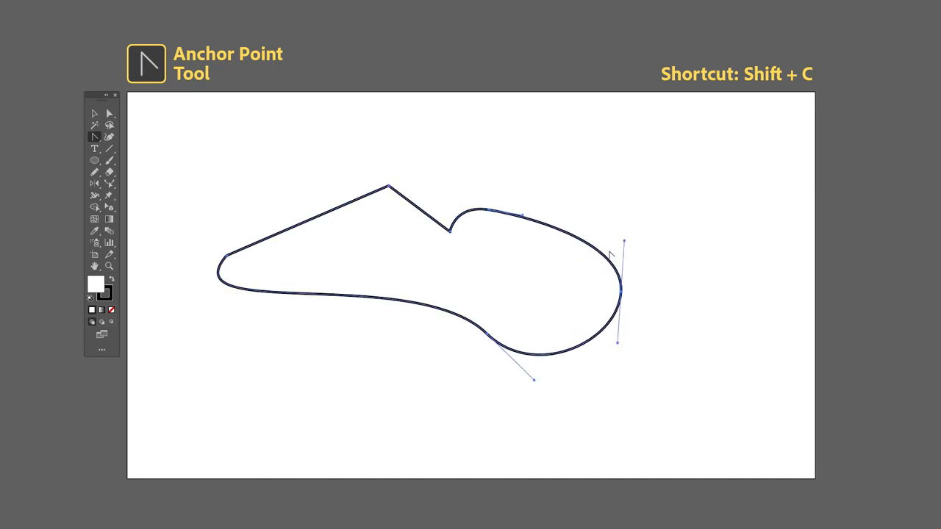
Reshape the path's right side by moving the rightmost anchor's upper handle independently, redrawing that anchor's handles, and swinging the upper anchor's handle downward
left_click_drag(625, 241, 712, 250)
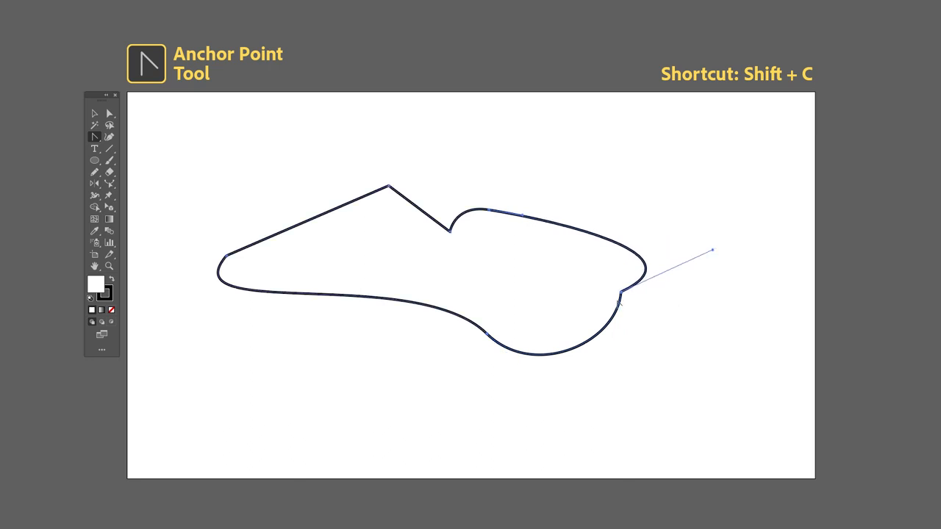
left_click_drag(622, 293, 661, 222)
left_click_drag(522, 216, 499, 319)
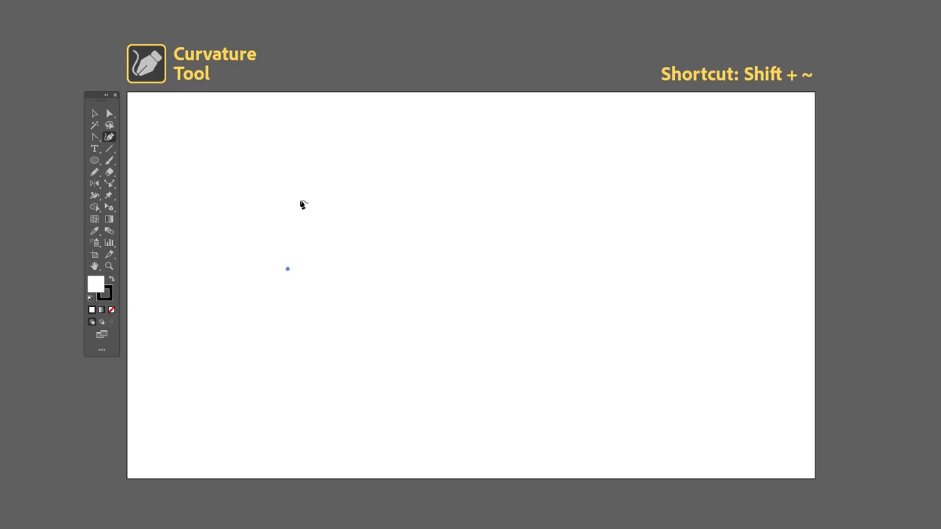
Draw a closed, wavy freeform shape with the Curvature tool, ending at its starting point
left_click(513, 220)
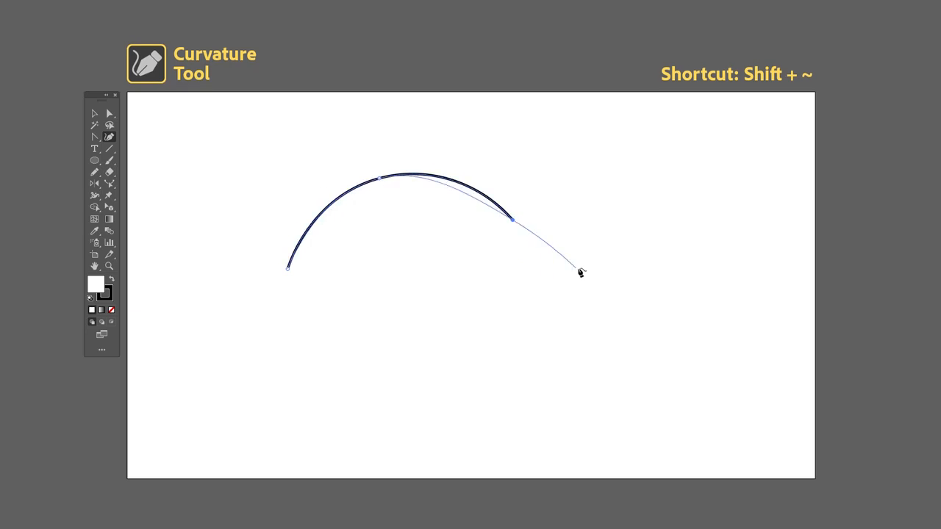
left_click(576, 278)
left_click(713, 208)
left_click(685, 391)
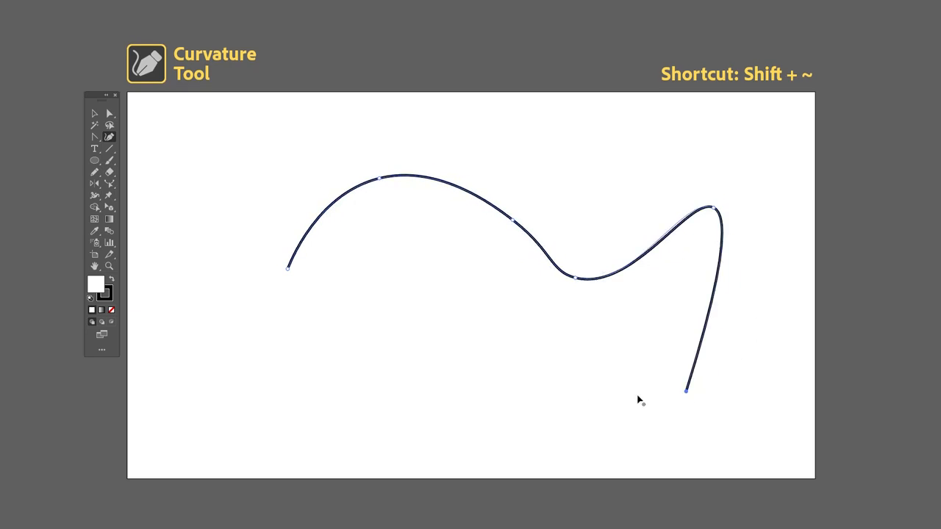
left_click(456, 337)
left_click(330, 404)
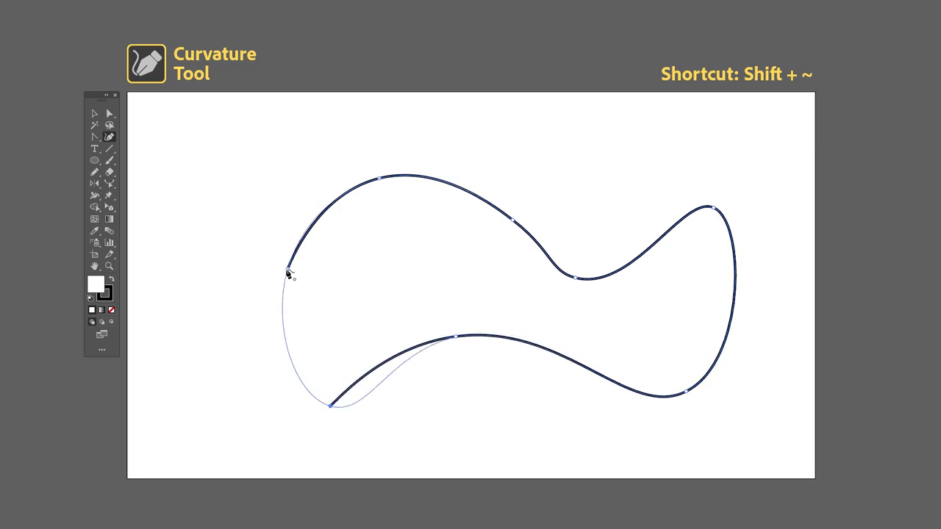
left_click(288, 269)
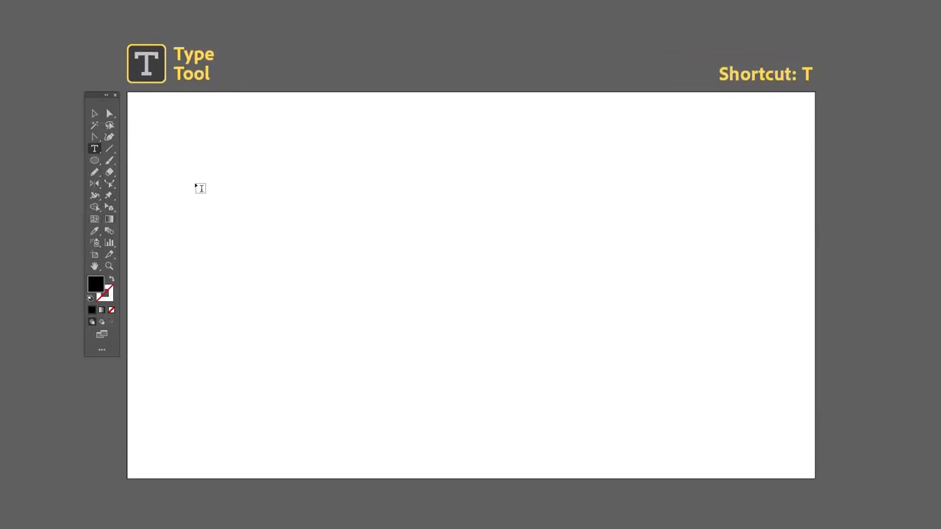
Add point text reading "ANDY TELLS THINGS" on three lines in the upper-left part of the artboard
left_click(197, 182)
type("ANDY")
key("Return")
type("TELLS")
key("Return")
type("THINGS")
key("Escape")
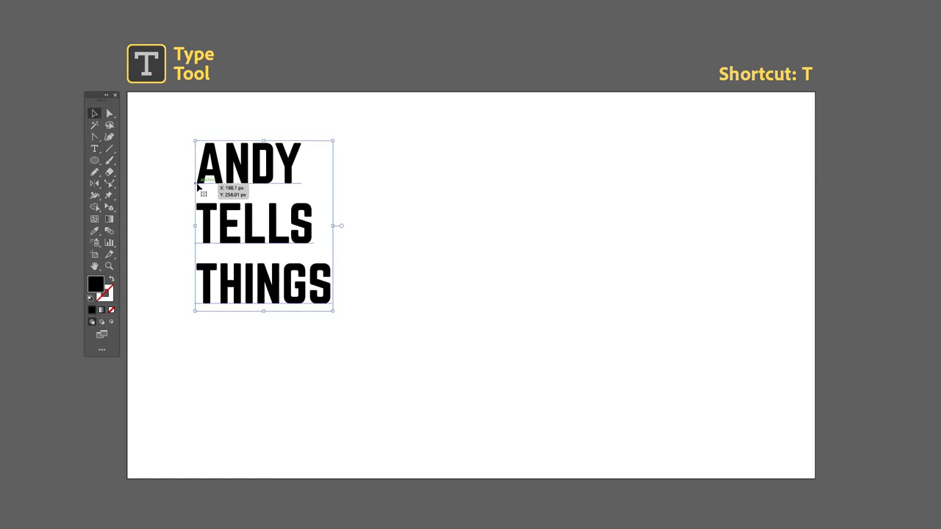
Create a text box on the right half of the artboard reading "ANDY TELLS THINGS IN A BOX"
key("t")
left_click_drag(481, 134, 748, 360)
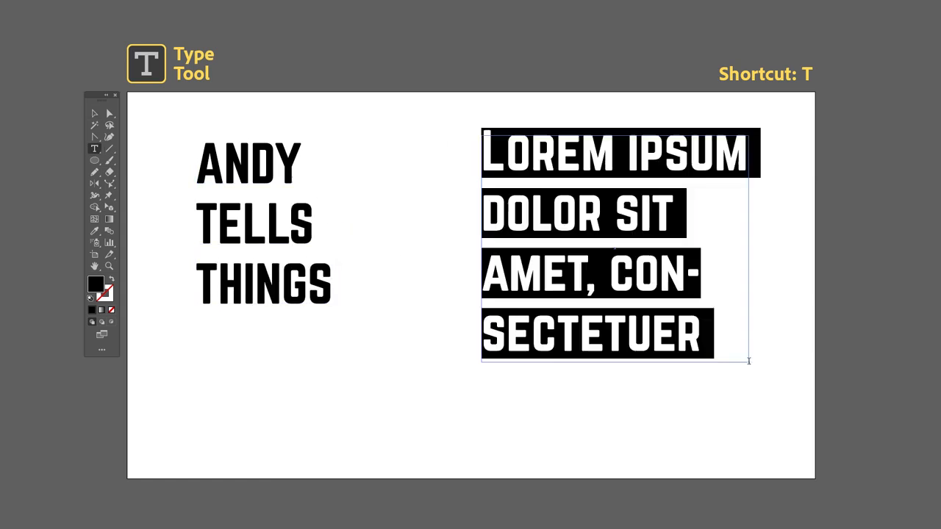
type("ANDY TELLS THINGS IN A BOX")
key("Escape")
Highlight the word "ANDY" in the three-line text, then the "TELLS THINGS" lines
key("t")
left_click_drag(200, 160, 297, 176)
left_click_drag(201, 212, 347, 294)
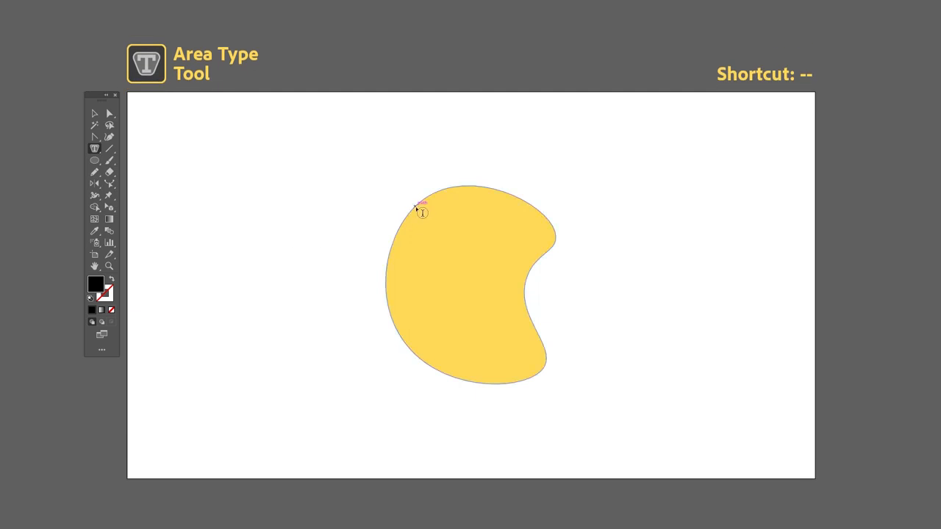
Fill the yellow shape with placeholder text using the Area Type tool, and deselect it
left_click(422, 213)
key("Escape")
left_click(290, 203)
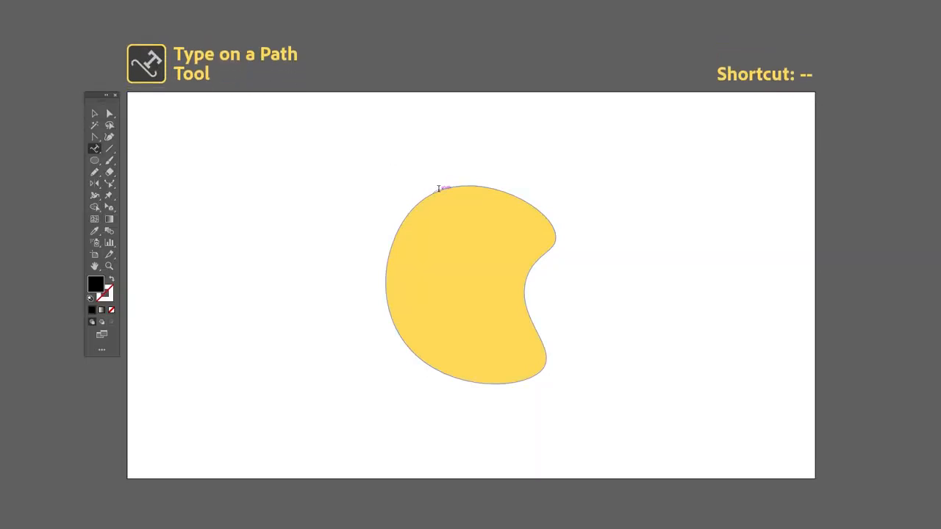
Place the text "TEXT THAT FOLLOWS THE PATH" along the yellow shape's outline with the Type on a Path tool
left_click(439, 188)
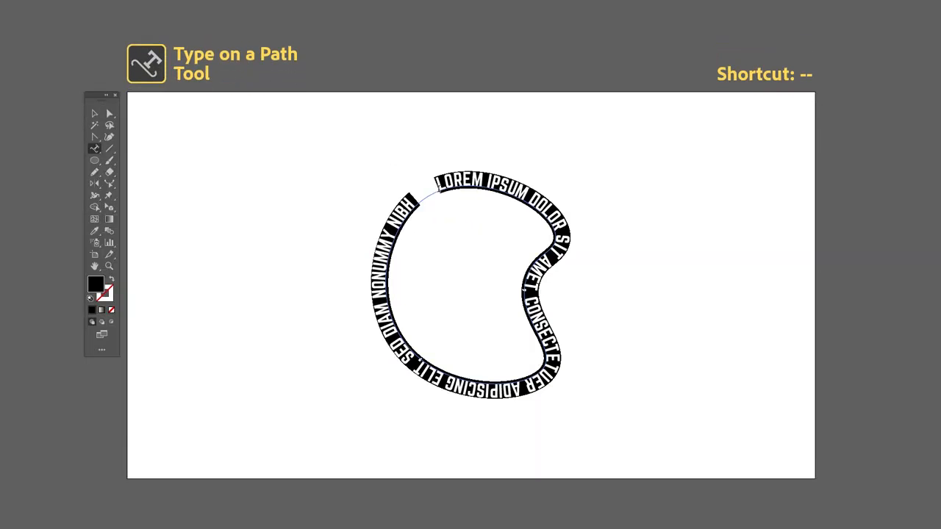
type("TEXT TH")
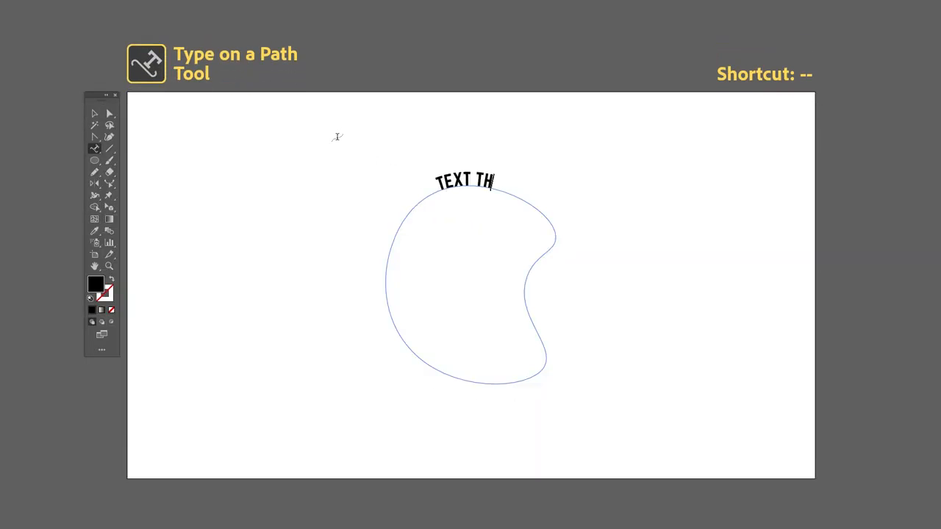
type("AT FOLLOWS THE PATH")
key("Escape")
left_click(342, 150)
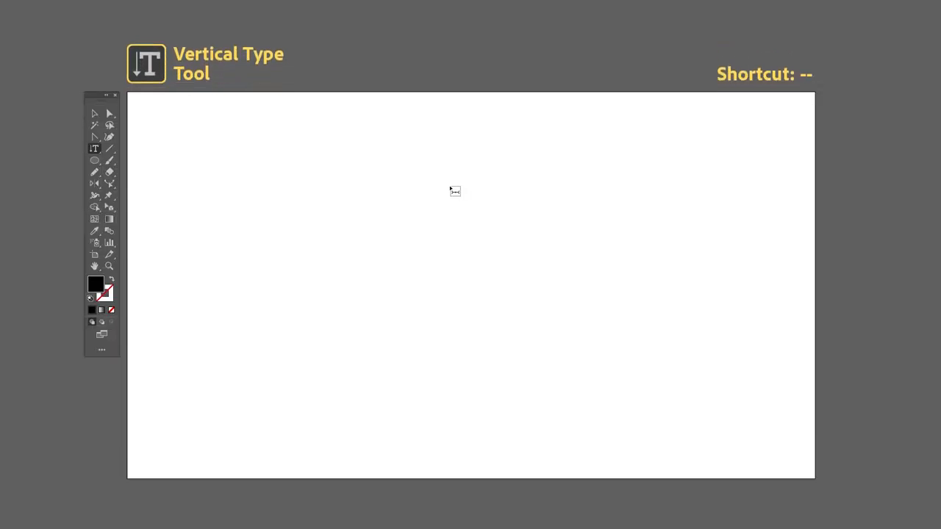
Add vertical point text reading "VERTICAL TYPE" near the centre of the artboard and deselect it
left_click(450, 191)
type("VERTICAL TYPE")
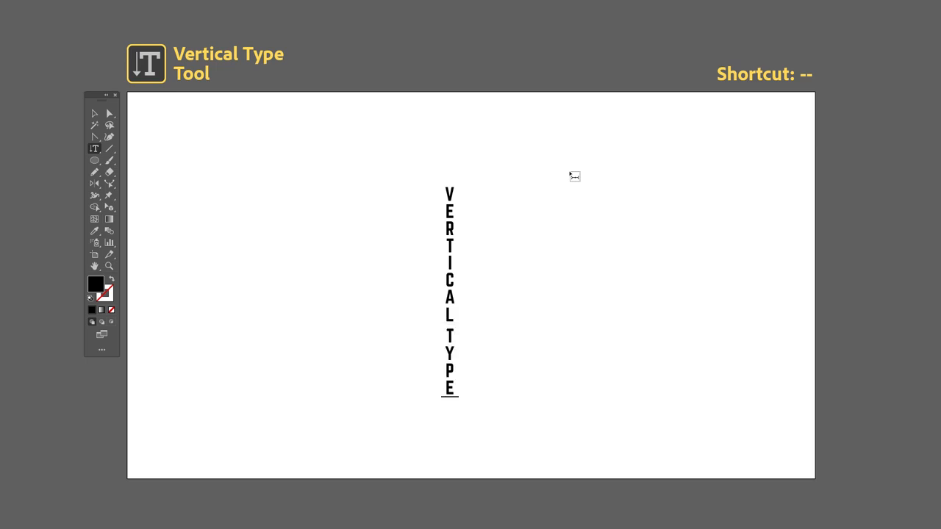
key("Escape")
left_click(682, 234)
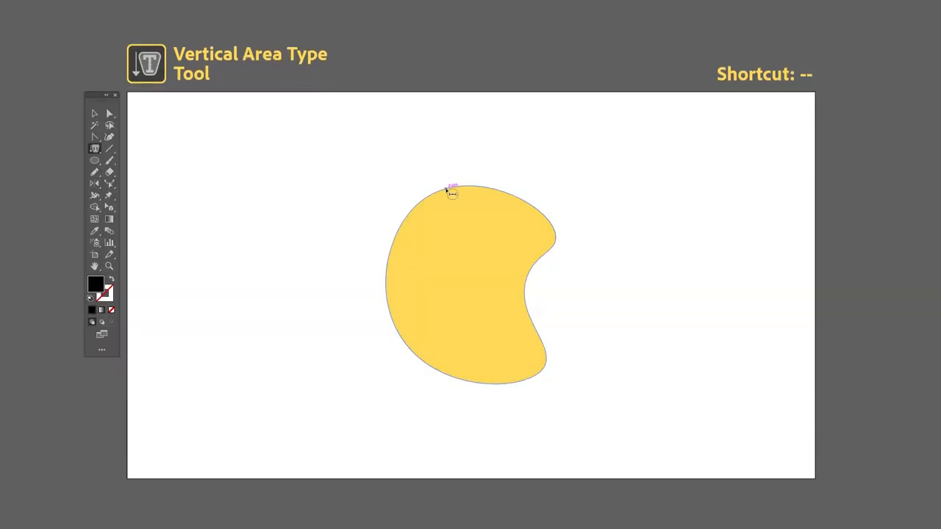
Fill the yellow shape with vertical placeholder text using the Vertical Area Type tool, and deselect it
left_click(445, 189)
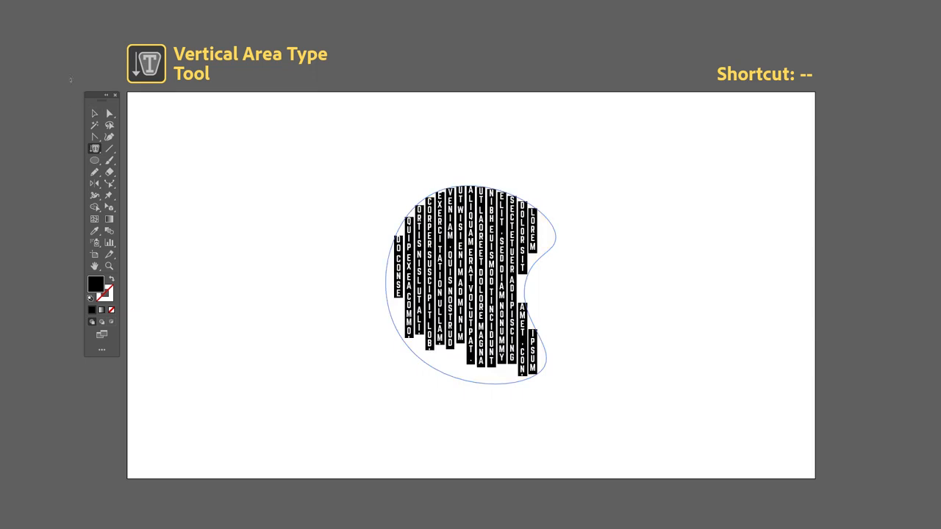
left_click(93, 115)
left_click(231, 158)
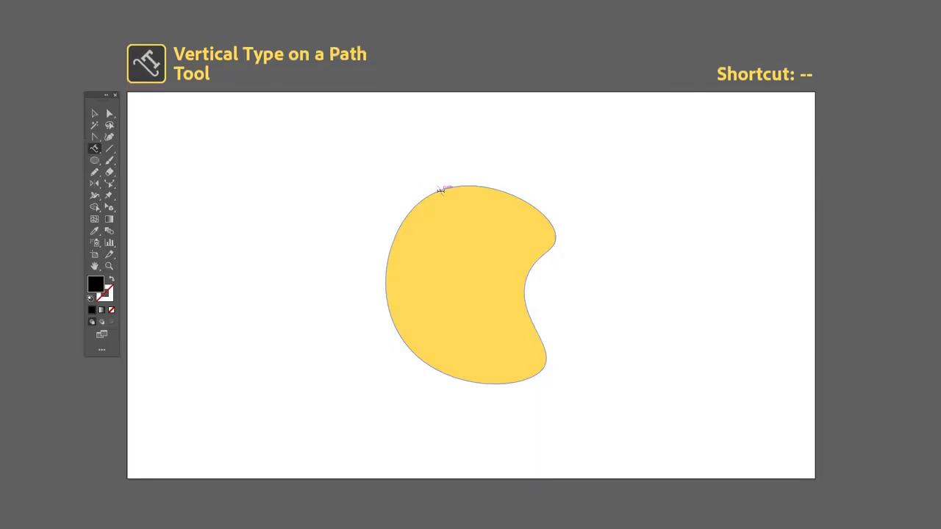
Run vertical text beginning "VERTICAL TYPE" along the yellow shape's outline with the Vertical Type on a Path tool, replacing the placeholder
left_click(439, 190)
key("BackSpace")
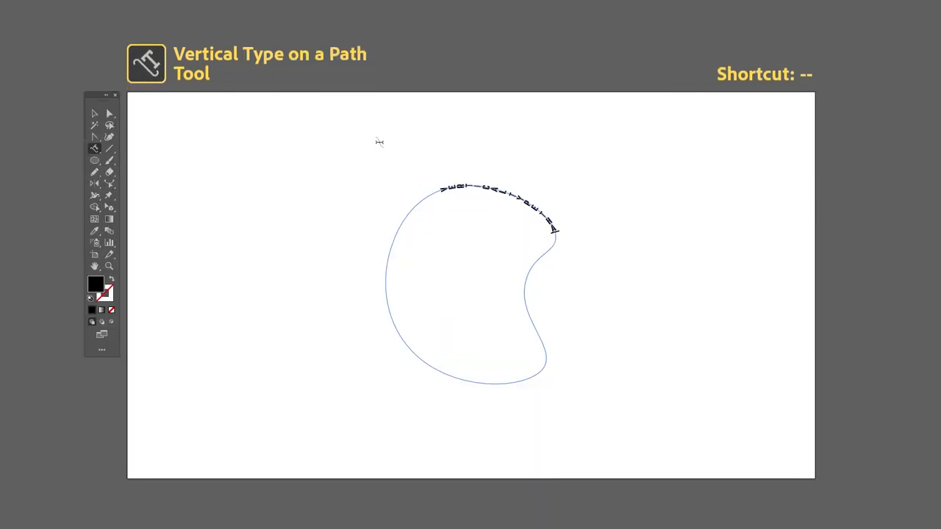
key("Escape")
left_click(334, 140)
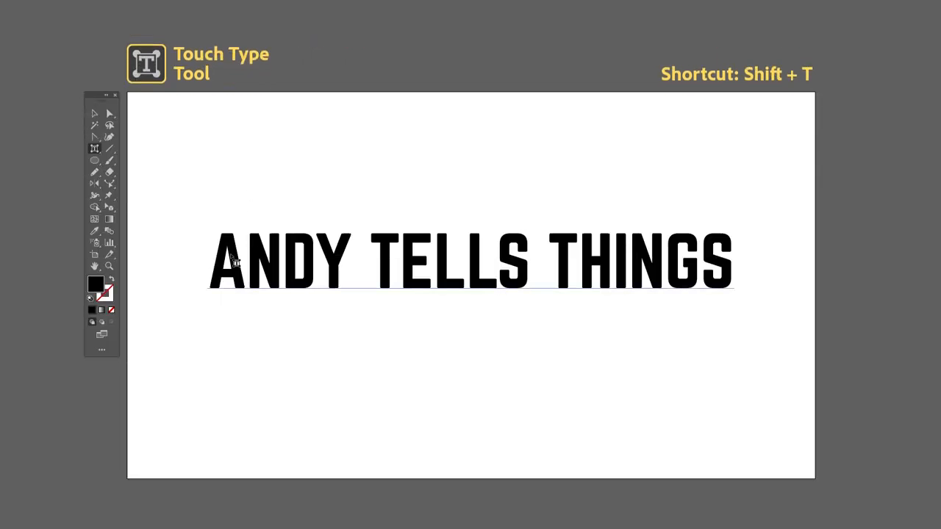
Move and rotate the individual letters of "ANDY" with the Touch Type tool so the word slopes down toward "TELLS"
left_click(234, 260)
left_click_drag(248, 230, 241, 162)
left_click_drag(228, 123, 270, 144)
left_click_drag(300, 257, 285, 230)
left_click_drag(288, 190, 326, 266)
left_click_drag(333, 222, 369, 257)
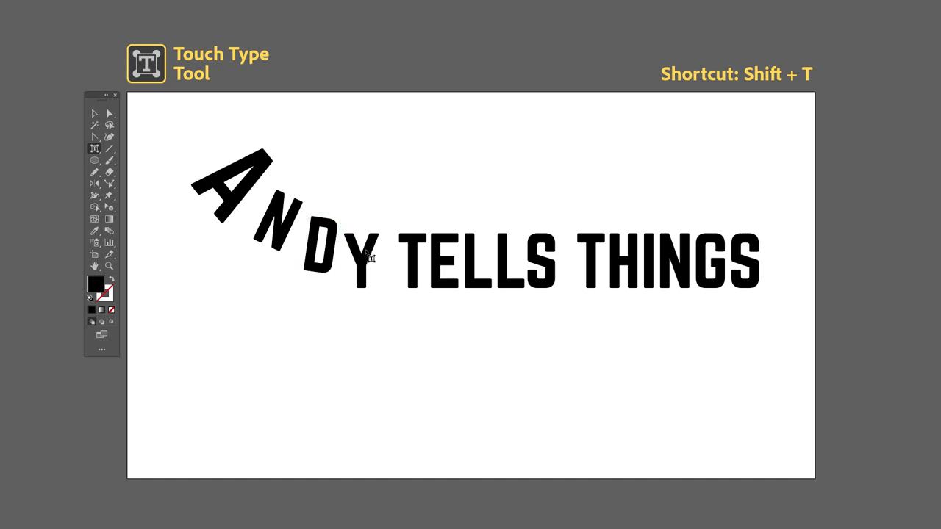
left_click_drag(361, 216, 381, 253)
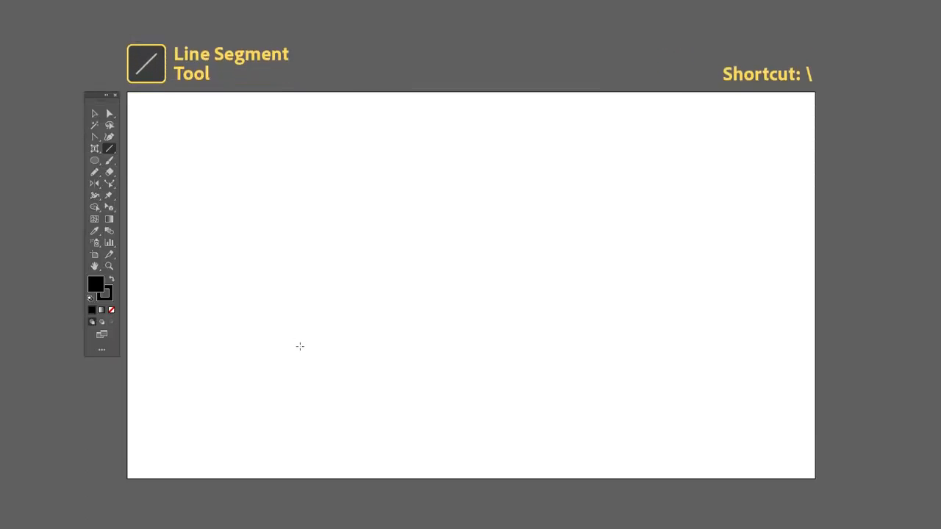
Draw a diagonal straight line, and draw a spiral outward from the centre of the empty artboard
left_click_drag(299, 345, 522, 184)
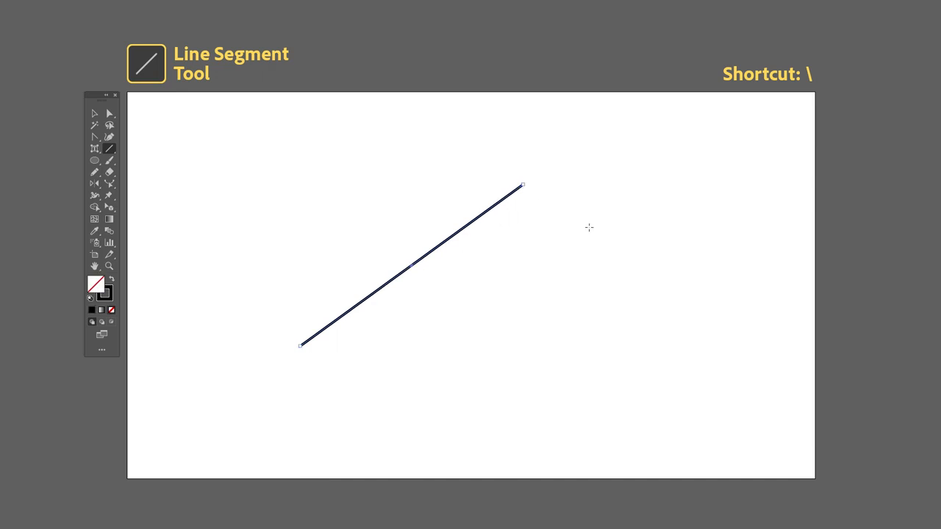
left_click_drag(443, 275, 436, 302)
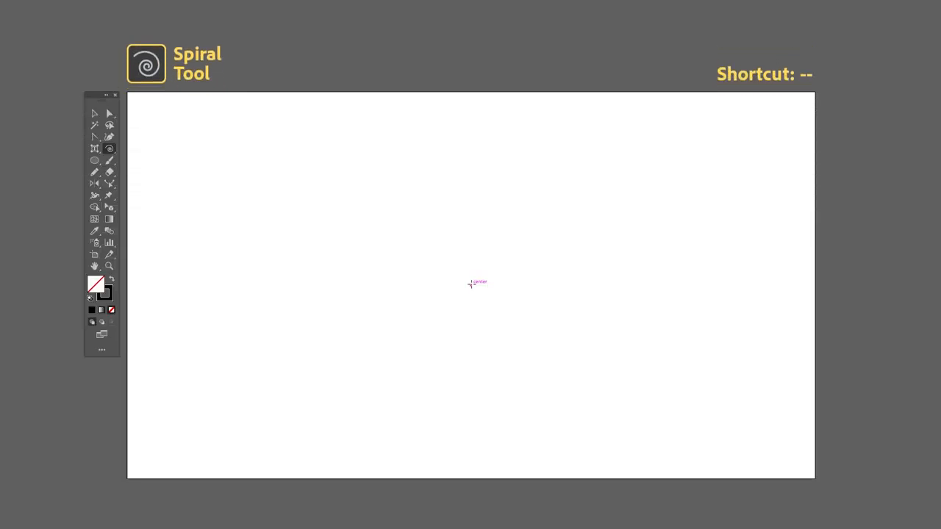
left_click_drag(470, 284, 556, 193)
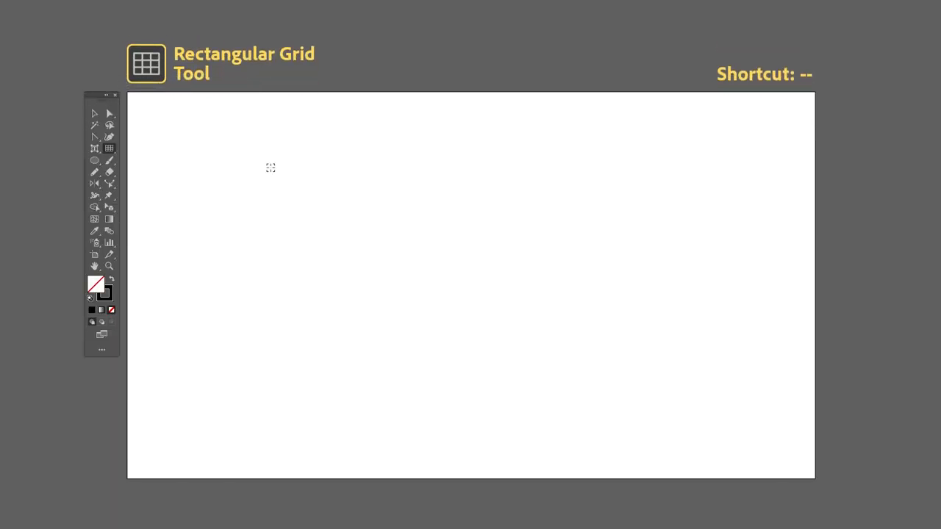
Draw a large rectangular grid across the artboard, varying its number of rows and columns while drawing
left_click_drag(267, 162, 669, 390)
key("Up")
key("Up")
key("Up")
key("Down")
key("Down")
key("Down")
key("Down")
key("Down")
key("Down")
key("Down")
key("Left")
key("Left")
key("Left")
key("Left")
key("Right")
key("Right")
key("Right")
key("Right")
key("Right")
key("Right")
key("Right")
key("Right")
key("Right")
key("Up")
key("Up")
key("Up")
key("Up")
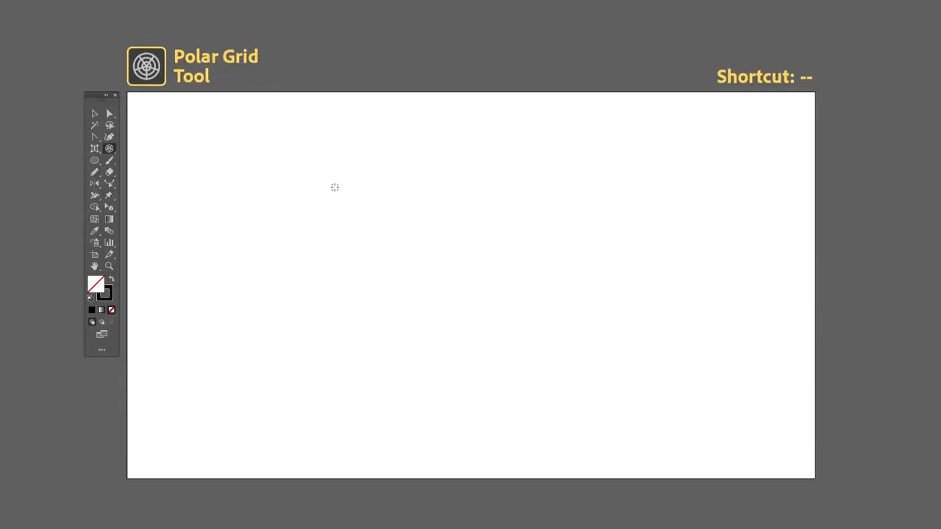
Draw a polar grid in the middle of the artboard, varying its number of concentric rings and radial dividers while drawing
left_click_drag(316, 174, 554, 400)
key("Up")
key("Up")
key("Down")
key("Down")
key("Down")
key("Down")
key("Down")
key("Down")
key("Right")
key("Right")
key("Right")
key("Right")
key("Right")
key("Right")
key("Right")
key("Right")
key("Left")
key("Left")
key("Left")
key("Left")
key("Left")
key("Left")
key("Up")
key("Up")
key("Up")
key("Up")
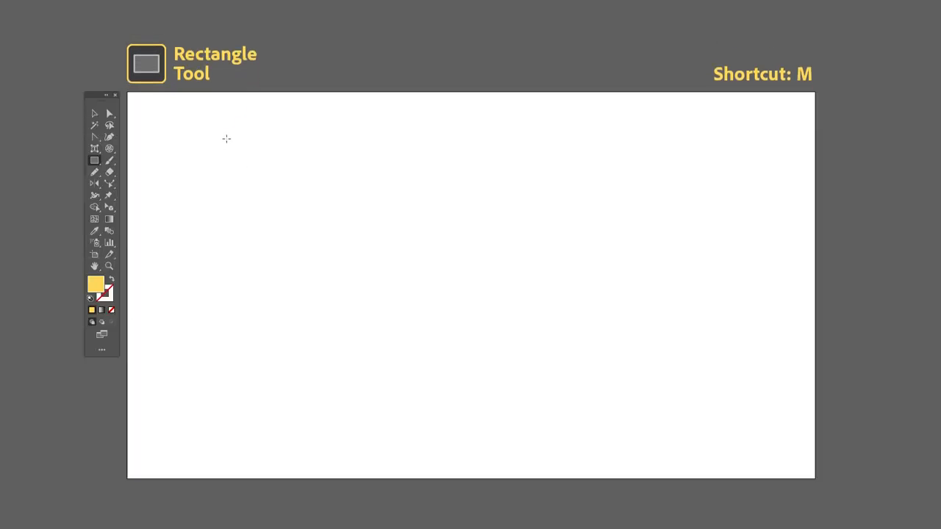
Draw two yellow rectangles across the upper artboard and three yellow squares of different sizes below them
left_click_drag(226, 138, 389, 241)
left_click_drag(691, 143, 573, 206)
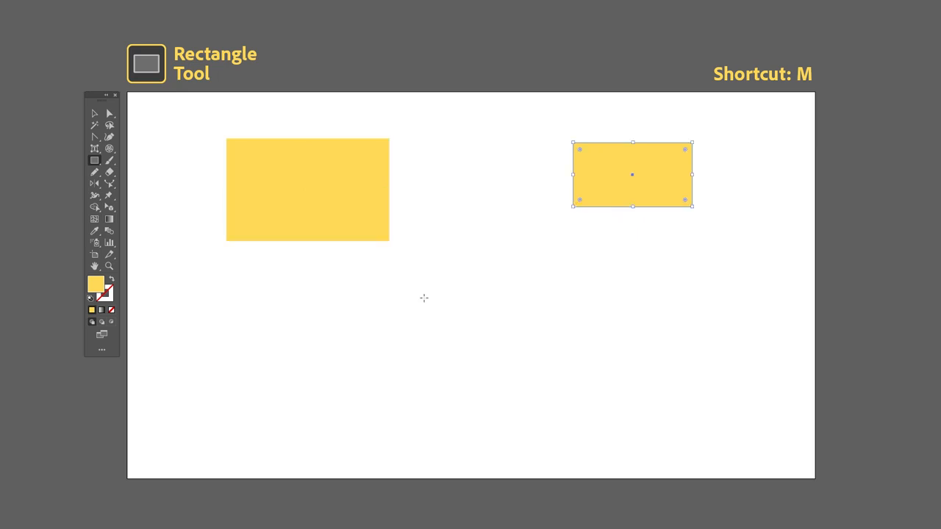
left_click_drag(429, 245, 568, 383)
left_click_drag(322, 280, 382, 340)
left_click_drag(629, 359, 745, 245)
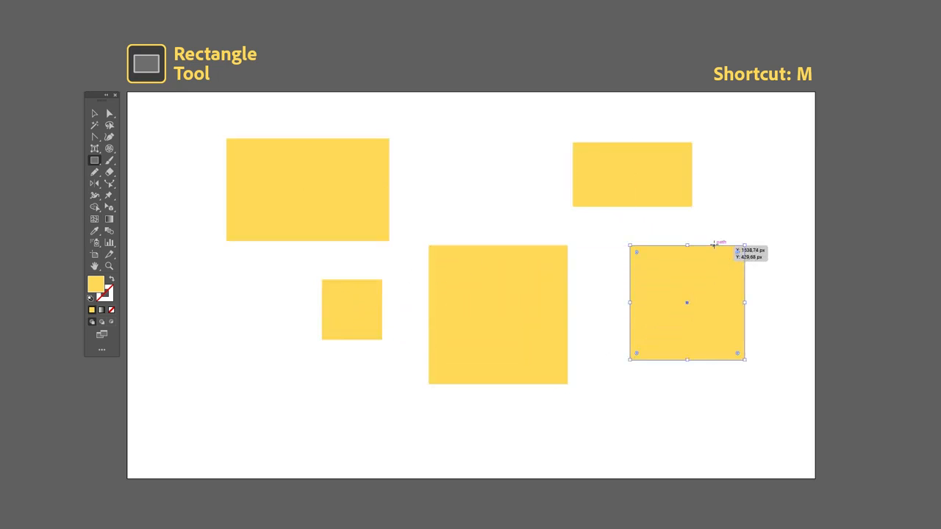
Draw six yellow rounded rectangles and squares of different sizes across the empty artboard, adjusting the last one's corner radius while drawing
key("ctrl+shift+a")
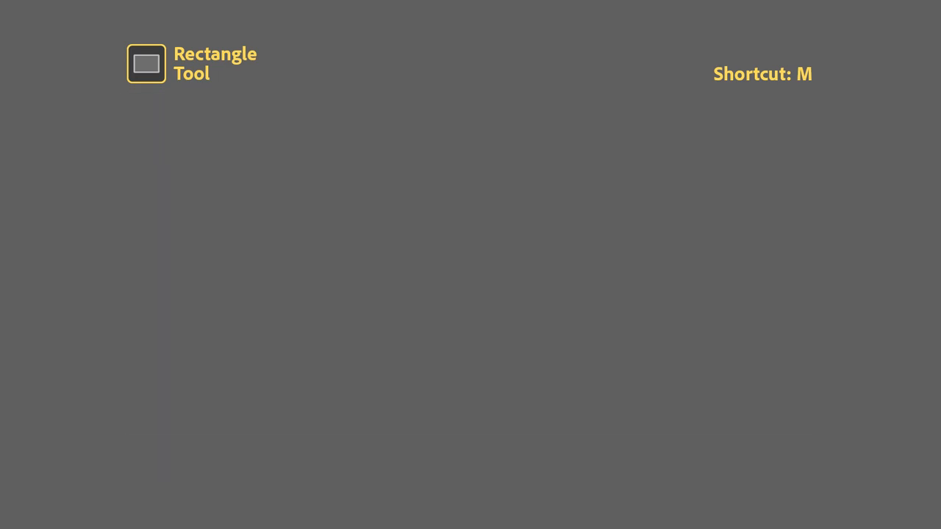
left_click_drag(201, 137, 396, 218)
left_click_drag(666, 114, 568, 290)
left_click_drag(349, 243, 478, 371)
left_click_drag(532, 408, 613, 329)
left_click_drag(176, 268, 278, 368)
left_click_drag(465, 130, 552, 211)
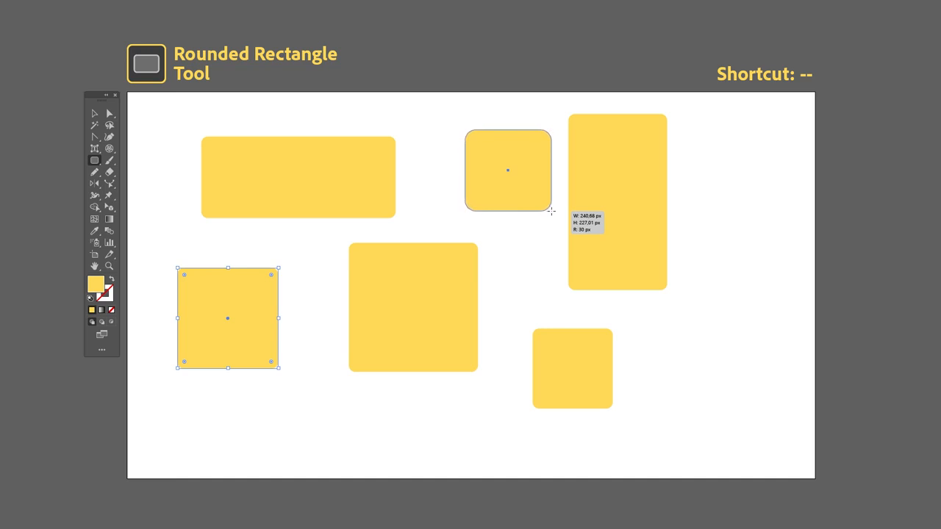
left_click_drag(551, 210, 551, 211)
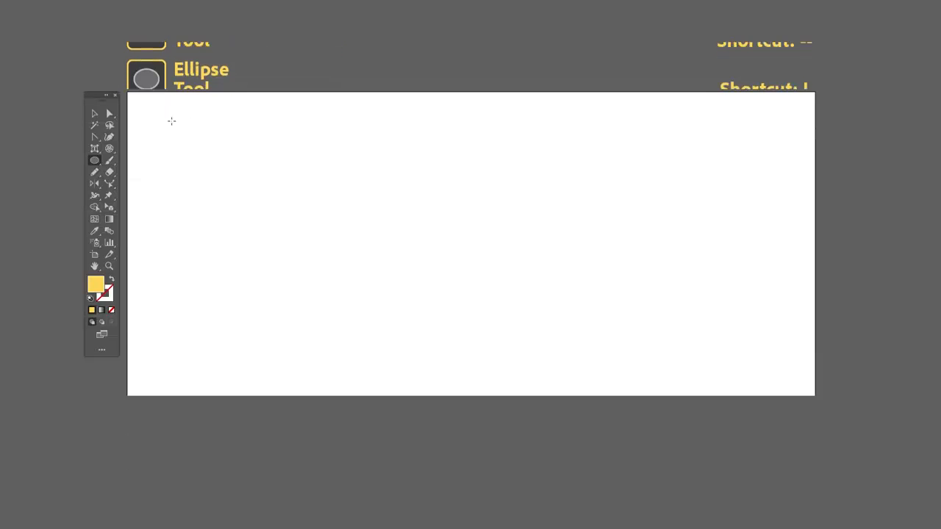
Draw six yellow ellipses and circles of different sizes and proportions across the empty artboard
left_click_drag(162, 122, 256, 252)
left_click_drag(405, 142, 690, 227)
left_click_drag(751, 246, 659, 408)
left_click_drag(295, 220, 395, 319)
left_click_drag(581, 263, 451, 391)
left_click_drag(229, 409, 322, 324)
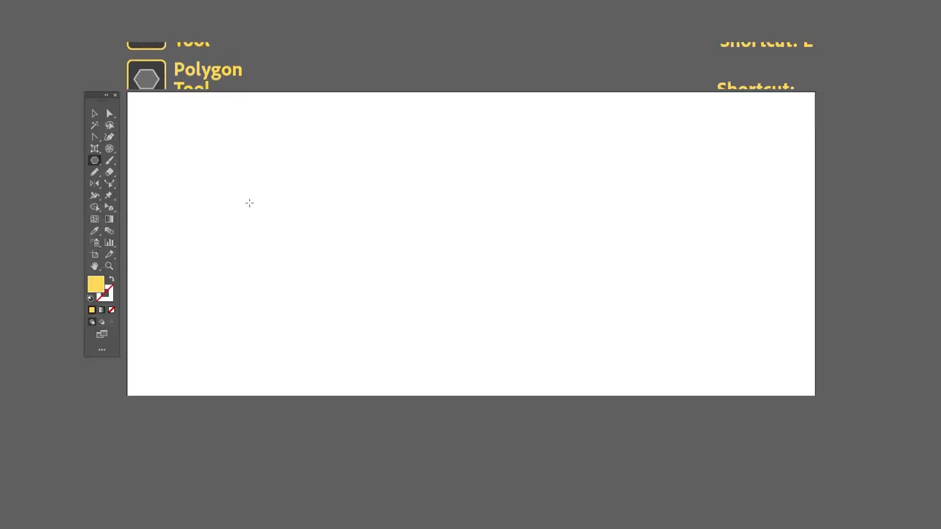
Draw four yellow hexagons of different sizes and rotations across the upper and middle artboard with the Polygon tool
left_click_drag(283, 213, 331, 274)
left_click_drag(594, 176, 654, 229)
left_click_drag(393, 188, 430, 224)
left_click_drag(496, 263, 532, 282)
Draw a polygon at the lower centre of the artboard, varying its number of sides while drawing and finishing with twelve, and deselect it
left_click_drag(382, 346, 424, 385)
key("Up")
key("Up")
key("Up")
key("Up")
key("Up")
key("Down")
key("Down")
key("Down")
key("Down")
key("Down")
key("Down")
key("Down")
key("Up")
key("Up")
key("Up")
key("Up")
key("Up")
key("Up")
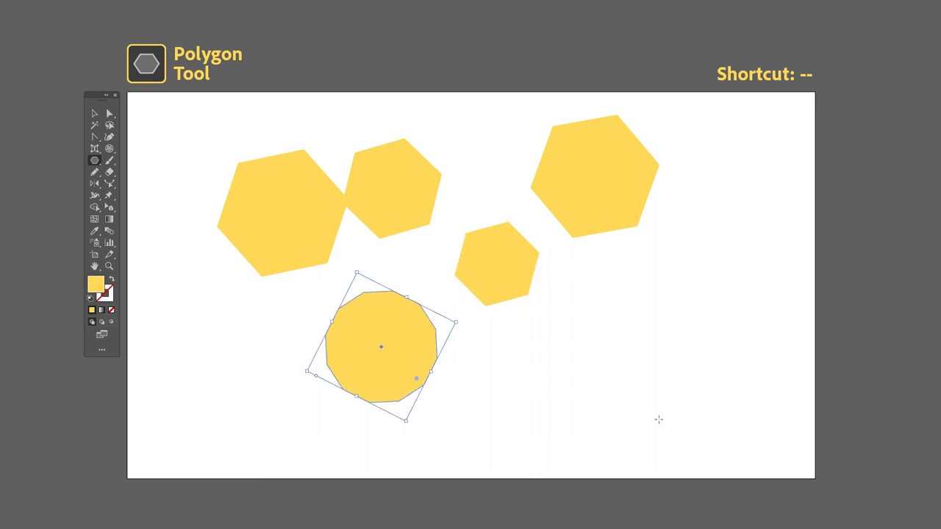
left_click(617, 365, "ctrl")
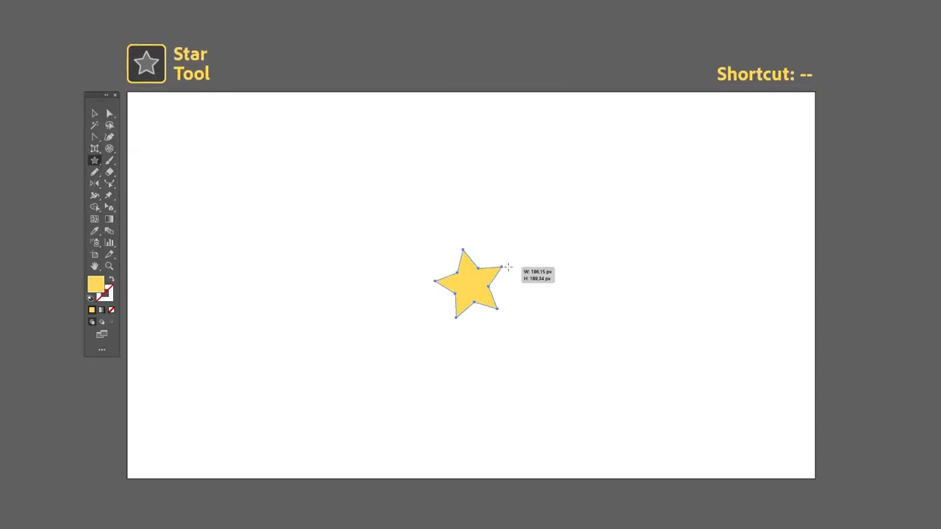
Draw a large yellow star from the centre of the empty artboard, varying its number of points while drawing
left_click_drag(507, 267, 667, 277)
key("Up")
key("Up")
key("Up")
key("Down")
key("Down")
key("Down")
key("Down")
key("Up")
key("Up")
key("Up")
key("Up")
key("Up")
key("Up")
key("Down")
key("Down")
key("Down")
key("Down")
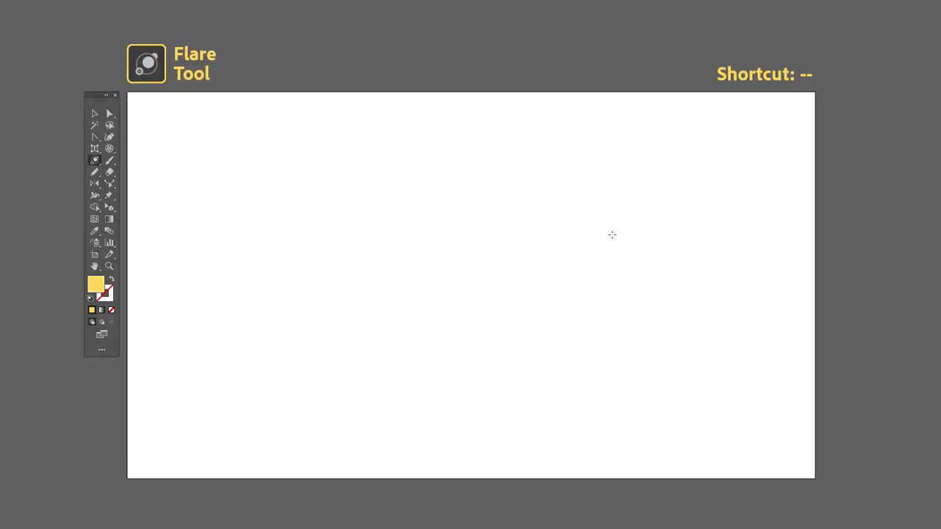
Draw a lens flare from the artboard's upper right to its lower left, and reposition and narrow it
left_click_drag(610, 233, 651, 262)
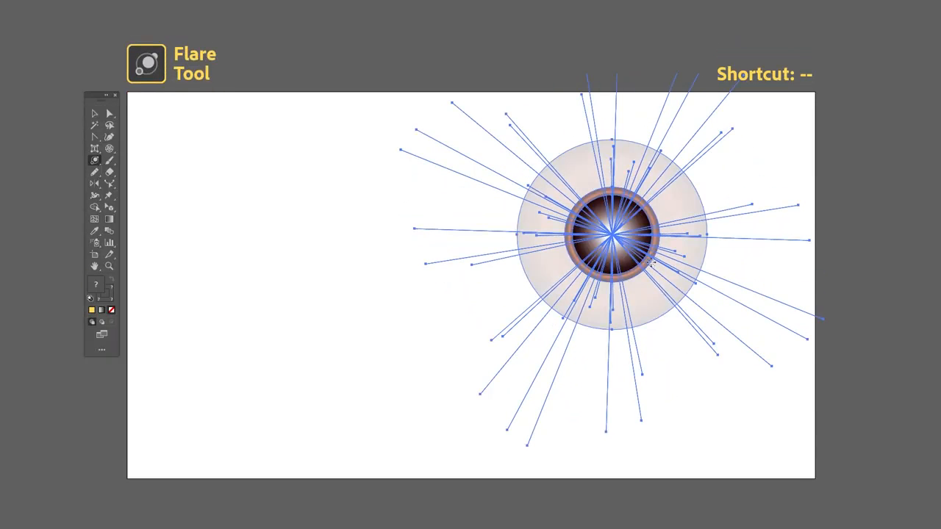
left_click(243, 361)
key("v")
left_click_drag(618, 248, 567, 257)
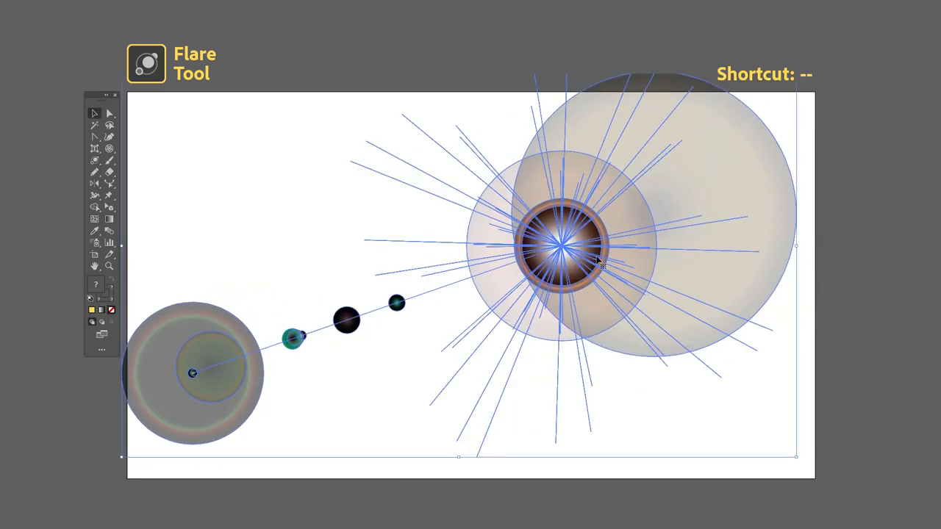
left_click_drag(792, 249, 664, 249)
left_click_drag(594, 243, 616, 269)
left_click(755, 267)
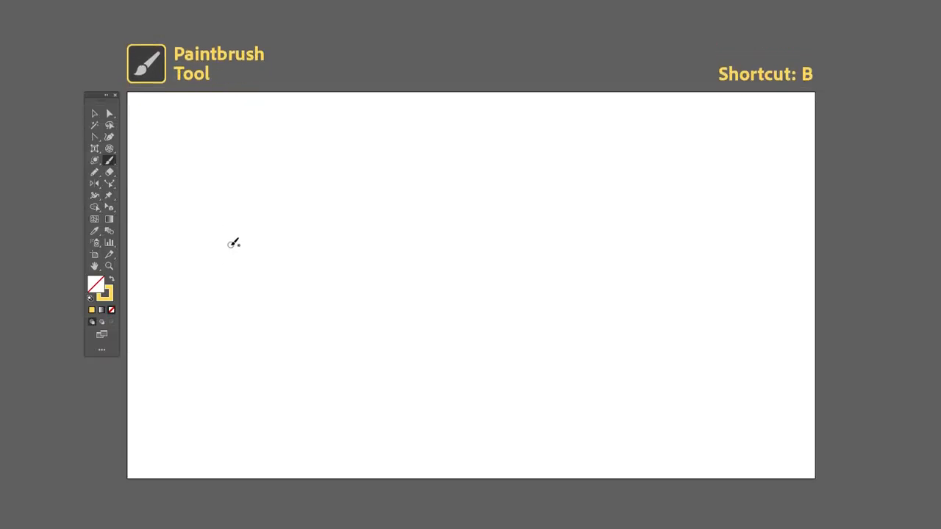
Paint four freehand yellow strokes with the Paintbrush tool, including a long S-curve, a small looping curve and a circle
mouse_move(248, 215)
left_mouse_down()
mouse_move(294, 190)
mouse_move(365, 197)
mouse_move(489, 247)
mouse_move(556, 245)
mouse_move(601, 197)
mouse_move(517, 138)
left_mouse_up()
mouse_move(371, 242)
left_mouse_down()
mouse_move(309, 257)
mouse_move(313, 317)
mouse_move(377, 313)
left_mouse_up()
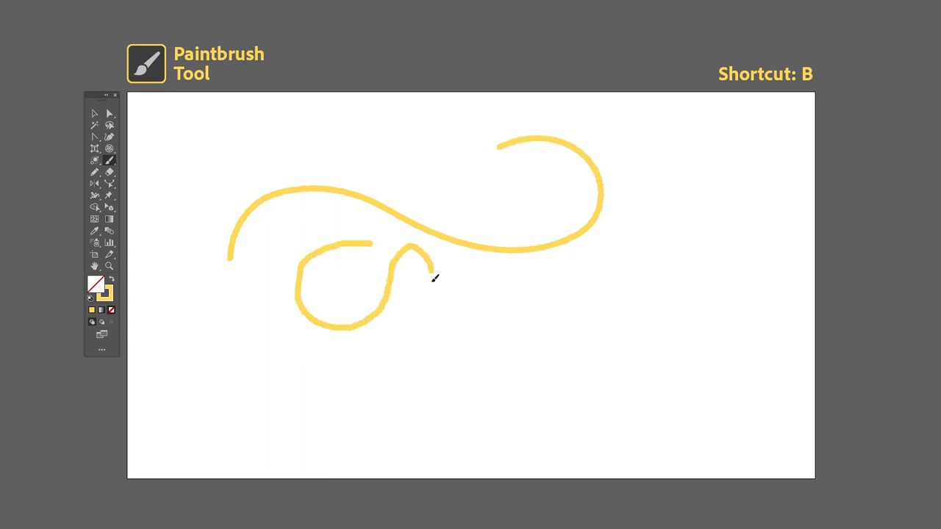
mouse_move(498, 345)
left_mouse_down()
mouse_move(585, 294)
mouse_move(564, 387)
left_mouse_up()
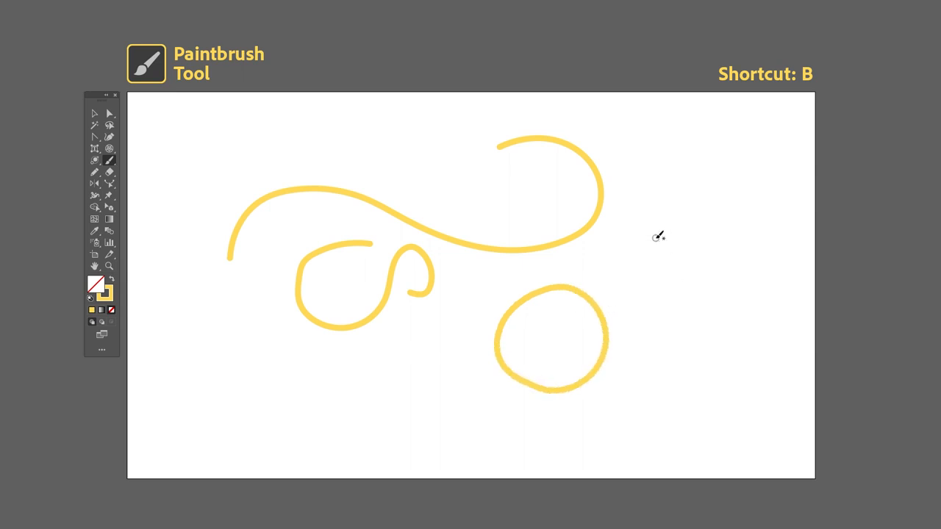
mouse_move(654, 291)
left_mouse_down()
mouse_move(671, 210)
mouse_move(705, 189)
mouse_move(703, 321)
left_mouse_up()
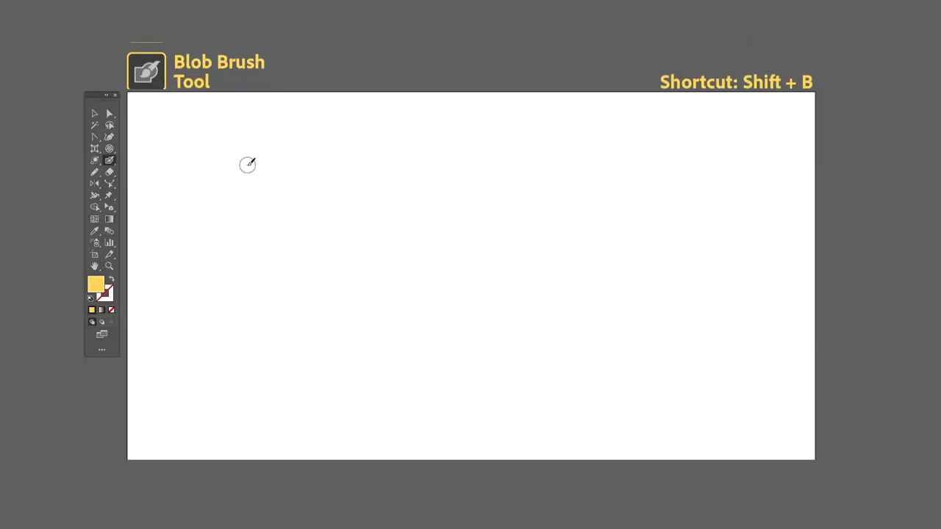
Paint two separate yellow strokes in the upper artboard with the Blob Brush tool and select the painted shapes individually
mouse_move(247, 164)
left_mouse_down()
mouse_move(258, 240)
mouse_move(248, 161)
mouse_move(290, 204)
mouse_move(291, 264)
mouse_move(262, 270)
left_mouse_up()
mouse_move(336, 263)
left_mouse_down()
mouse_move(355, 164)
mouse_move(345, 213)
mouse_move(376, 240)
mouse_move(394, 197)
mouse_move(405, 253)
mouse_move(393, 202)
mouse_move(441, 210)
mouse_move(436, 198)
mouse_move(464, 211)
mouse_move(506, 184)
left_mouse_up()
key("v")
left_click(399, 203)
left_click(323, 246)
Paint a Blob Brush stroke connecting the two yellow shapes, and check the combined shape by selecting and deselecting it
key("shift+b")
mouse_move(259, 266)
left_mouse_down()
mouse_move(451, 235)
mouse_move(279, 176)
mouse_move(411, 210)
mouse_move(343, 250)
left_mouse_up()
key("v")
left_click_drag(510, 313, 283, 213)
left_click(402, 386)
key("shift+b")
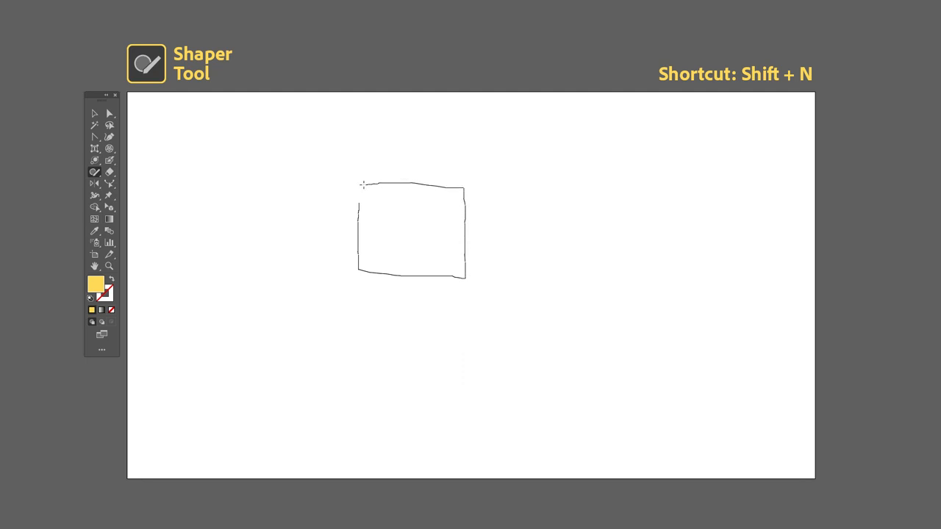
Sketch a square, a circle, three diagonal lines and a hexagon with the Shaper tool
left_click_drag(357, 195, 359, 216)
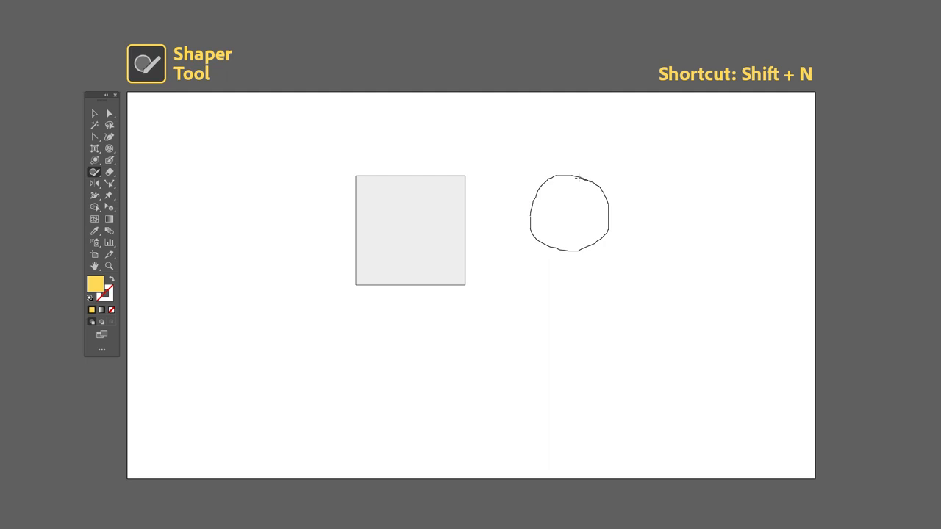
left_click_drag(578, 178, 580, 179)
left_click_drag(264, 172, 264, 172)
left_click_drag(390, 297, 390, 297)
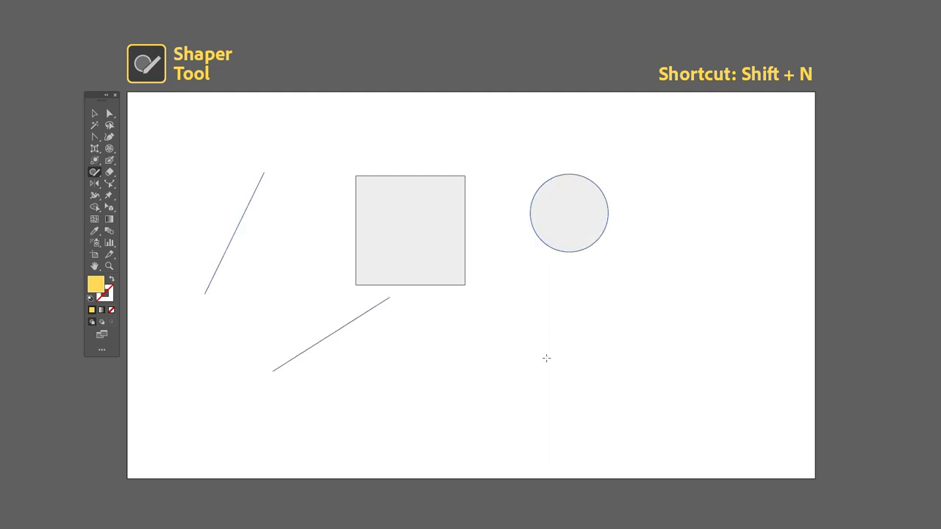
left_click_drag(494, 328, 595, 365)
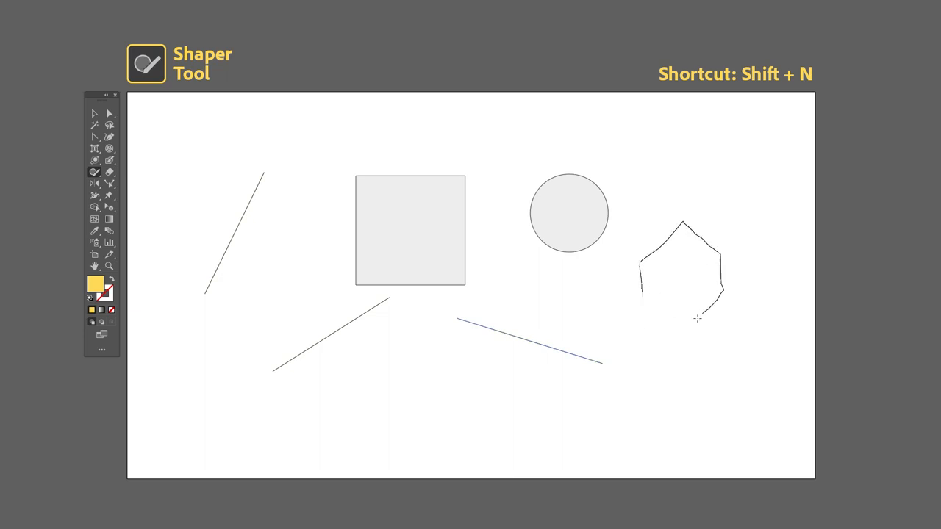
left_click_drag(660, 306, 644, 295)
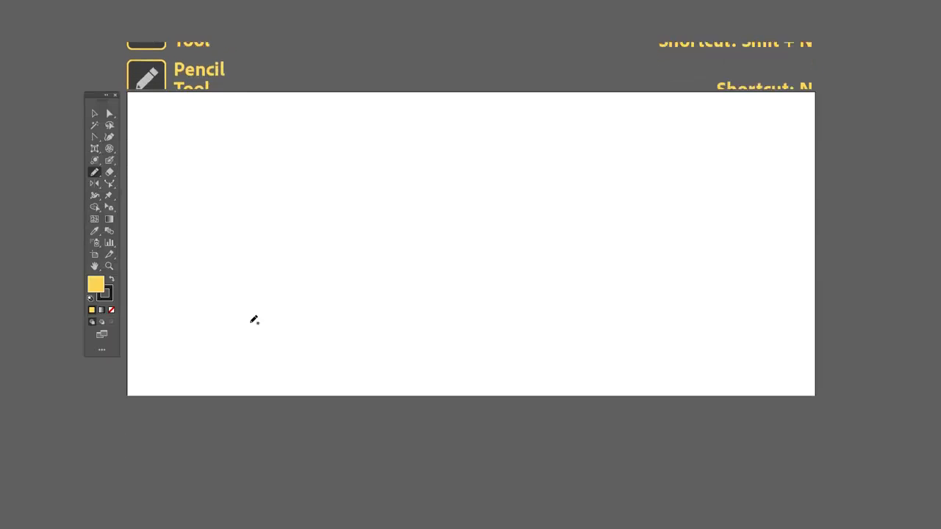
Draw a black S-curve, an open curl and three closed freehand shapes across the artboard with the Pencil tool
left_click_drag(252, 319, 224, 258)
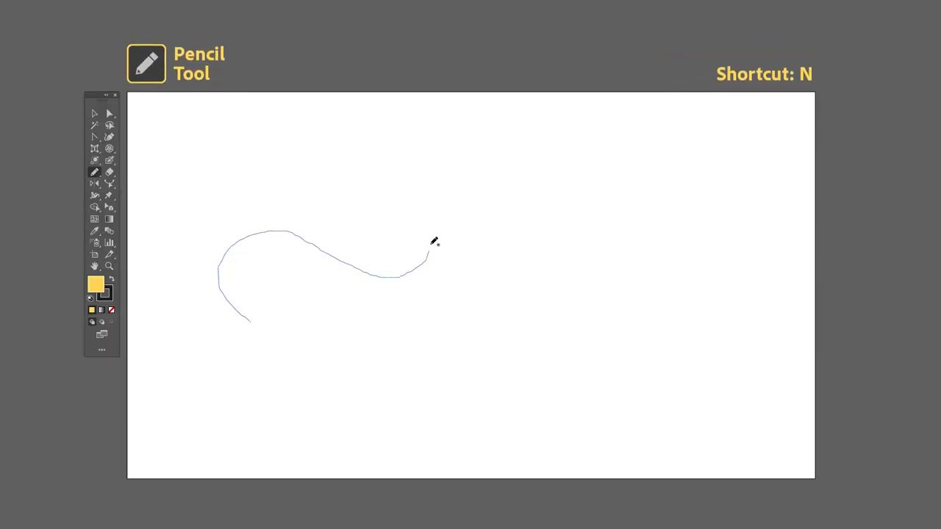
left_click_drag(429, 252, 390, 186)
left_click_drag(628, 182, 544, 133)
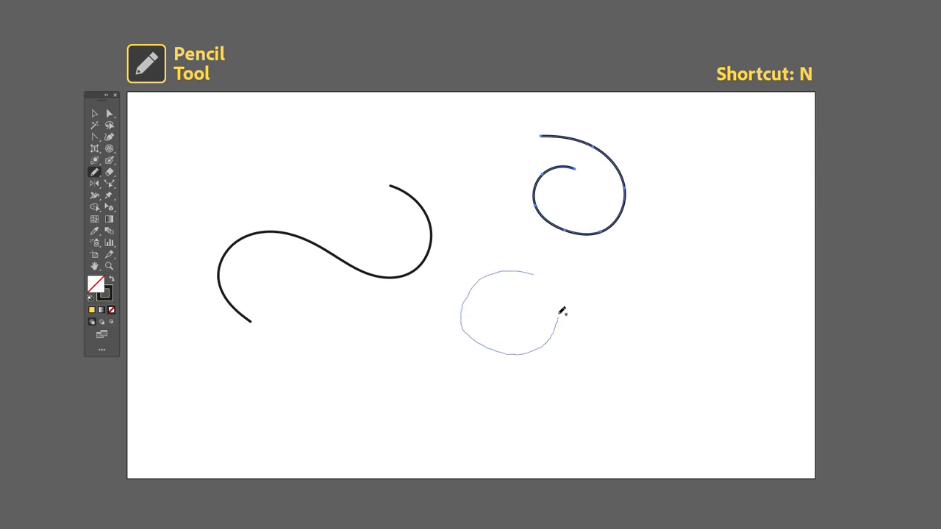
left_click_drag(538, 276, 542, 276)
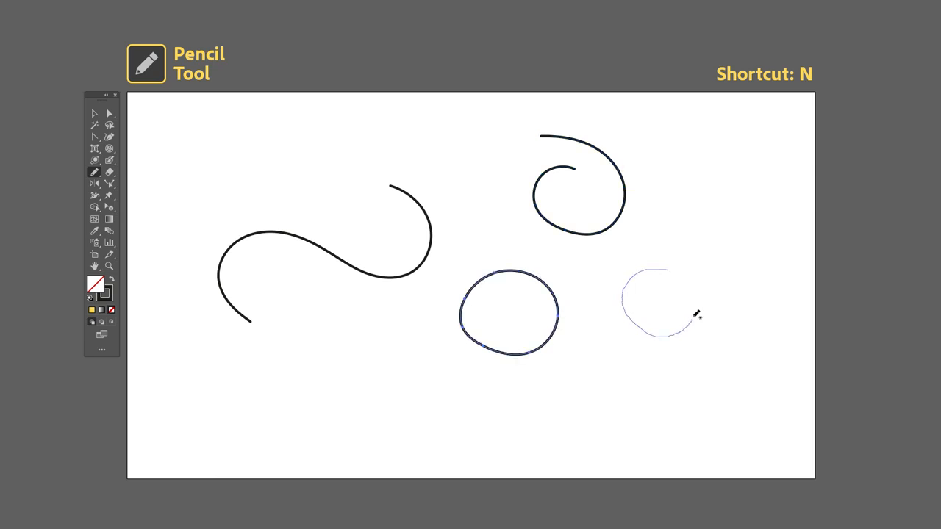
left_click_drag(673, 268, 670, 269)
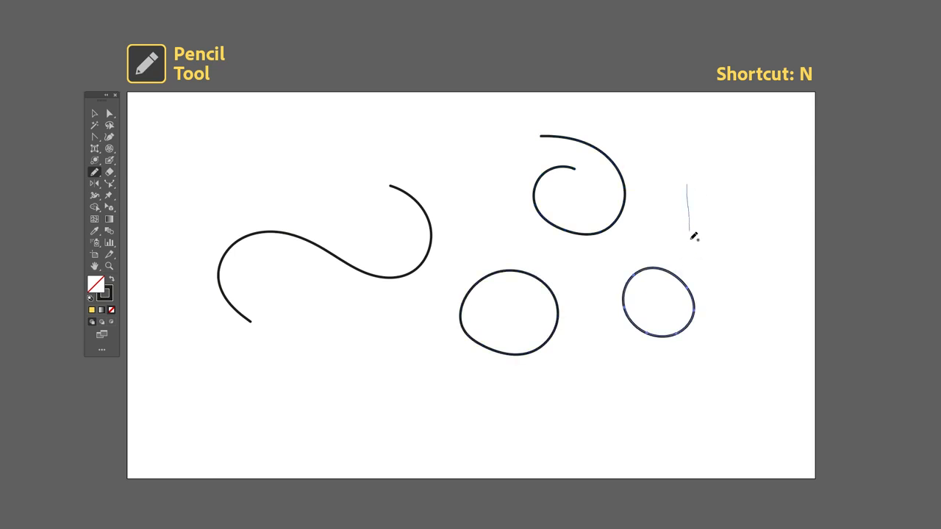
left_click_drag(691, 180, 688, 178)
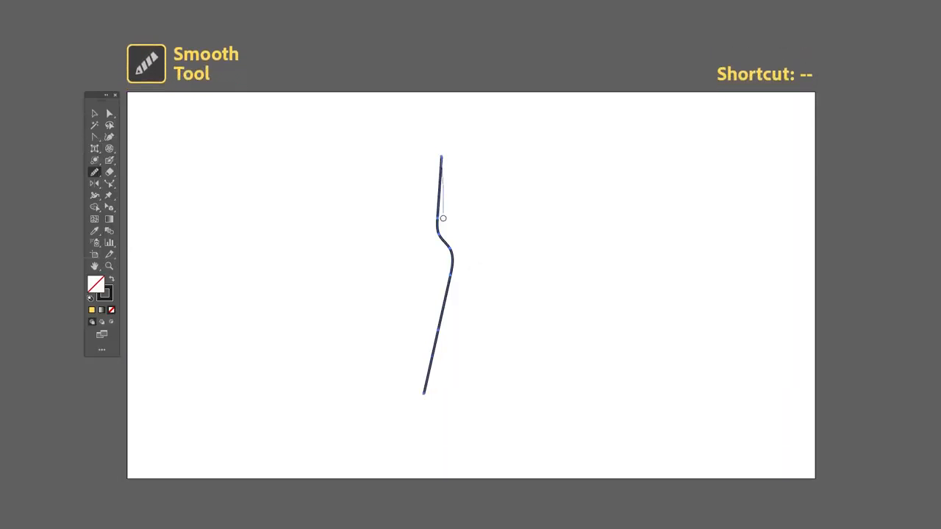
Smooth the bends of the vertical black path with repeated Smooth tool strokes along its length
left_click_drag(427, 393, 427, 393)
left_click_drag(438, 258, 426, 368)
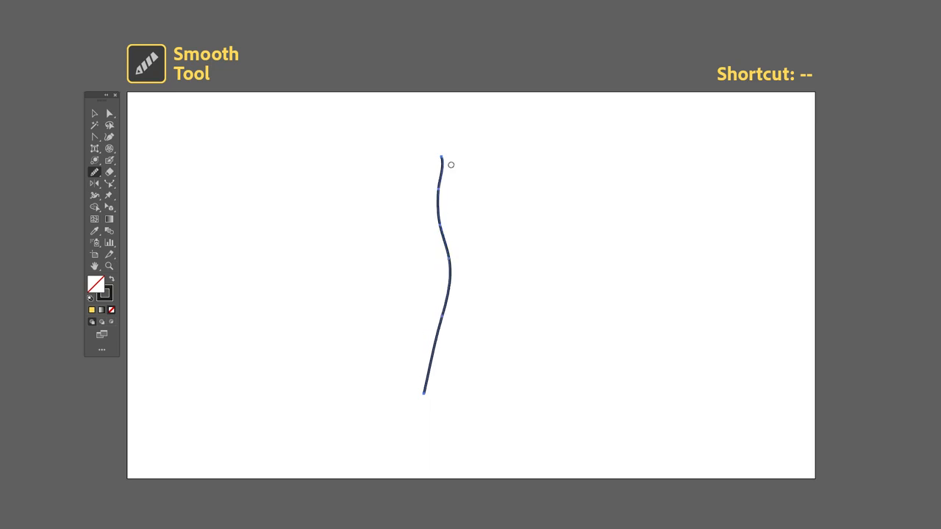
mouse_move(445, 287)
left_mouse_down()
mouse_move(433, 379)
mouse_move(444, 148)
mouse_move(423, 388)
mouse_move(443, 198)
mouse_move(423, 385)
left_mouse_up()
left_click_drag(430, 349, 424, 388)
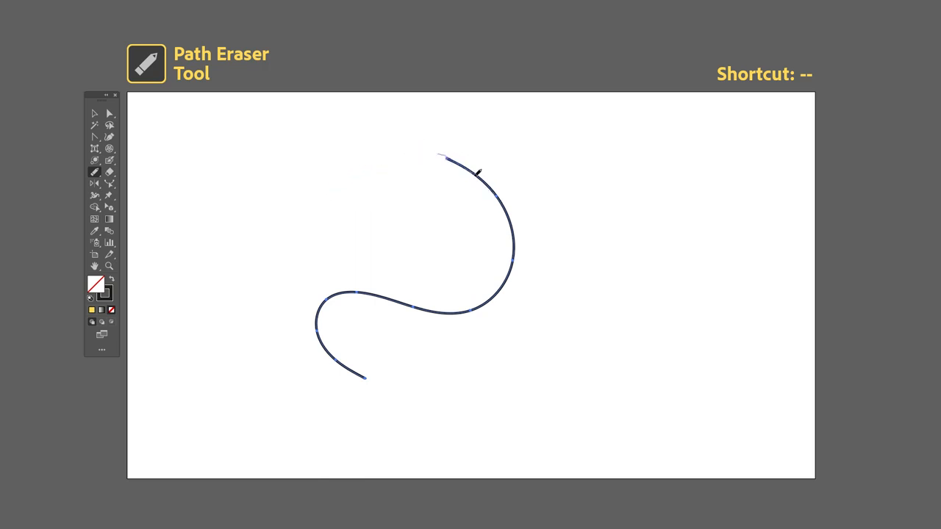
Erase the upper end of the S-curve with the Path Eraser, and join the facing ends of the two open curves with the Join tool
left_click_drag(502, 201, 513, 257)
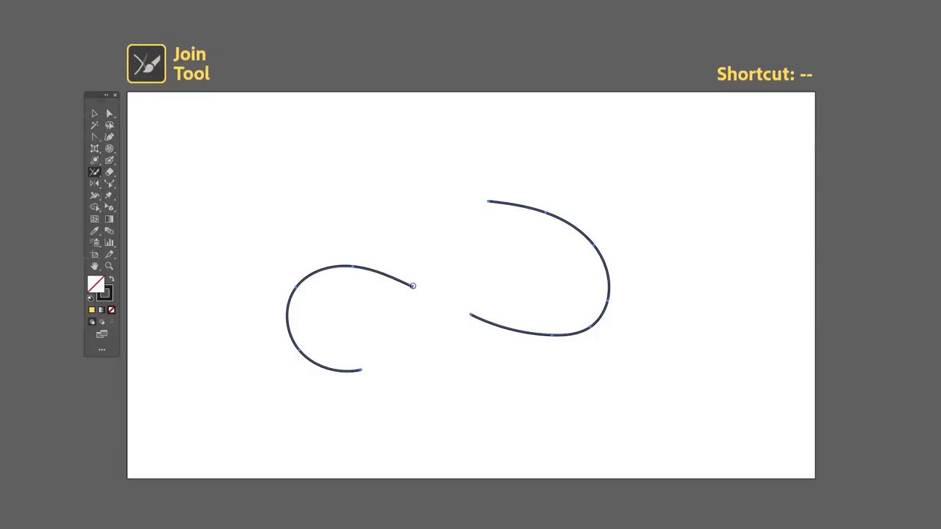
left_click_drag(479, 316, 482, 315)
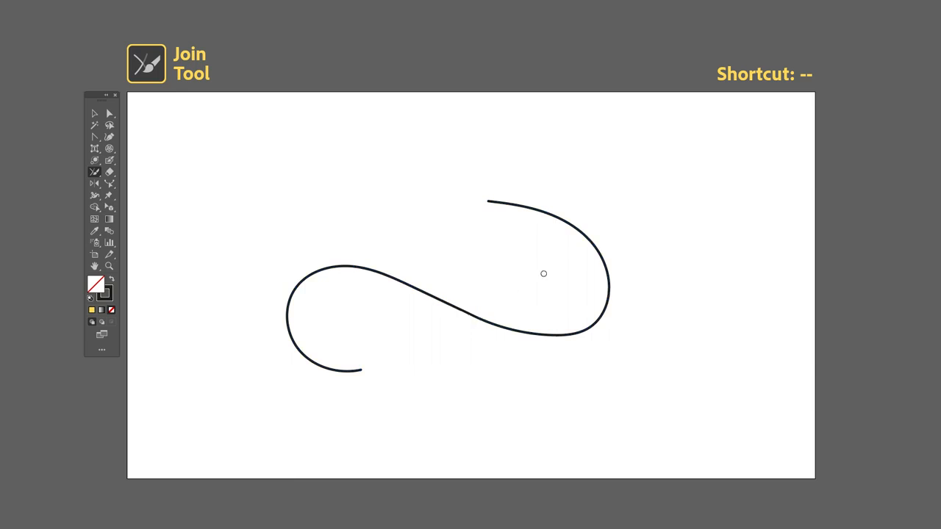
left_click(482, 319)
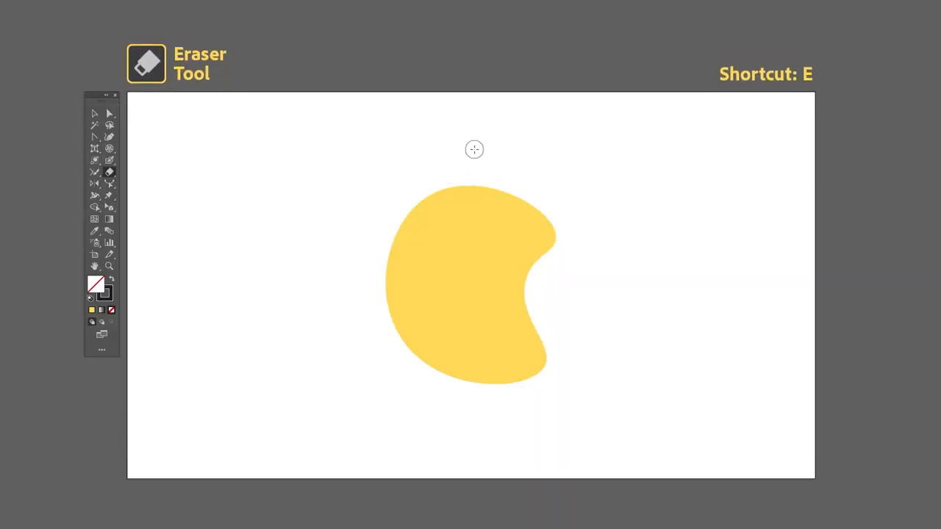
Erase the upper-left portion of the yellow shape and a curved strip through its lower part with the Eraser tool
mouse_move(462, 177)
left_mouse_down()
mouse_move(459, 240)
mouse_move(425, 292)
mouse_move(384, 273)
mouse_move(415, 207)
mouse_move(450, 191)
mouse_move(424, 272)
mouse_move(397, 260)
mouse_move(443, 191)
mouse_move(399, 278)
left_mouse_up()
key("v")
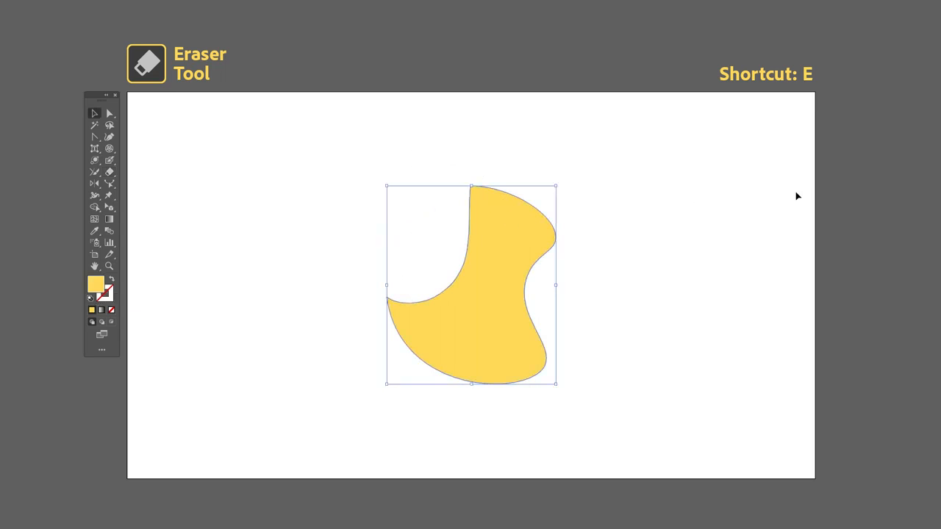
key("shift+e")
mouse_move(455, 397)
left_mouse_down()
mouse_move(458, 361)
mouse_move(497, 304)
mouse_move(550, 284)
left_mouse_up()
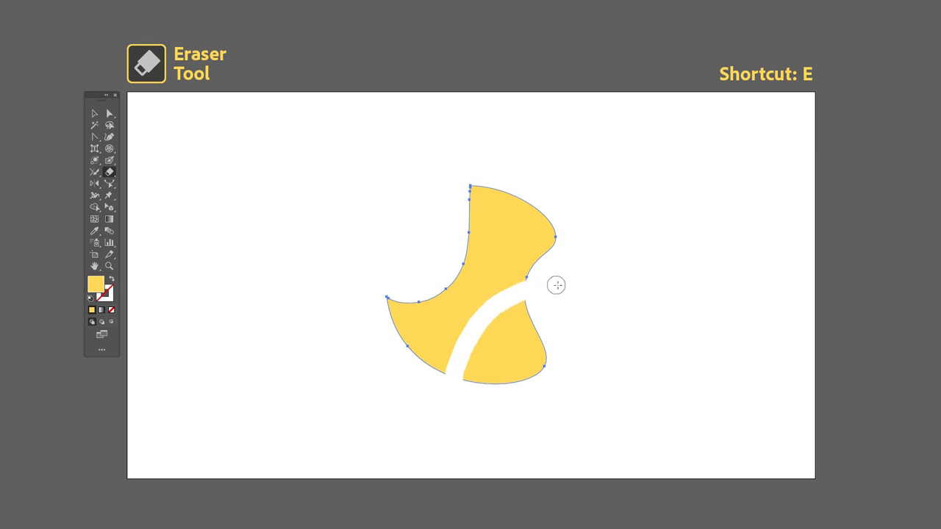
Move the two erased pieces of the yellow shape apart, the lower one rightward and the upper one up and left, and deselect them
key("v")
left_click_drag(532, 352, 603, 321)
left_click_drag(500, 240, 451, 204)
left_click(621, 220)
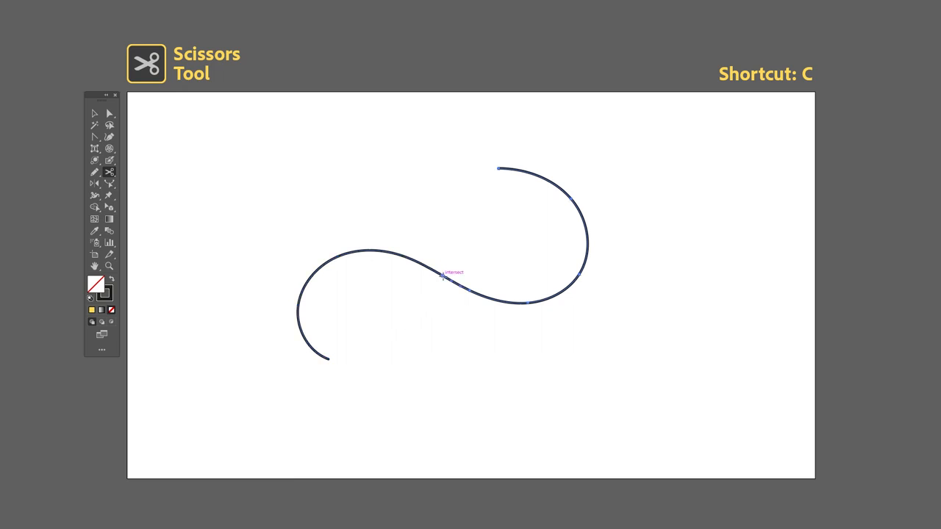
Separate the S-curve at its Scissors cut by moving the right half rightward and the left half up and left
key("v")
left_click(505, 311)
left_click_drag(508, 304, 575, 311)
left_click_drag(405, 258, 379, 210)
left_click(443, 334)
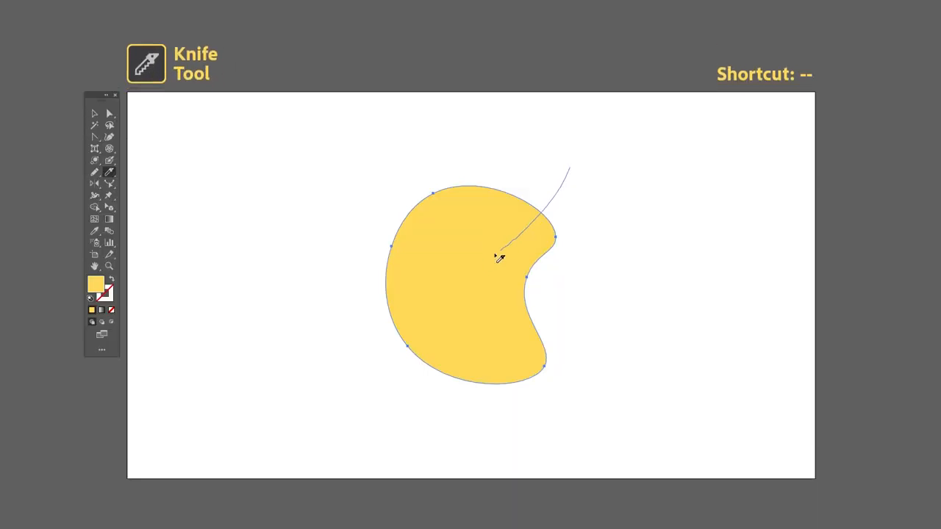
Cut the yellow shape diagonally in two with the Knife tool and move the two pieces apart
key("v")
left_click(312, 300)
left_click_drag(444, 226, 413, 190)
left_click_drag(491, 302, 548, 326)
left_click(652, 288)
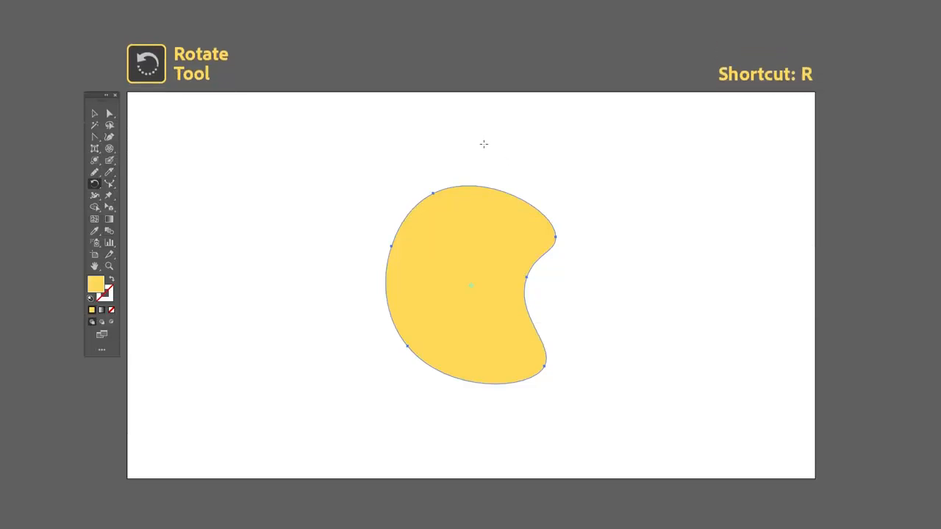
Rotate the yellow shape about its centre, and rotate it around a pivot placed near its lower-left edge
mouse_move(484, 144)
left_mouse_down()
mouse_move(512, 153)
mouse_move(571, 254)
mouse_move(514, 359)
mouse_move(375, 305)
mouse_move(405, 185)
mouse_move(492, 152)
left_mouse_up()
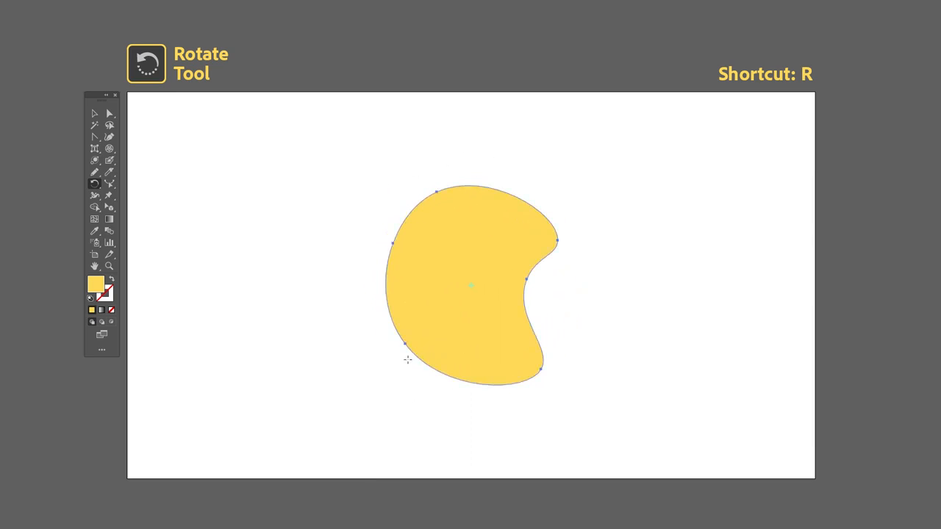
left_click_drag(602, 363, 565, 318)
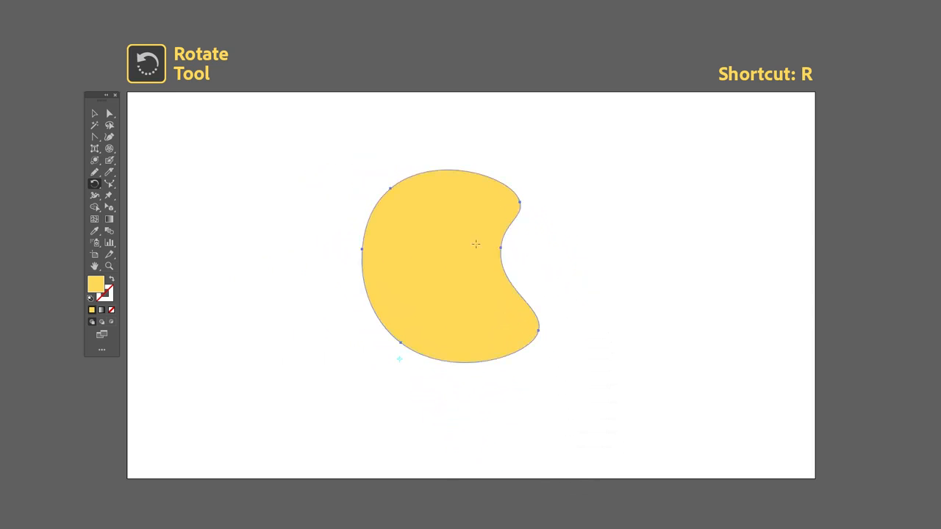
Rotate the yellow shape around its lower-left pivot, and reflect it about its centre
left_click_drag(582, 216, 556, 138)
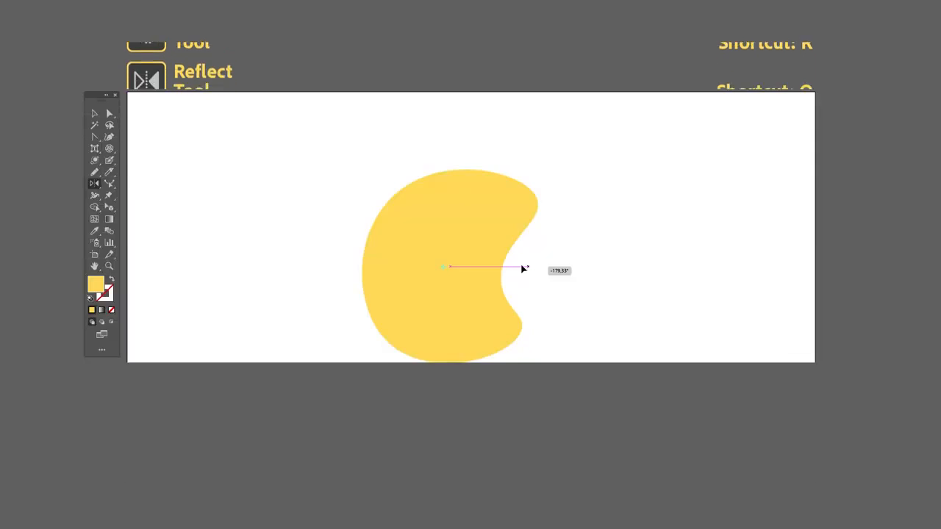
left_click_drag(524, 266, 348, 210)
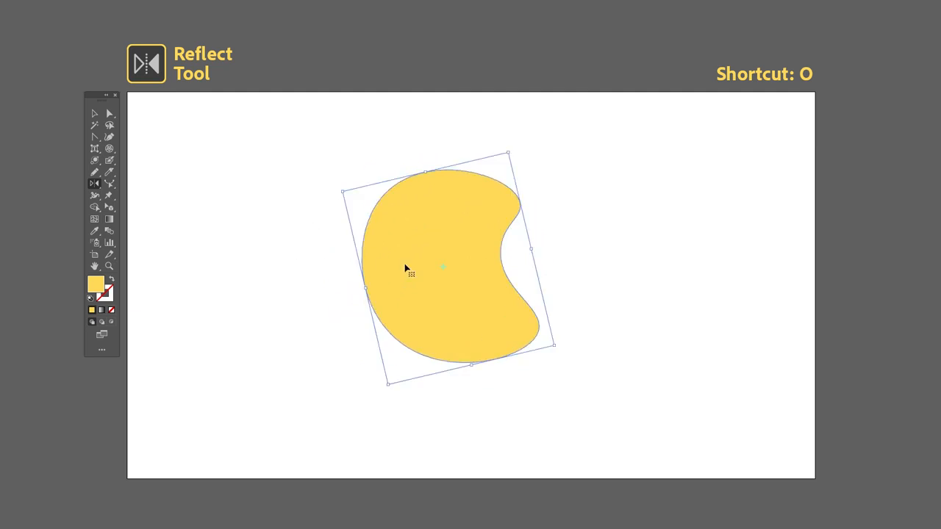
Reflect the yellow shape at several angles with the Reflect tool, undoing one attempt before flipping it again
key("o")
left_click_drag(548, 260, 487, 268)
left_click_drag(590, 265, 582, 212)
left_click_drag(589, 169, 310, 225)
key("ctrl+z")
left_click_drag(585, 264, 270, 246)
left_click_drag(443, 121, 597, 264)
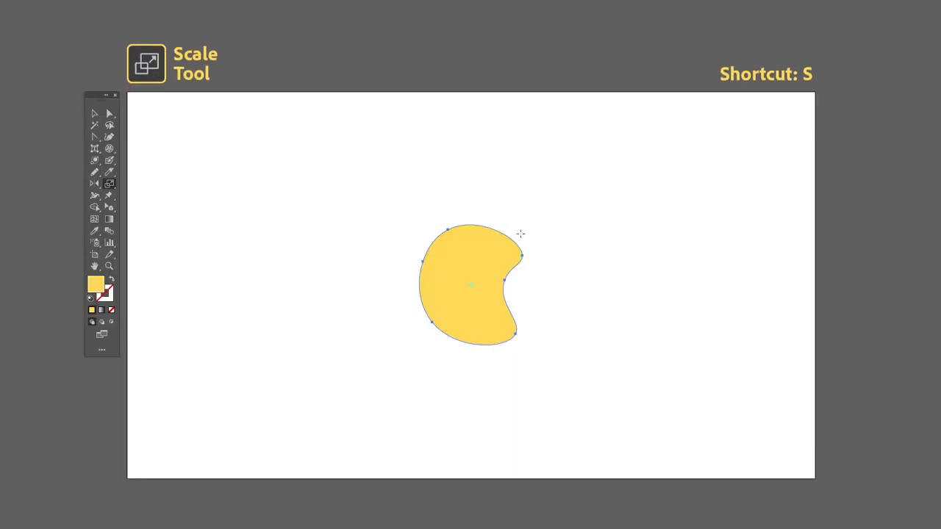
Scale the yellow shape up about its centre, and scale it again from a different reference point
left_click_drag(520, 233, 544, 202)
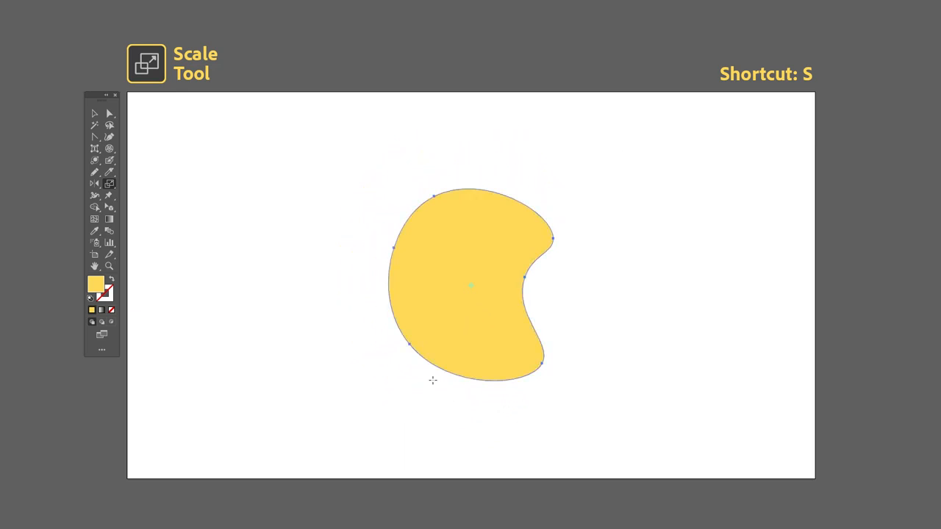
left_click_drag(543, 286, 498, 305)
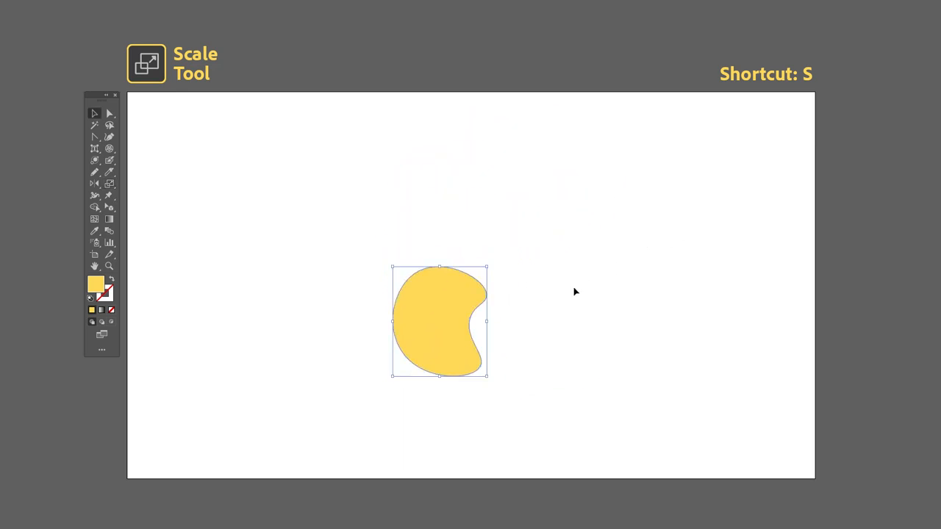
Shear the yellow rectangle sideways about its centre, undo that, and shear it again with its lower-left corner as the reference point
left_click_drag(466, 181, 513, 187)
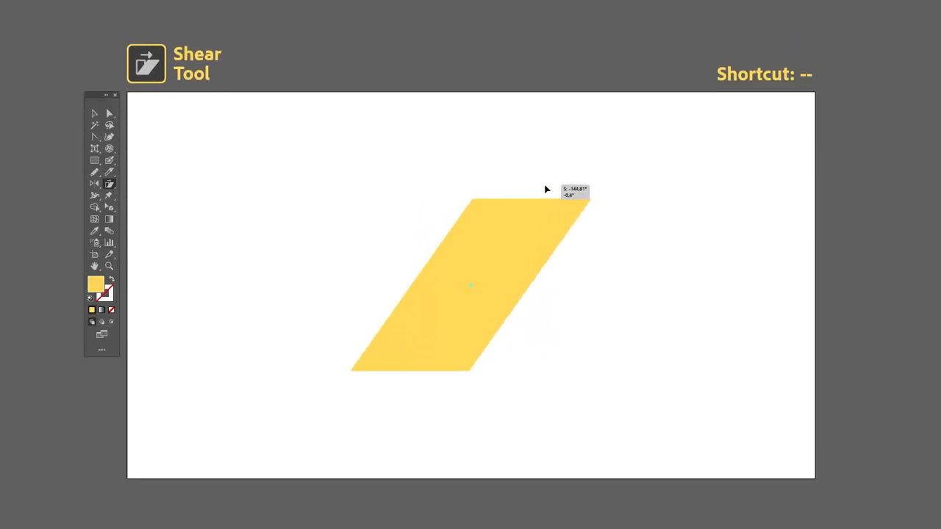
key("ctrl+z")
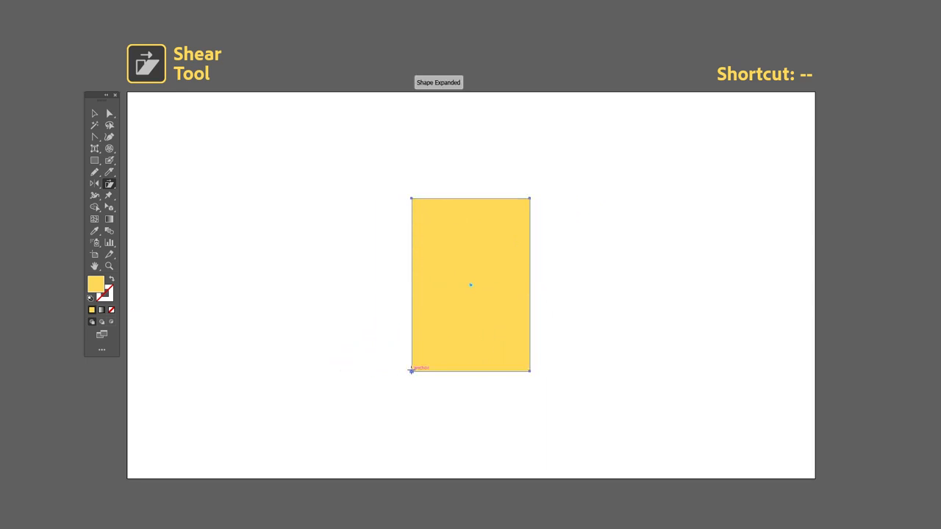
left_click_drag(501, 237, 493, 78)
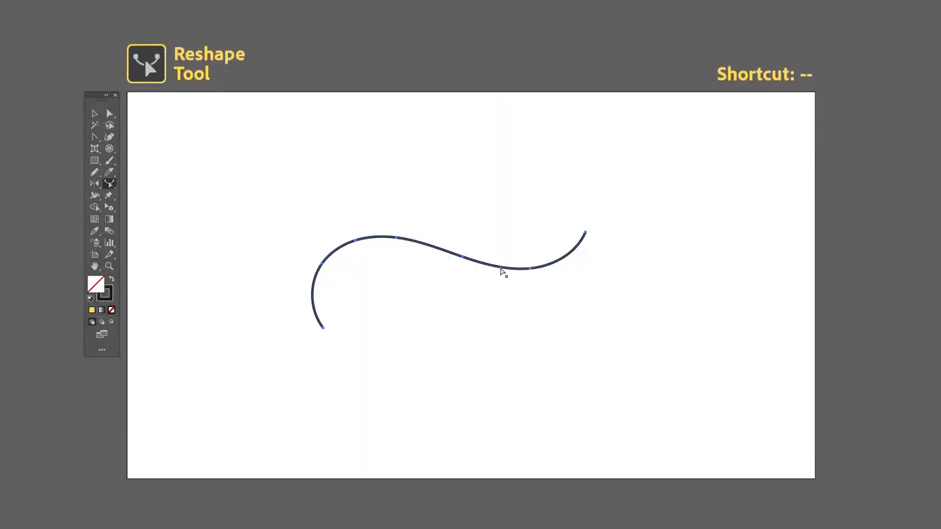
Reshape the S-curve by pulling points along it down, up and outward with the Reshape tool
left_click_drag(502, 270, 504, 294)
left_click_drag(574, 262, 594, 197)
left_click_drag(416, 248, 383, 206)
left_click_drag(339, 238, 267, 243)
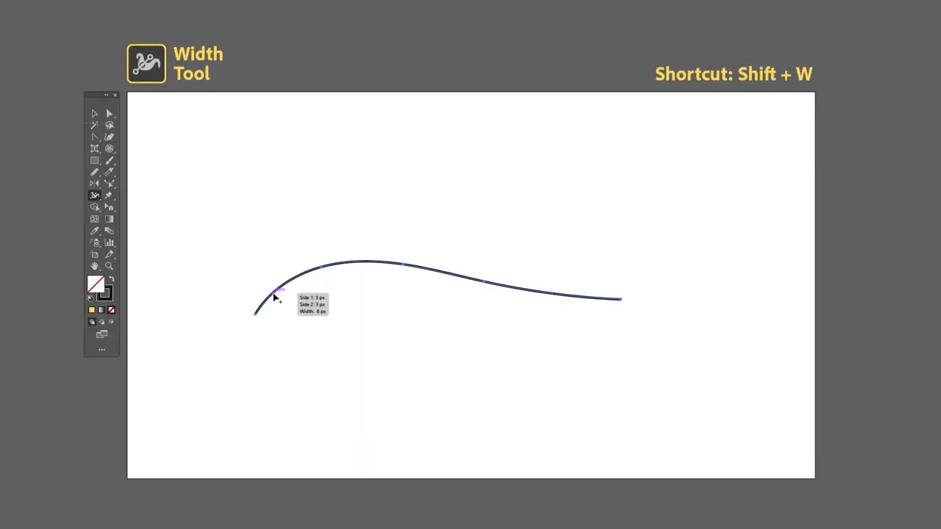
Vary the curve's stroke width, widening it near both ends and adjusting the middle with the Width tool
left_click_drag(274, 297, 288, 314)
left_click_drag(433, 269, 435, 263)
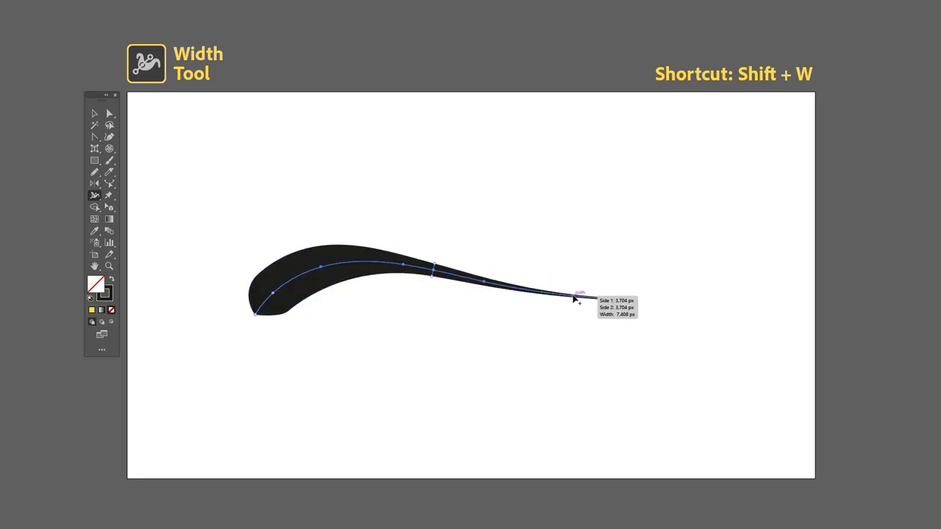
left_click_drag(571, 296, 572, 291)
left_click_drag(576, 280, 574, 265)
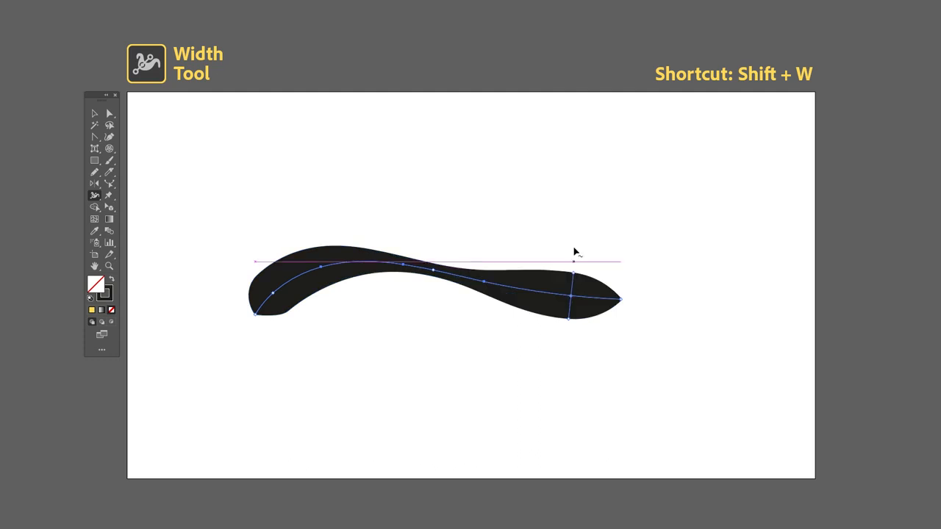
mouse_move(571, 297)
left_mouse_down()
mouse_move(505, 287)
mouse_move(609, 301)
mouse_move(613, 235)
left_mouse_up()
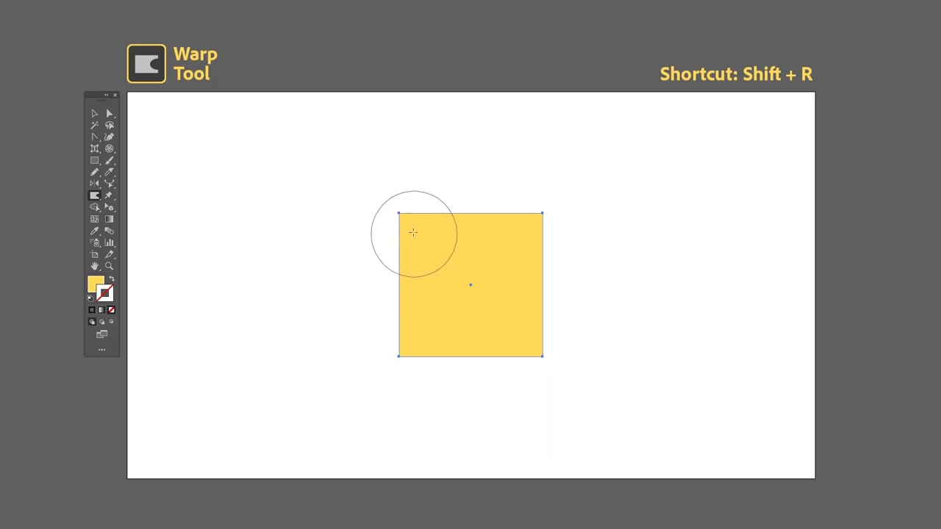
Warp the yellow square by pulling its upper-left corner, top edge, upper-right corner and right side outward
left_click_drag(412, 231, 353, 187)
left_click_drag(449, 240, 451, 157)
mouse_move(497, 242)
left_mouse_down()
mouse_move(504, 188)
mouse_move(527, 153)
left_mouse_up()
mouse_move(524, 233)
left_mouse_down()
mouse_move(590, 191)
mouse_move(632, 192)
left_mouse_up()
left_click_drag(530, 269, 636, 263)
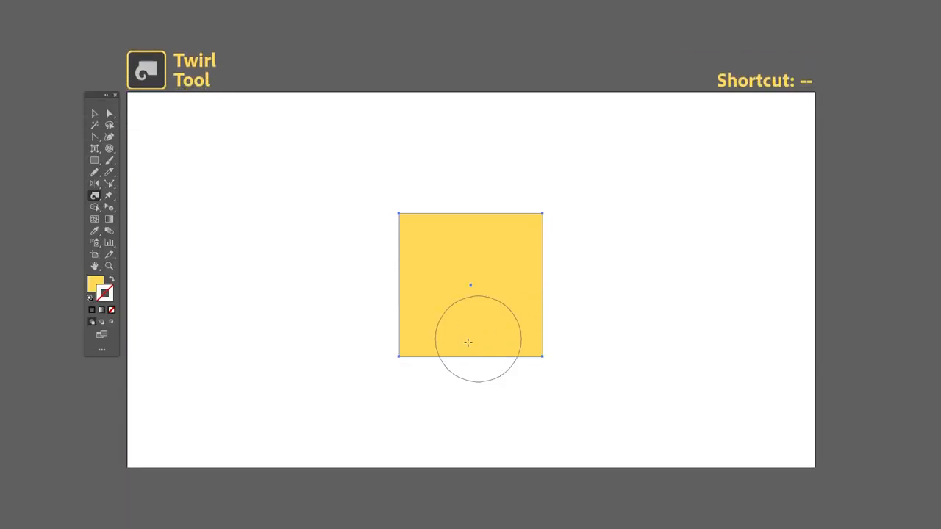
Twirl the four corners of the yellow square into spirals
left_click_drag(396, 353, 402, 353)
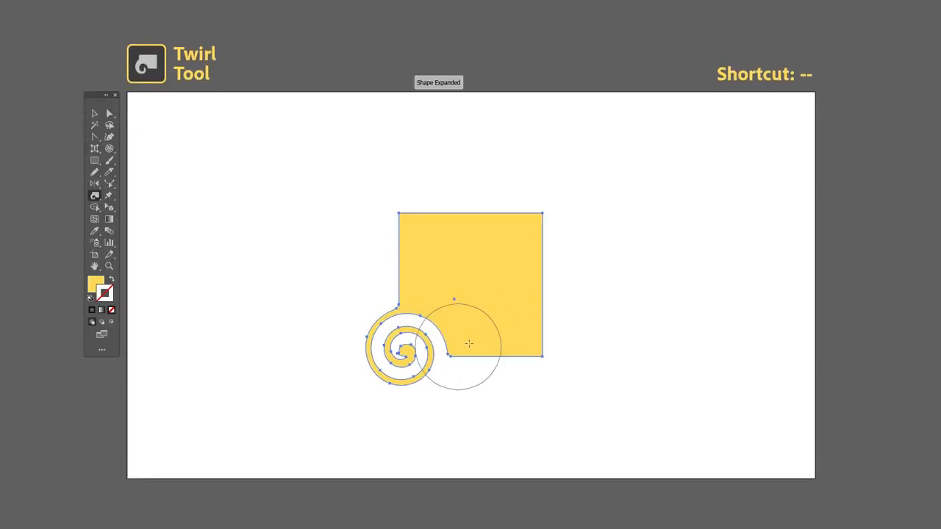
left_click_drag(539, 225, 539, 223)
left_click_drag(420, 228, 416, 225)
left_click_drag(560, 367, 551, 362)
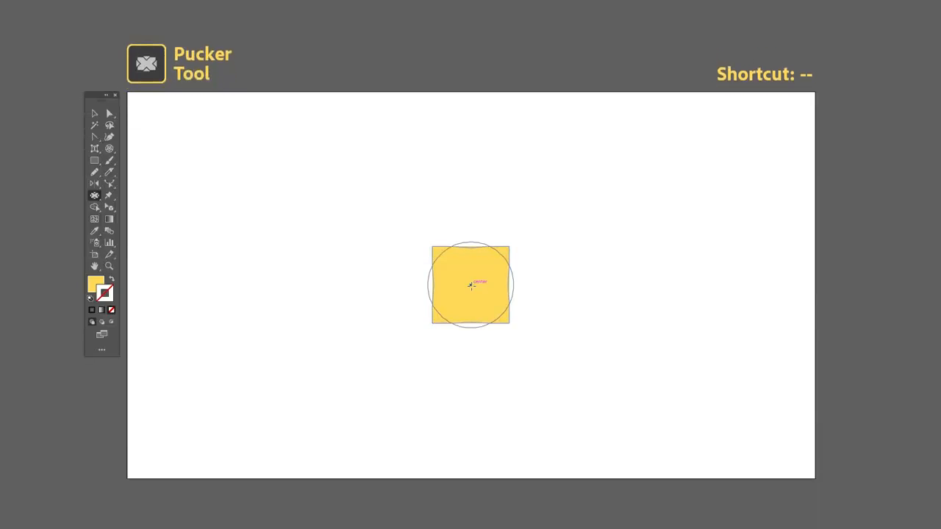
Pucker the small yellow square at its centre and at each of its four corners
left_click_drag(477, 279, 471, 281)
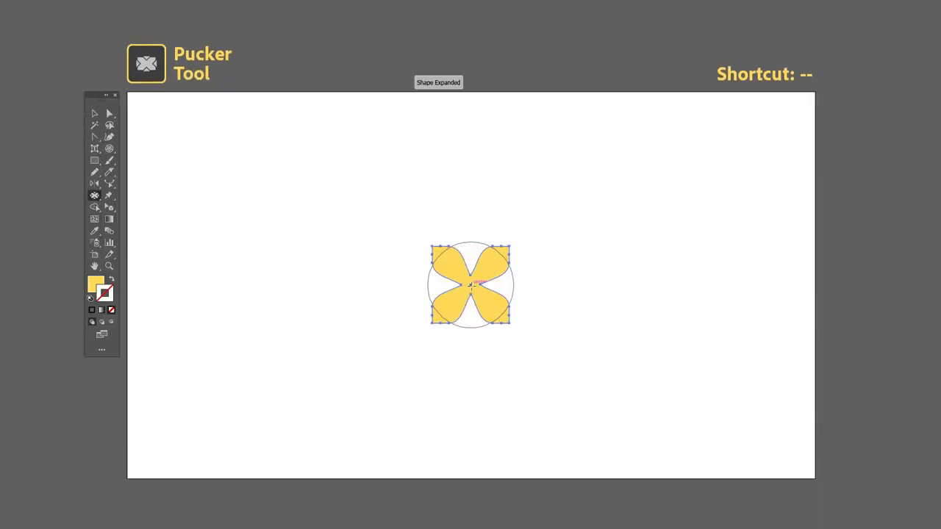
left_click_drag(508, 246, 504, 266)
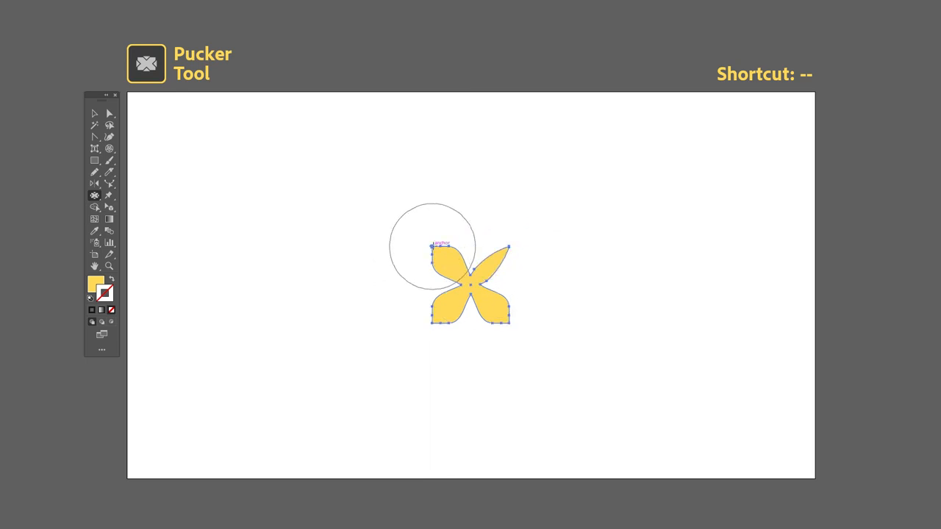
left_click_drag(432, 246, 435, 256)
left_click_drag(433, 323, 434, 323)
left_click_drag(510, 326, 508, 322)
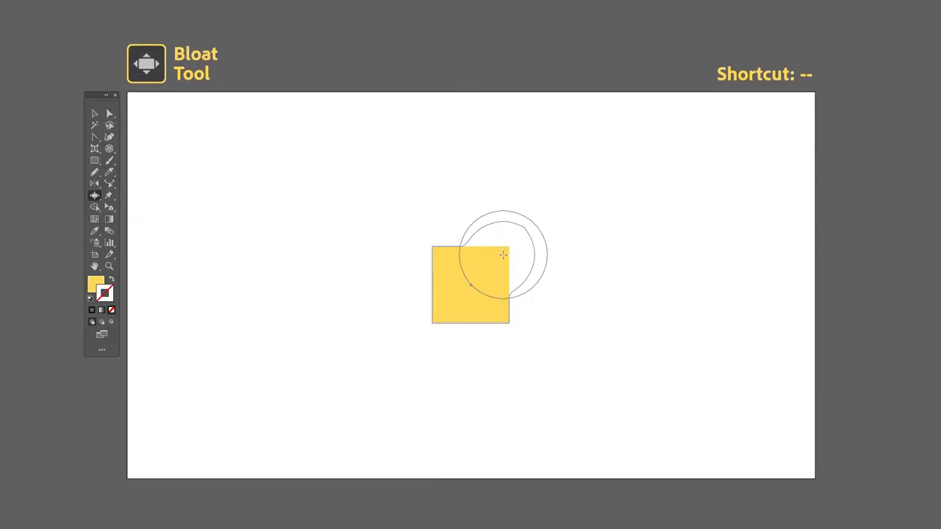
Bloat the upper-right, upper-left and lower-left corners of the small yellow square
left_click_drag(503, 255, 503, 254)
mouse_move(442, 252)
left_mouse_down()
mouse_move(482, 248)
mouse_move(458, 227)
left_mouse_up()
left_click_drag(441, 314, 441, 315)
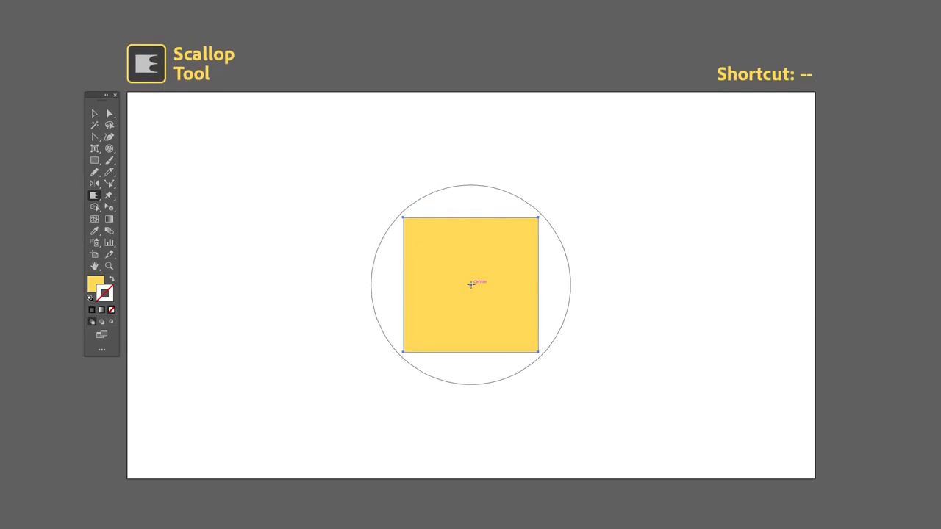
Apply the Scallop tool at the centre of the yellow square and deselect the result
left_click_drag(470, 284, 471, 284)
key("v")
left_click_drag(538, 284, 647, 283)
left_click(680, 297)
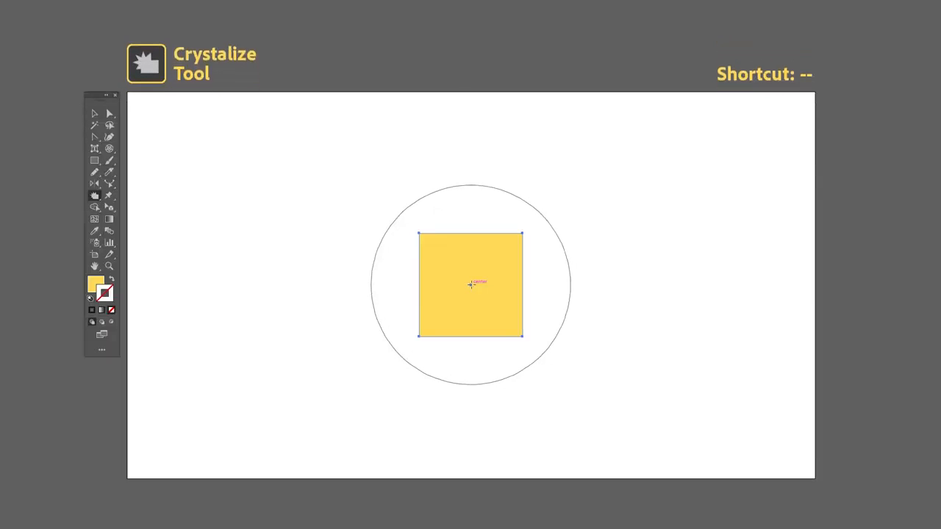
Apply the Crystallize tool at the centre of the yellow square to form outward spikes, and deselect the result
left_click_drag(470, 284, 471, 284)
key("v")
left_click(691, 291)
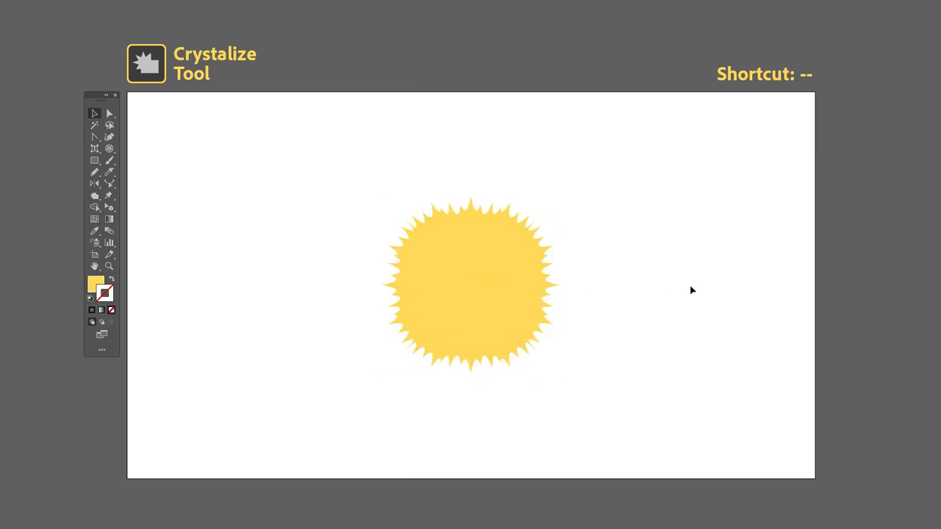
left_click(545, 283)
left_click_drag(558, 287, 603, 292)
left_click(673, 304)
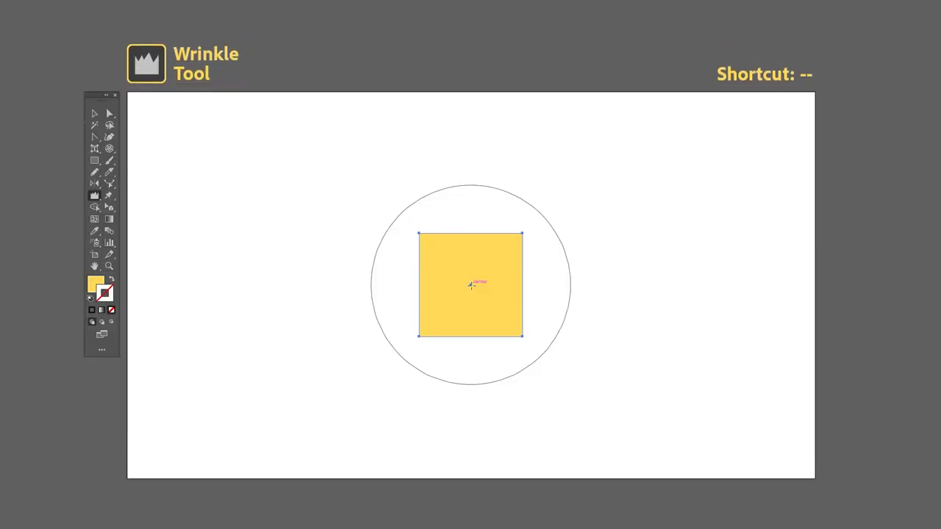
Wrinkle the edges of the yellow square with the Wrinkle tool from its centre
mouse_move(470, 285)
left_mouse_down()
mouse_move(413, 272)
mouse_move(403, 283)
mouse_move(503, 251)
mouse_move(546, 317)
mouse_move(488, 336)
mouse_move(475, 256)
left_mouse_up()
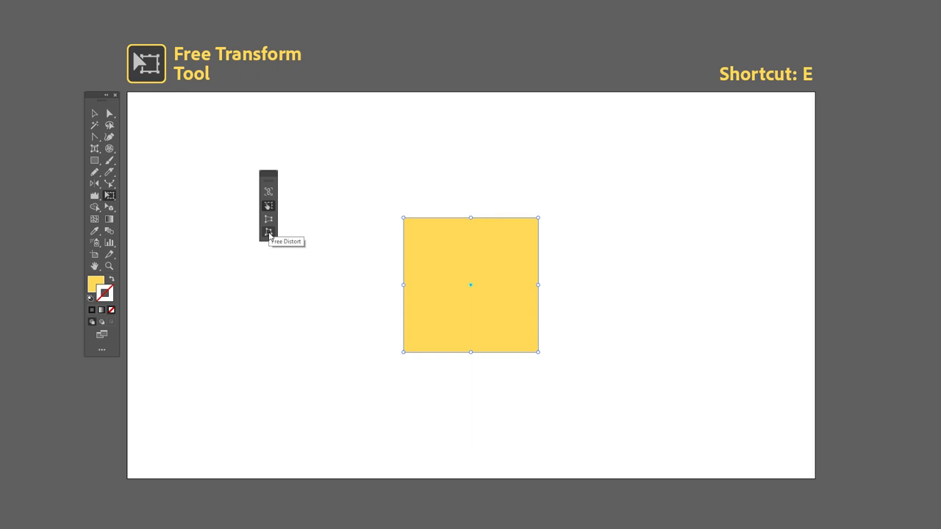
Distort the yellow square with Free Transform, including a Perspective Distort from its lower-right corner, and deselect it
left_click_drag(472, 218, 538, 220)
left_click_drag(405, 224, 353, 149)
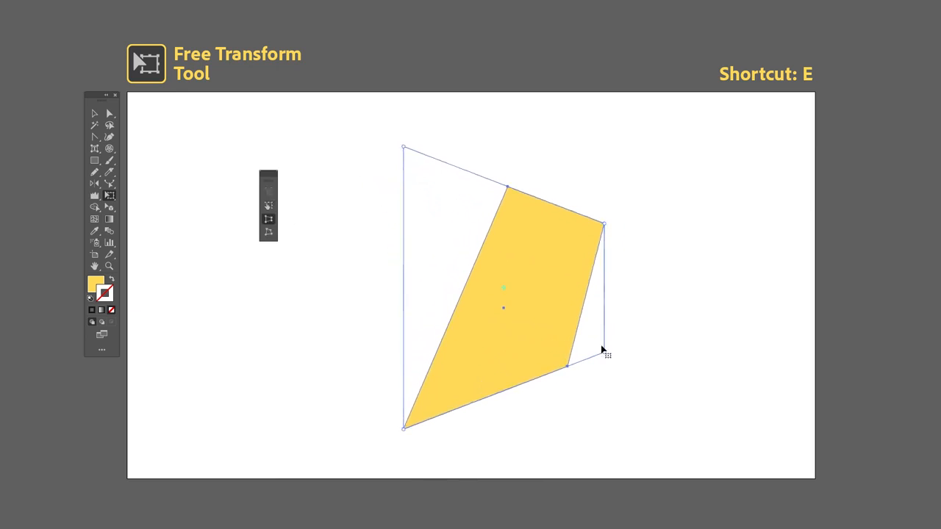
left_click_drag(609, 361, 679, 373)
key("v")
left_click(659, 222)
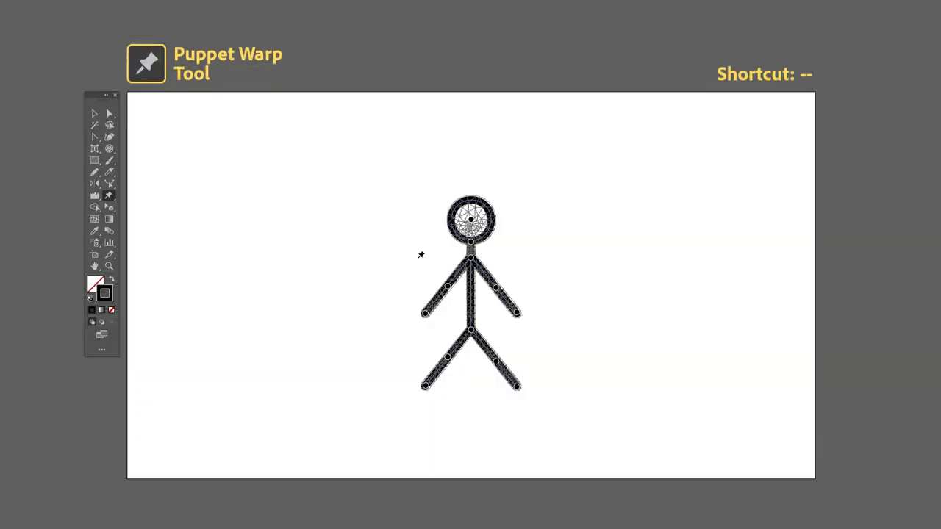
Bend the stick figure's arms with Puppet Warp, raising the right-hand one and swinging the left-hand one across the body
left_click_drag(519, 317, 527, 266)
left_click(427, 314)
left_click_drag(427, 315, 482, 312)
Move the knee and foot pins to put the stick figure's legs in a running pose, and straighten the torso with an added pin
left_click_drag(496, 361, 508, 341)
left_click_drag(516, 387, 496, 390)
left_click_drag(507, 341, 491, 343)
left_click_drag(495, 391, 484, 390)
mouse_move(448, 358)
left_mouse_down()
mouse_move(457, 371)
mouse_move(418, 359)
mouse_move(455, 366)
left_mouse_up()
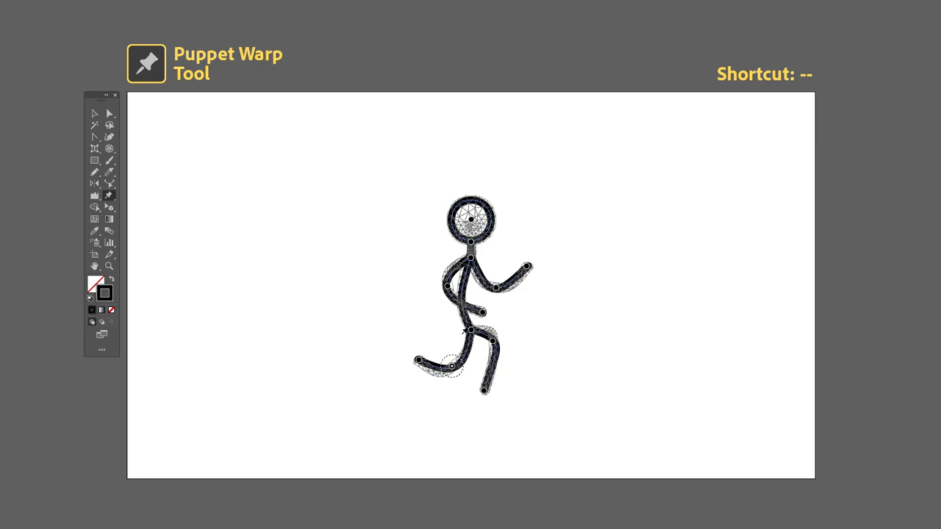
left_click(462, 295)
left_click_drag(461, 295, 472, 294)
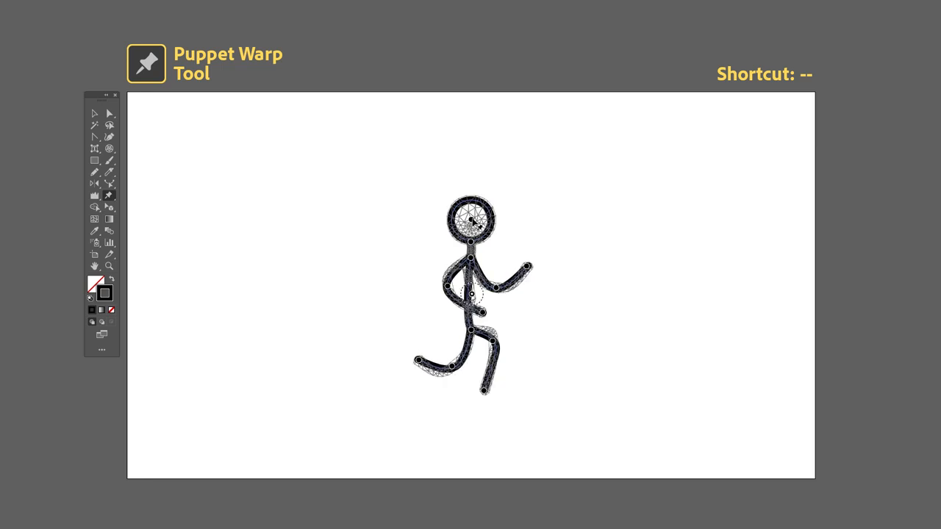
Delete the stick figure's head and neck pins and place a new pin in the head
key("Delete")
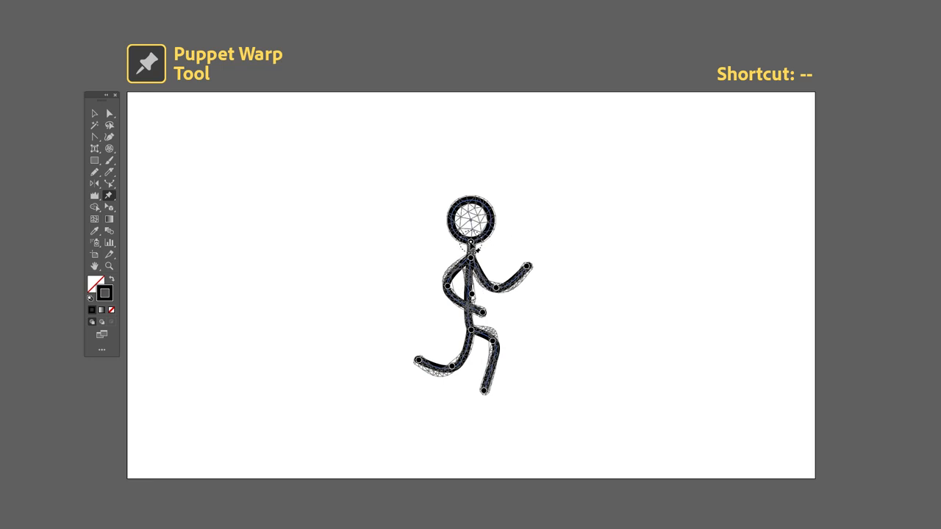
key("Delete")
left_click(476, 220)
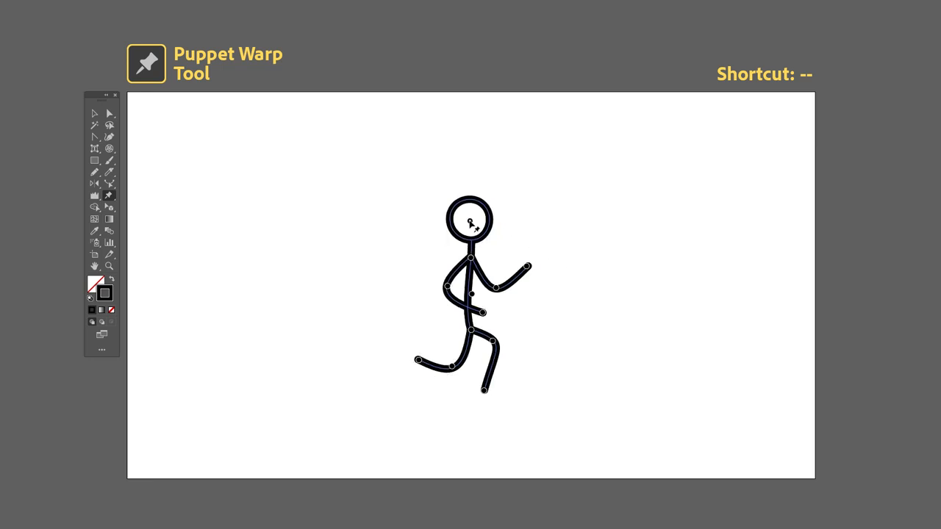
left_click(609, 246)
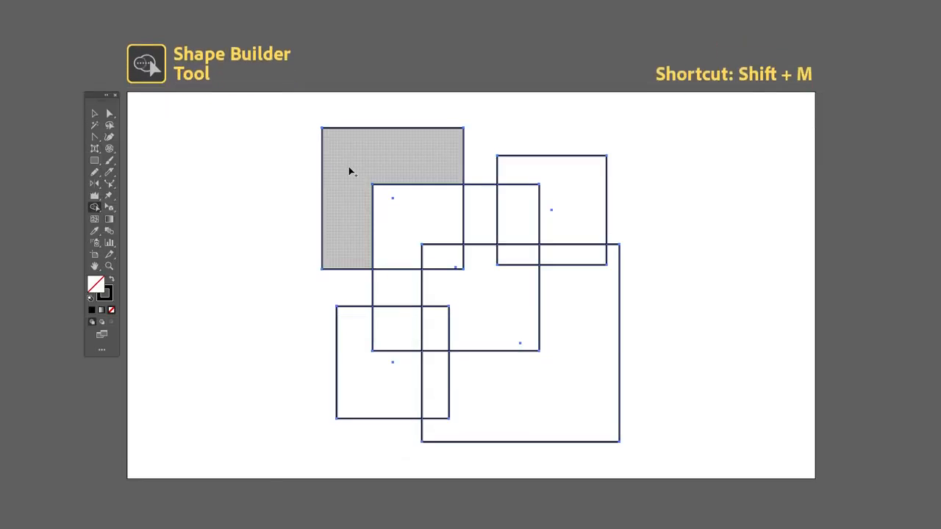
Merge the upper-left and lower-left squares with their connecting strip using Shape Builder, and remove the middle square's remaining regions
mouse_move(347, 167)
left_mouse_down()
mouse_move(397, 165)
mouse_move(410, 196)
left_mouse_up()
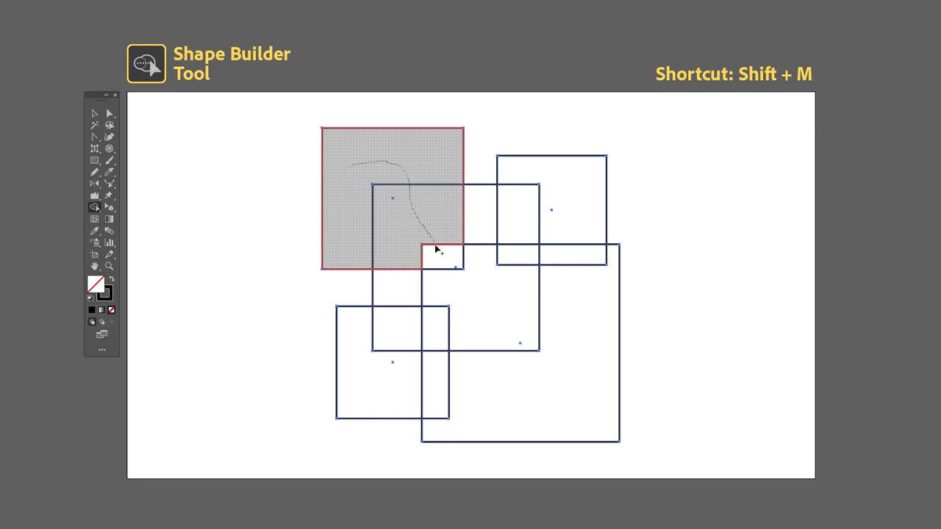
left_click_drag(435, 248, 415, 275)
mouse_move(405, 309)
left_mouse_down()
mouse_move(367, 348)
mouse_move(370, 367)
left_mouse_up()
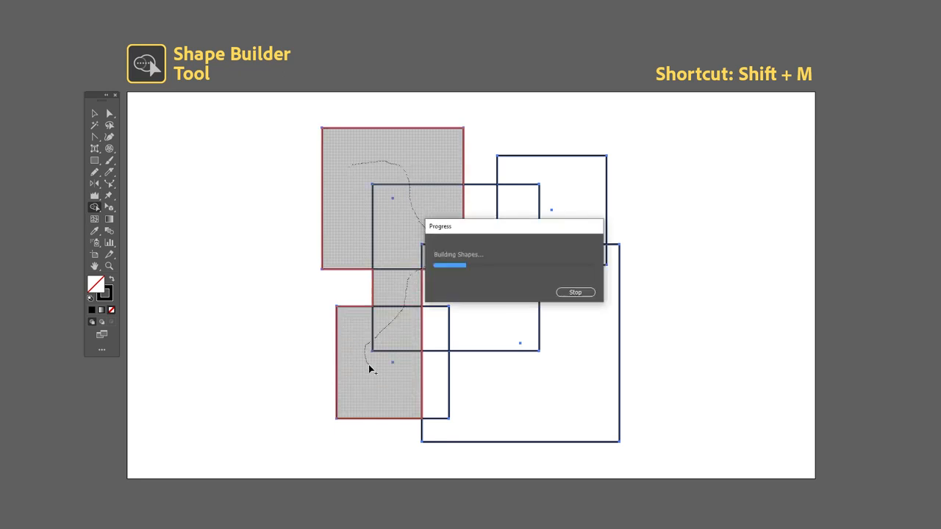
mouse_move(435, 309)
left_mouse_down()
mouse_move(490, 254)
mouse_move(519, 248)
mouse_move(505, 298)
left_mouse_up()
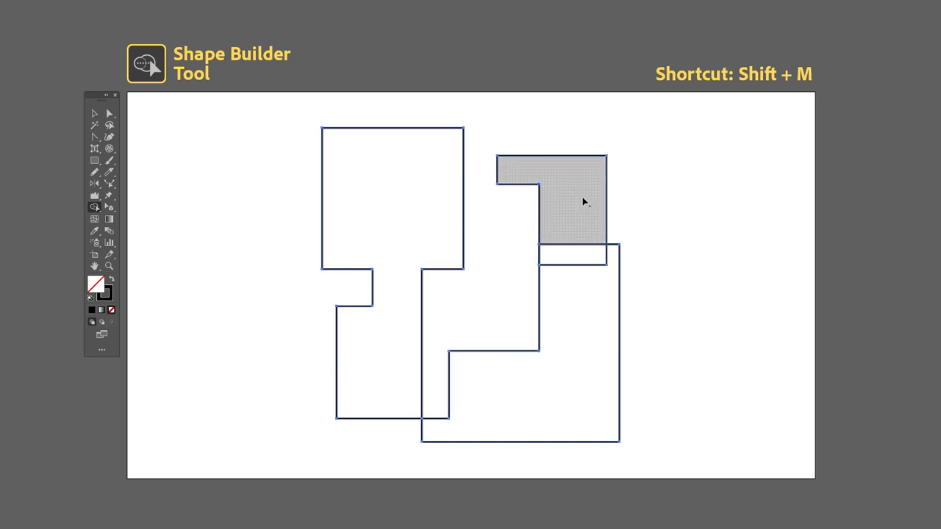
Merge the upper-right square's remaining regions with the large lower-right square, and deselect the shapes
left_click_drag(582, 204, 588, 317)
left_click_drag(553, 403, 555, 402)
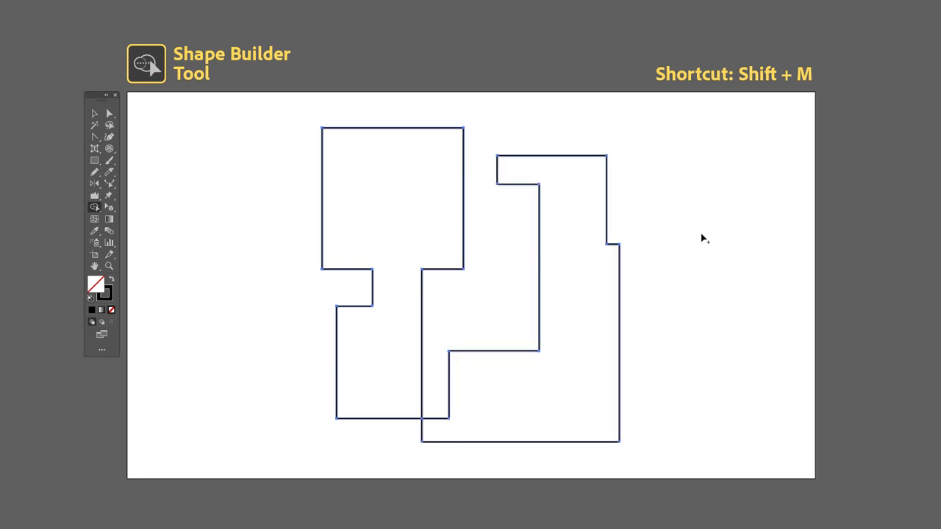
key("v")
left_click(728, 177)
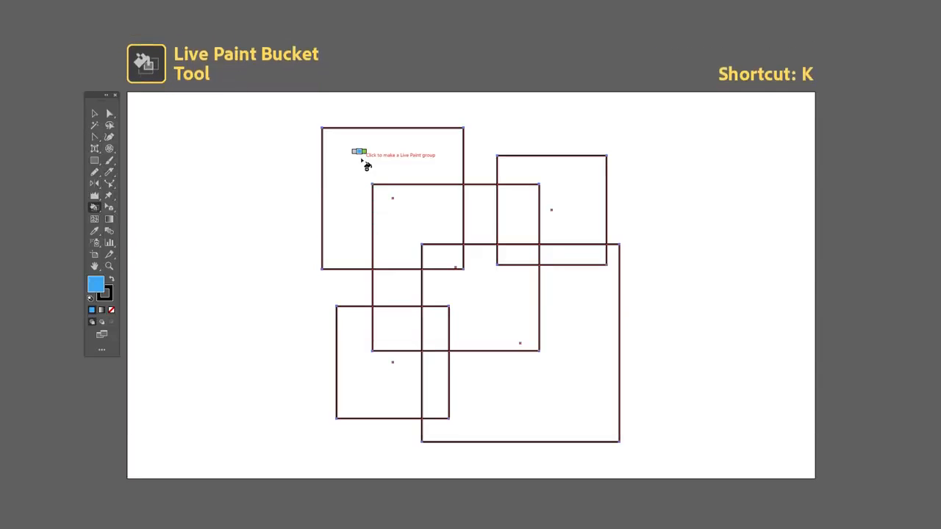
Make the overlapping squares a Live Paint group and fill the upper-left, lower-left and three smaller regions with blue
left_click(367, 166)
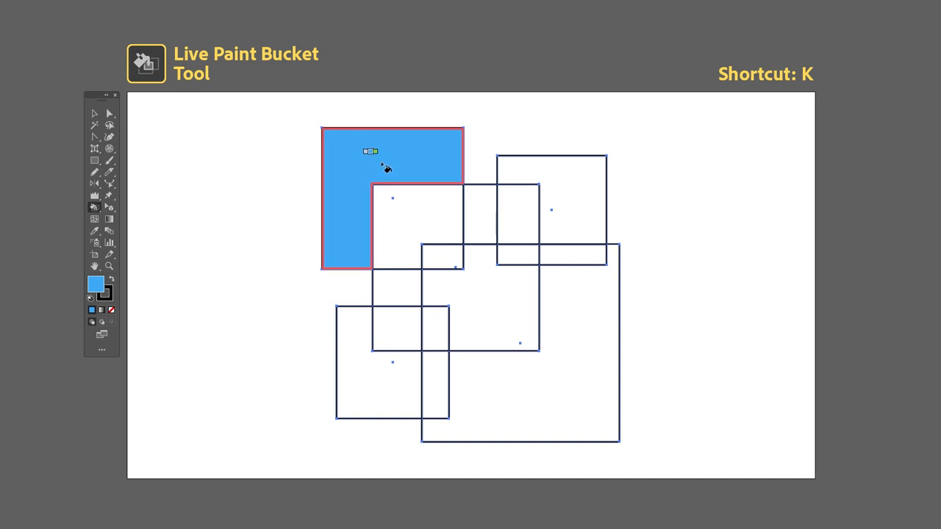
left_click(401, 371)
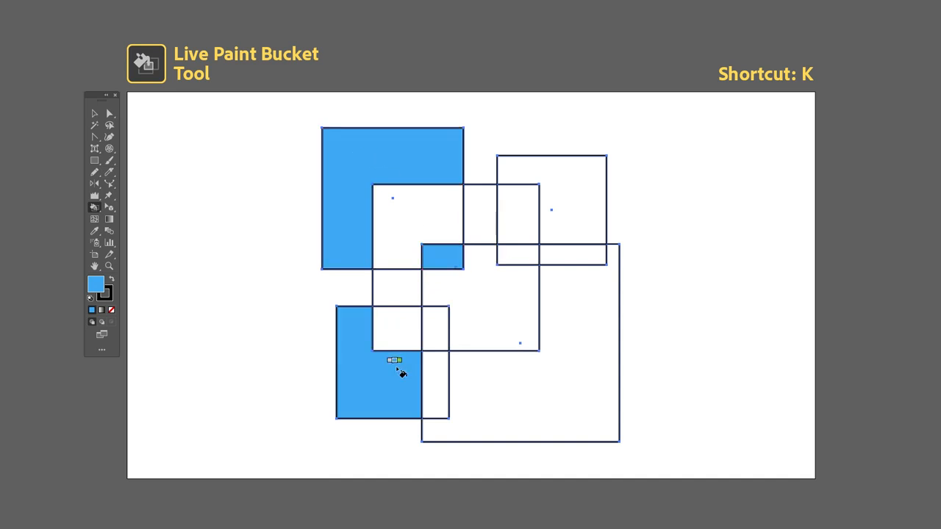
left_click(554, 256)
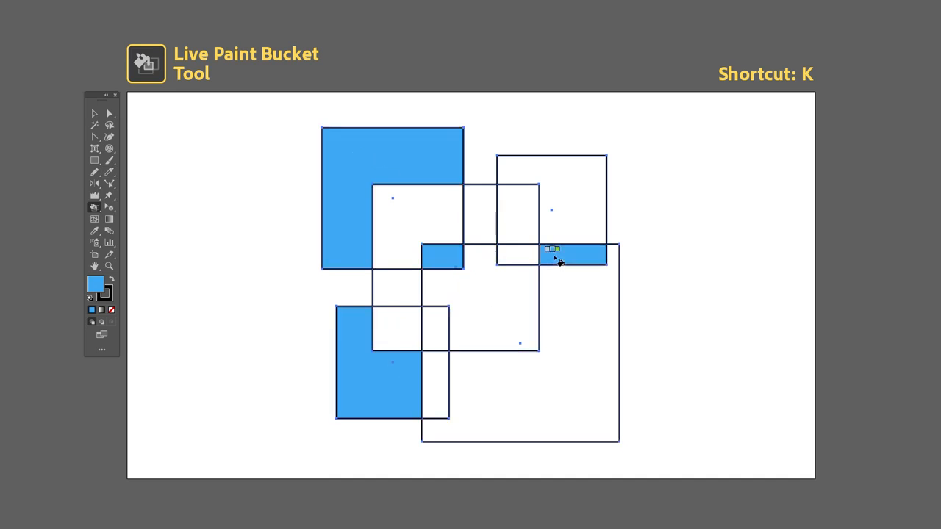
left_click(485, 199)
Fill the middle square's overlaps with both left squares green, and its central region and upper-right overlap orange
left_click(425, 219)
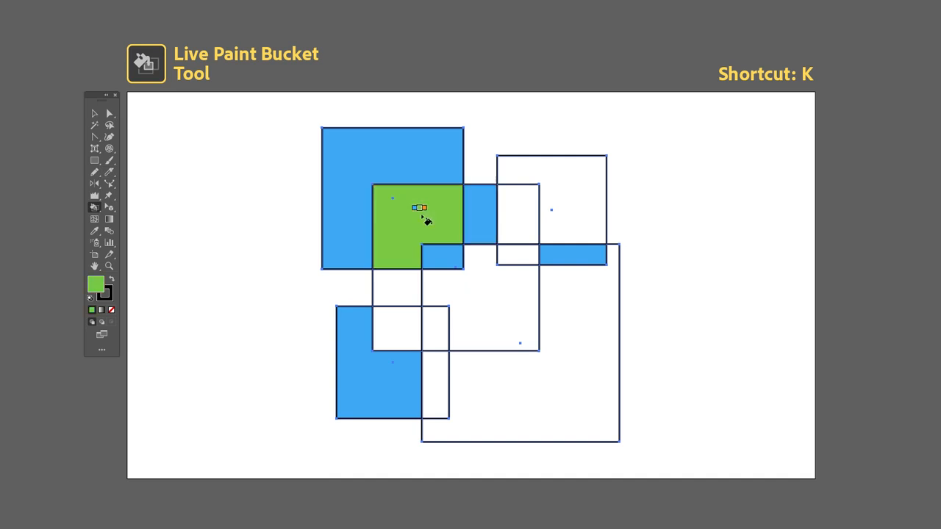
left_click(406, 340)
key("Right")
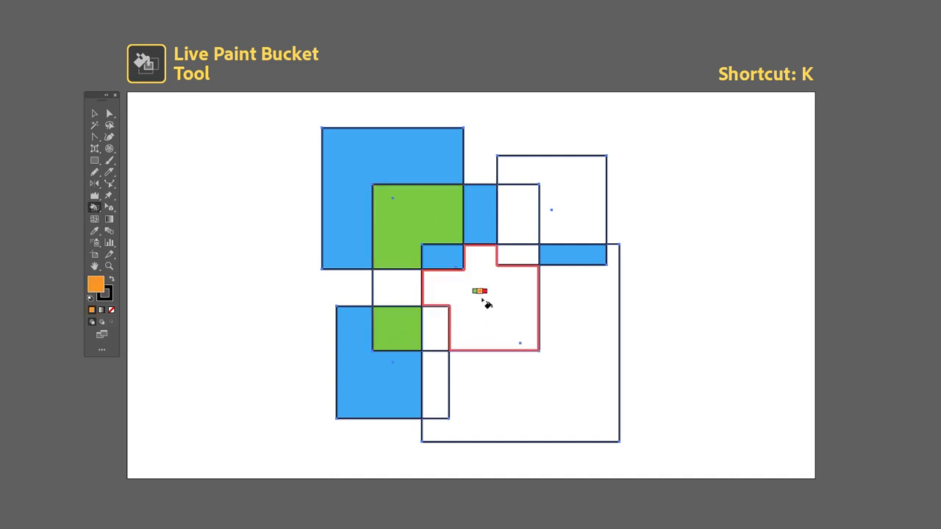
left_click(483, 300)
left_click(531, 214)
Fill the upper-right square's remaining regions red, and the large square's outer regions and the strip between the left squares pink
key("Right")
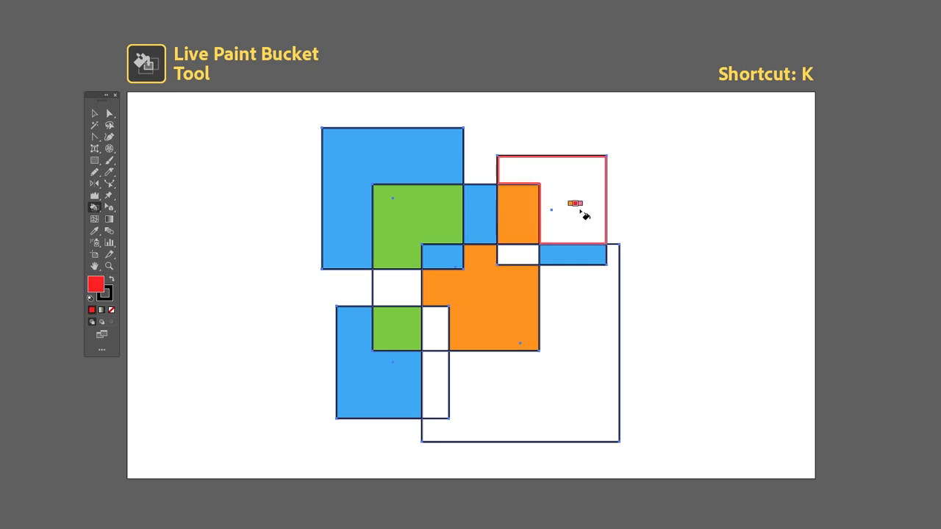
left_click(581, 210)
key("Right")
left_click(583, 338)
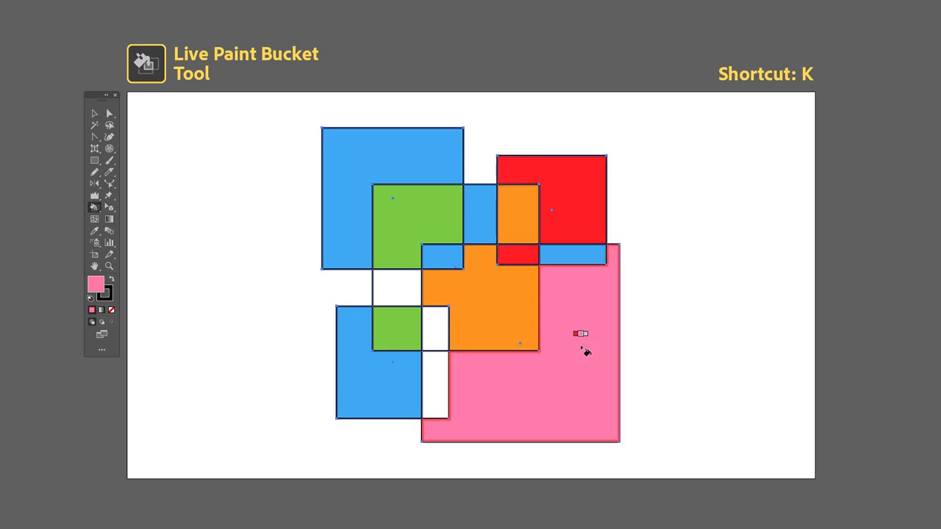
left_click(433, 362)
left_click(408, 298)
Fill the last white overlap region light grey with Live Paint, and deselect the group
key("Right")
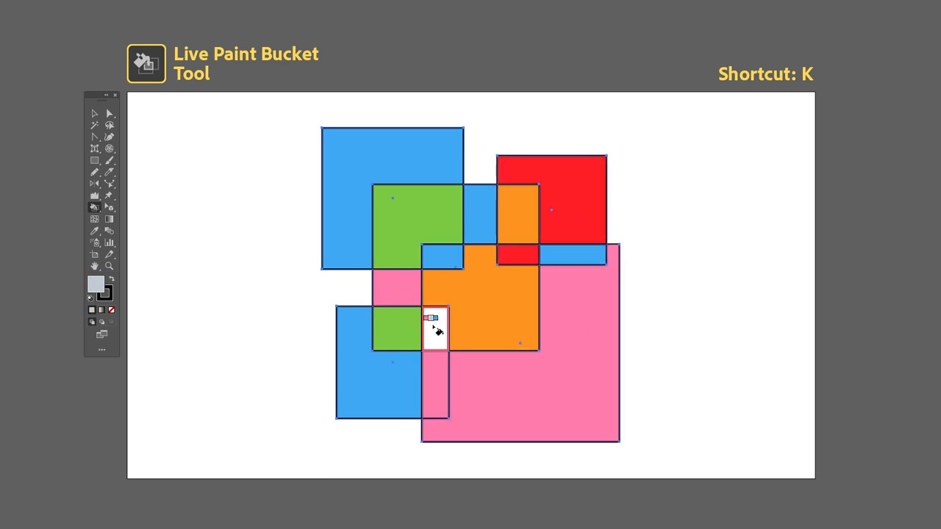
key("v")
left_click(698, 265)
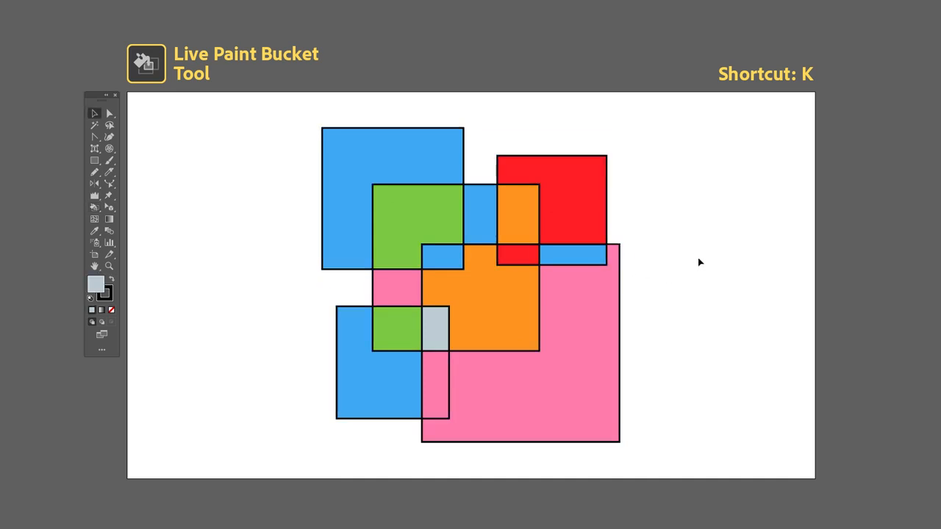
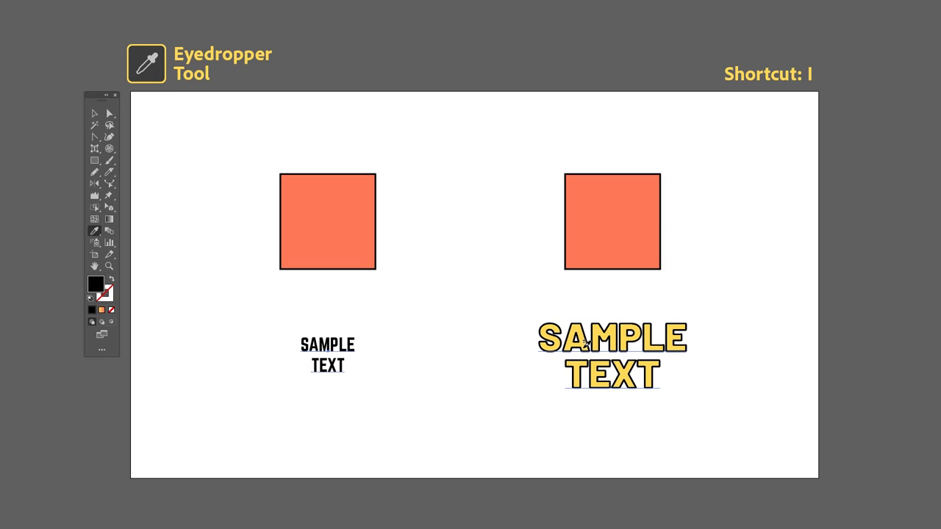
Apply the large yellow outlined text's appearance to the small SAMPLE TEXT with the Eyedropper
left_click(585, 342)
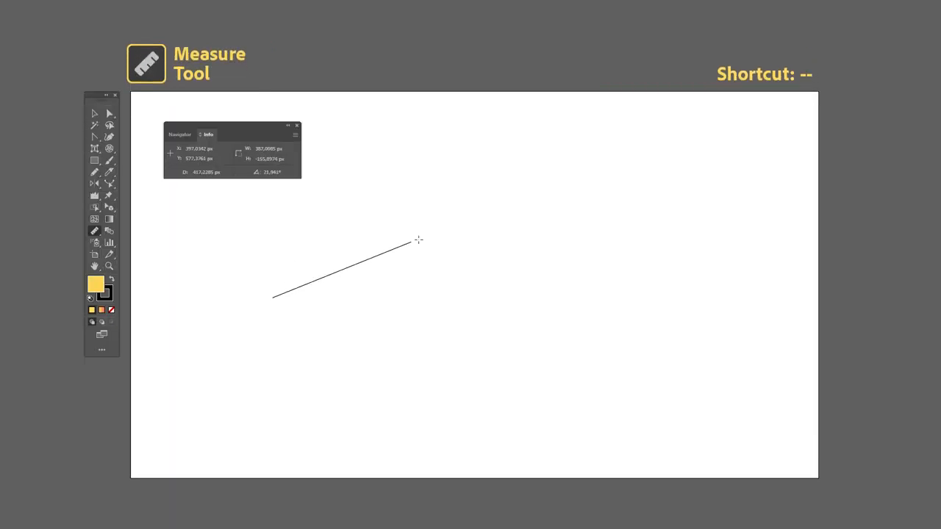
Measure a diagonal distance across the empty artboard with the Measure tool
left_click_drag(419, 240, 592, 211)
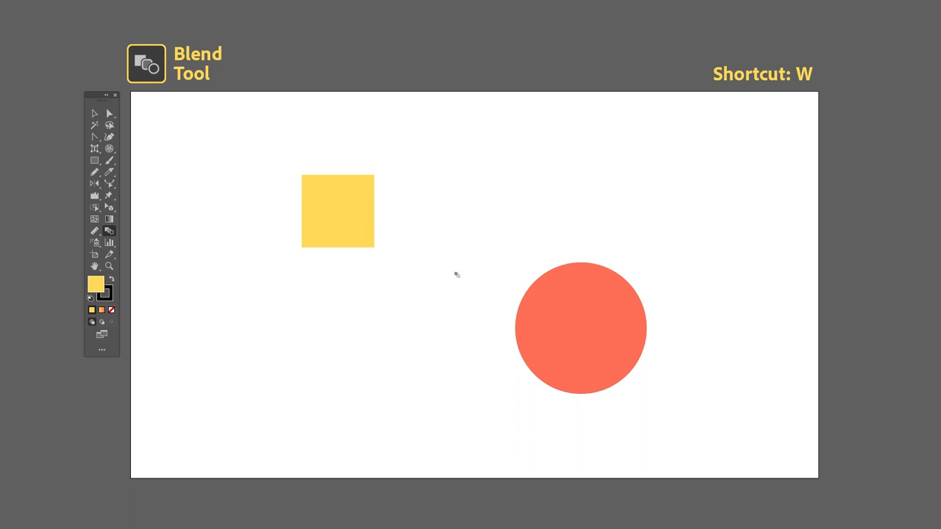
Blend the yellow square into the coral circle, and change the blend by adjusting the circle
left_click(558, 327)
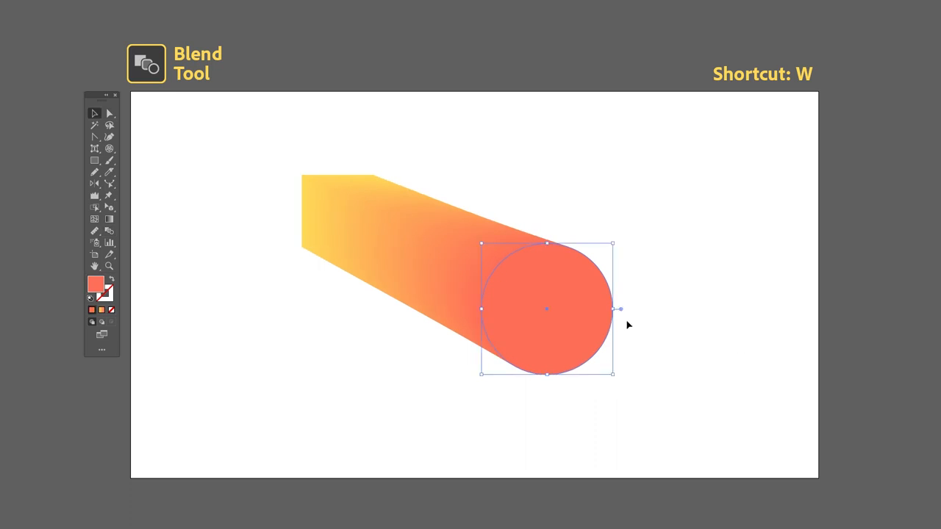
mouse_move(616, 308)
left_mouse_down()
mouse_move(661, 308)
mouse_move(625, 314)
mouse_move(718, 250)
mouse_move(649, 326)
mouse_move(391, 362)
mouse_move(336, 355)
mouse_move(537, 349)
mouse_move(628, 333)
mouse_move(705, 297)
left_mouse_up()
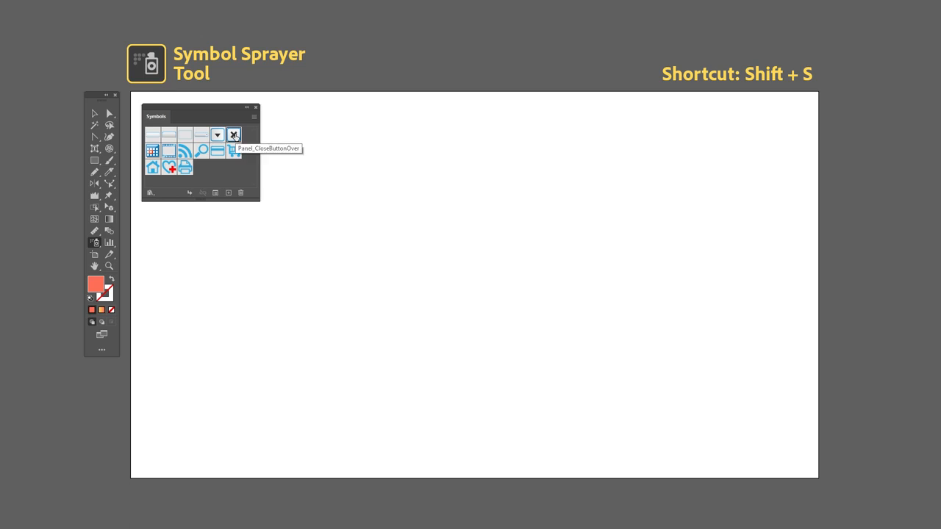
Spray a cluster of Panel_CloseButtonOver symbols around the middle of the artboard with the Symbol Sprayer
left_click(233, 135)
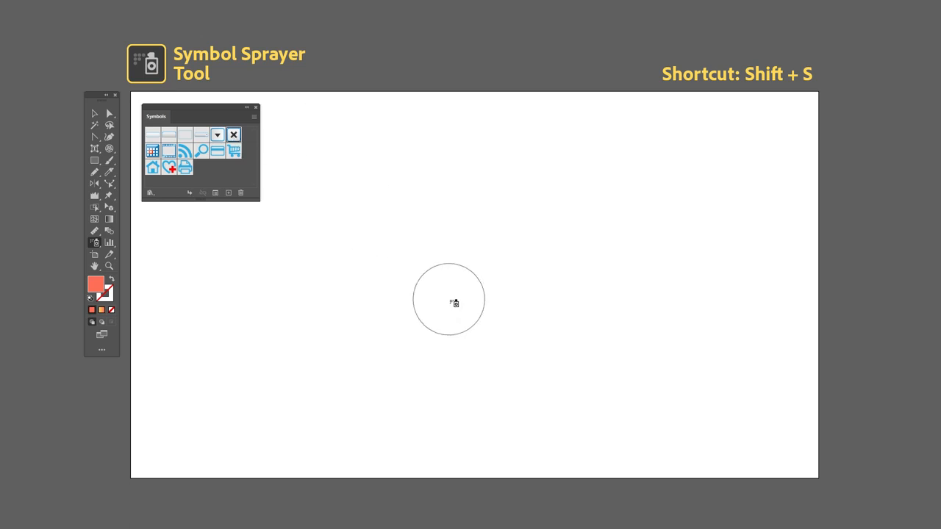
mouse_move(498, 218)
left_mouse_down()
mouse_move(458, 240)
mouse_move(485, 227)
mouse_move(468, 224)
mouse_move(477, 249)
mouse_move(503, 213)
mouse_move(459, 220)
mouse_move(480, 258)
mouse_move(513, 222)
mouse_move(452, 213)
mouse_move(463, 258)
mouse_move(512, 229)
mouse_move(464, 215)
mouse_move(441, 263)
mouse_move(510, 253)
mouse_move(446, 194)
mouse_move(477, 201)
mouse_move(427, 233)
mouse_move(484, 277)
left_mouse_up()
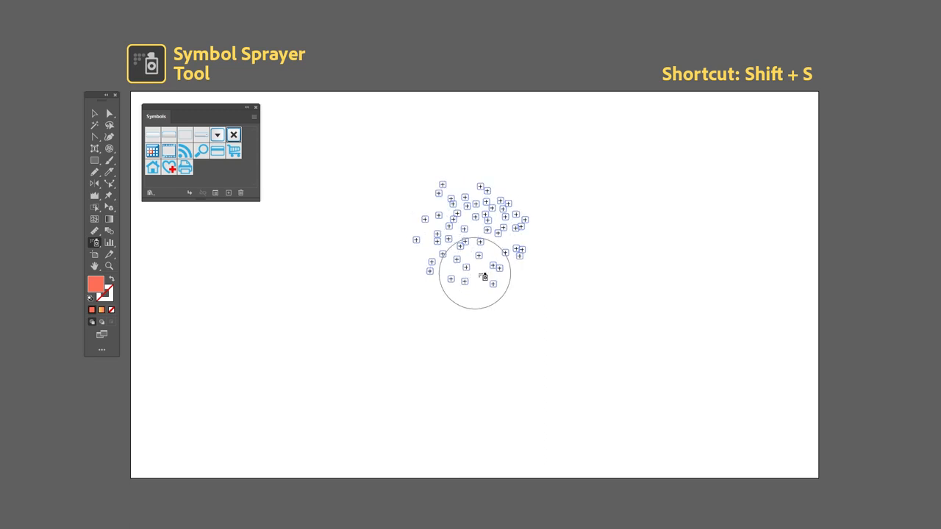
mouse_move(385, 261)
left_mouse_down()
mouse_move(448, 300)
mouse_move(488, 256)
left_mouse_up()
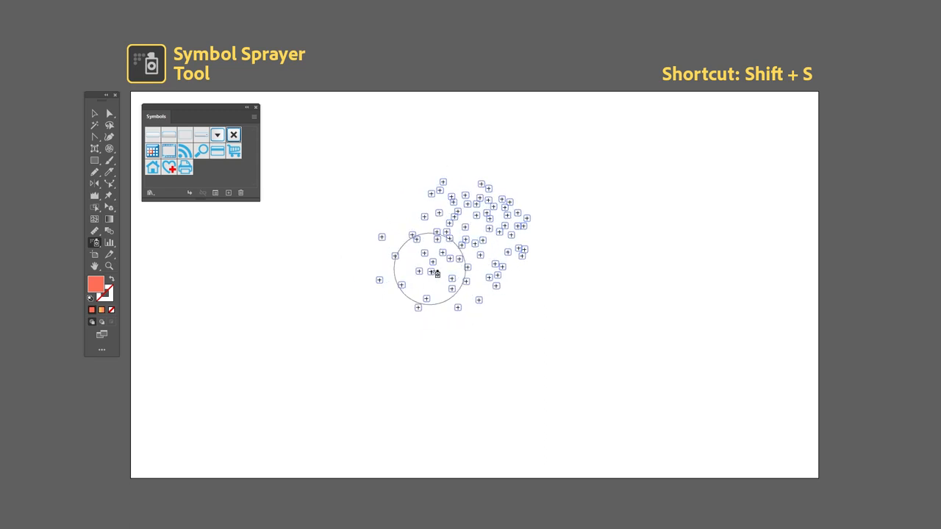
left_click_drag(436, 273, 438, 275)
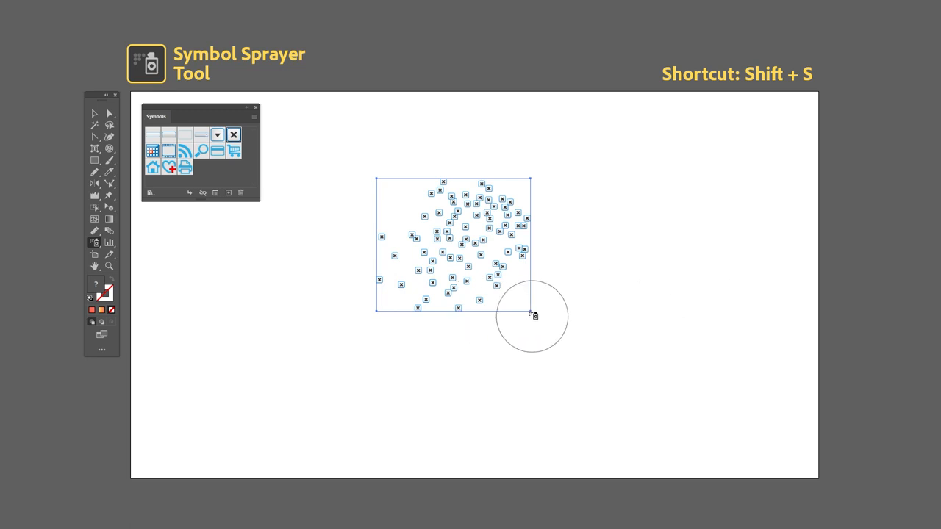
Enlarge the sprayed symbol set to more than twice its size and reposition it near the artboard's centre
key("v")
left_click_drag(532, 311, 629, 395)
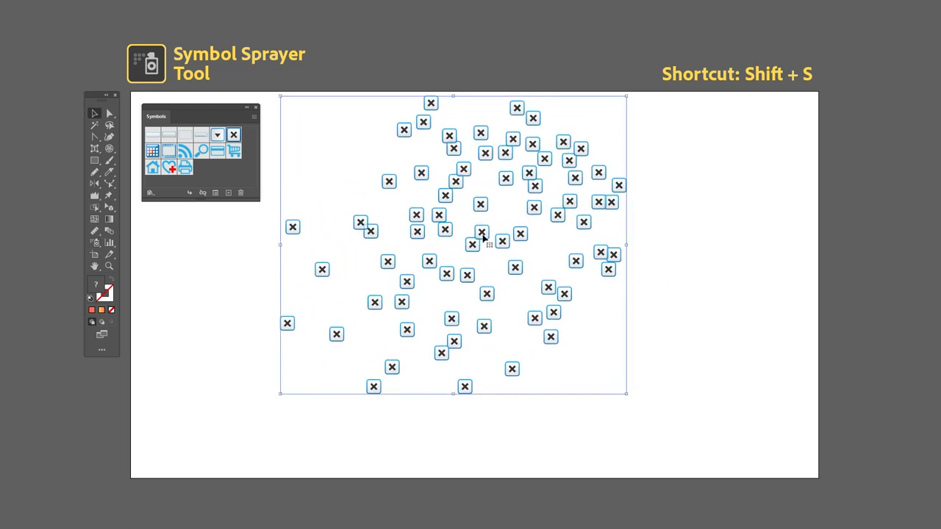
left_click_drag(483, 236, 499, 265)
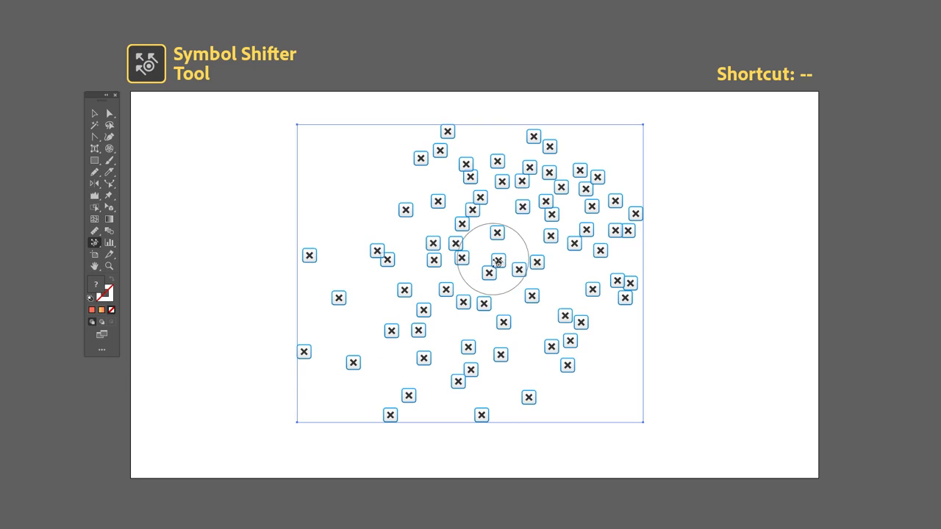
Push symbols toward the set's upper-left area, and push the upper symbols down through the centre and right with Symbol Shifter
left_click_drag(497, 261, 420, 212)
left_click_drag(430, 302, 360, 247)
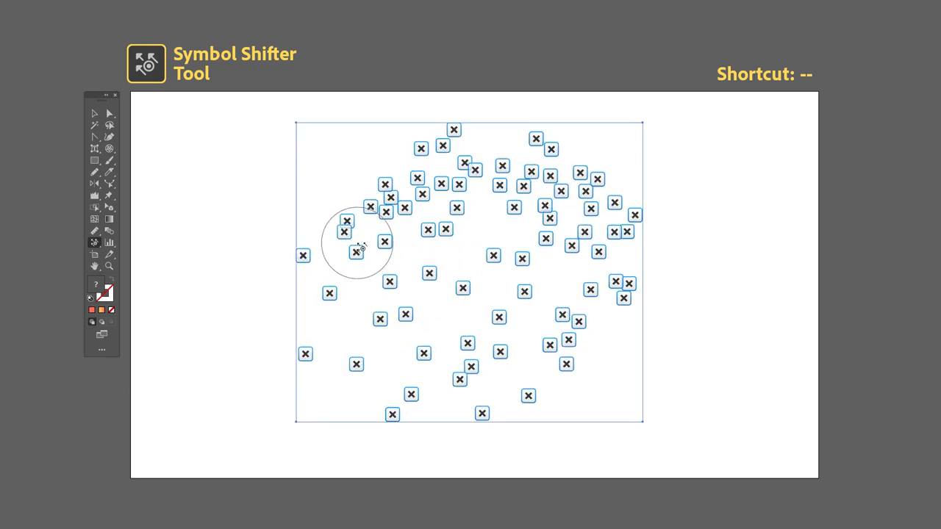
left_click_drag(441, 180, 501, 281)
mouse_move(516, 185)
left_mouse_down()
mouse_move(575, 263)
mouse_move(573, 278)
left_mouse_up()
mouse_move(560, 334)
left_mouse_down()
mouse_move(514, 314)
mouse_move(458, 309)
mouse_move(416, 360)
mouse_move(490, 327)
left_mouse_up()
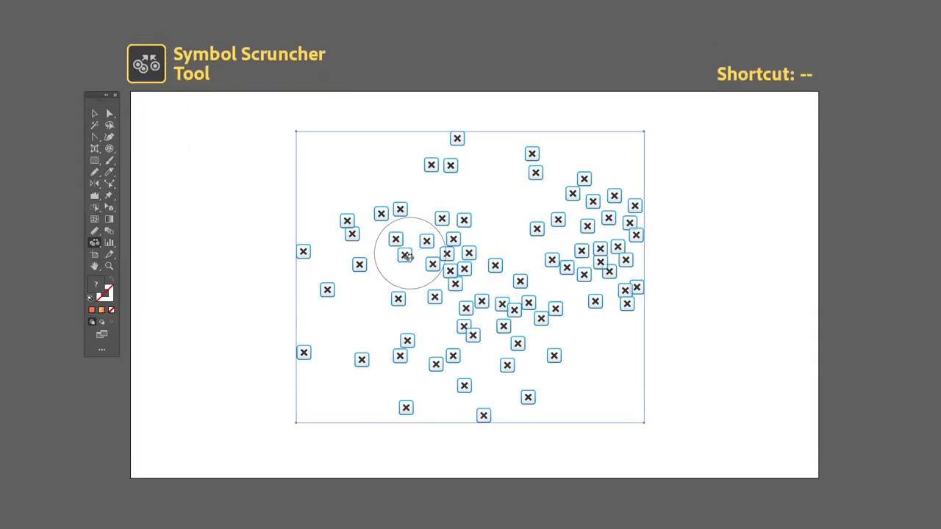
Pull the symbols together in several areas with Symbol Scruncher, and push them apart around the centre and right side
left_click_drag(405, 255, 405, 255)
left_click_drag(552, 262, 547, 261)
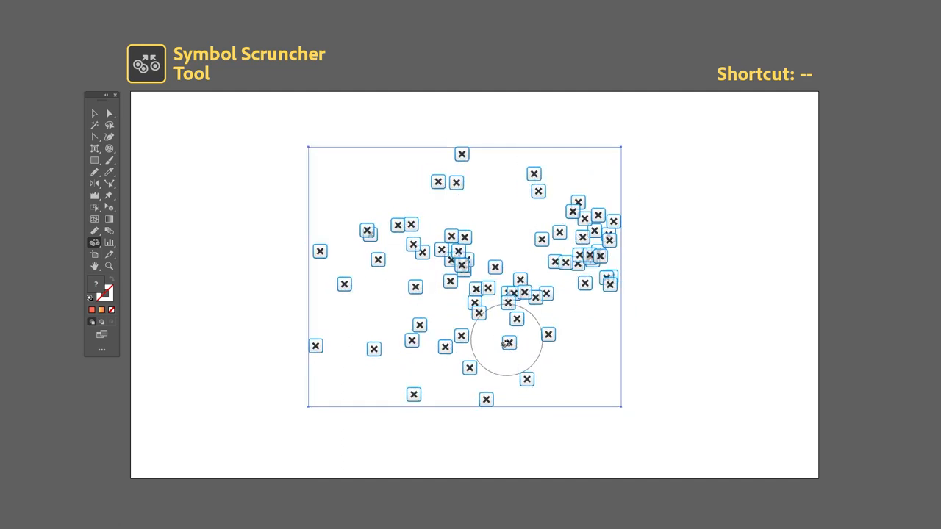
left_click_drag(506, 343, 500, 302)
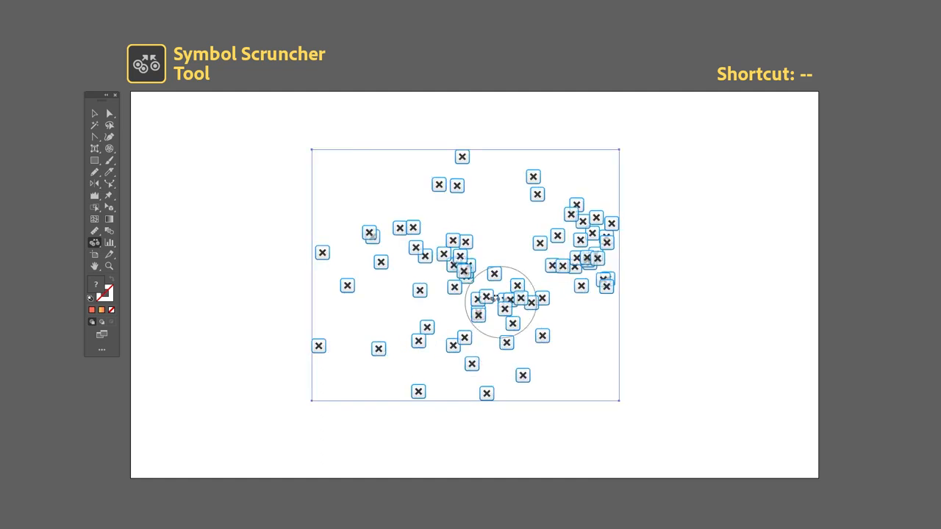
left_click_drag(466, 267, 458, 265)
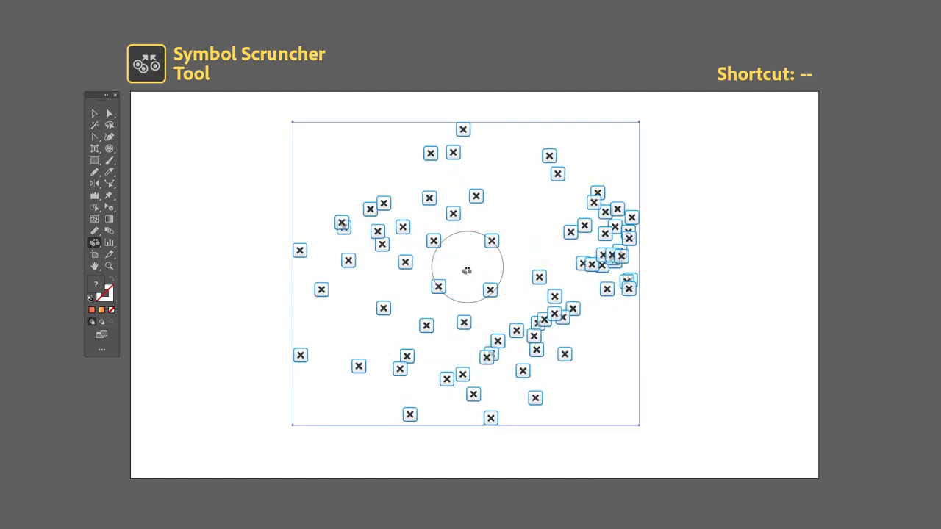
left_click_drag(615, 253, 515, 319)
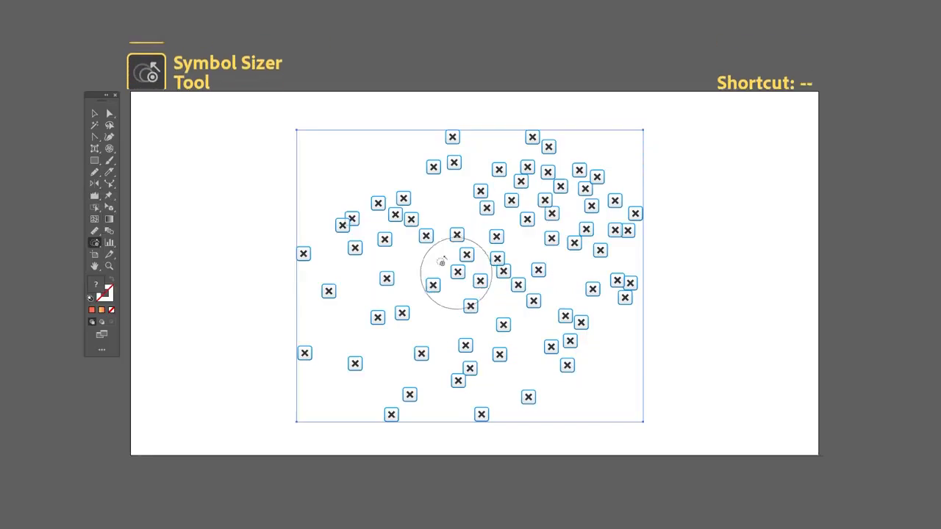
Enlarge symbols in the upper-left, right, central and lower-left areas of the set with Symbol Sizer
left_click_drag(392, 221, 393, 204)
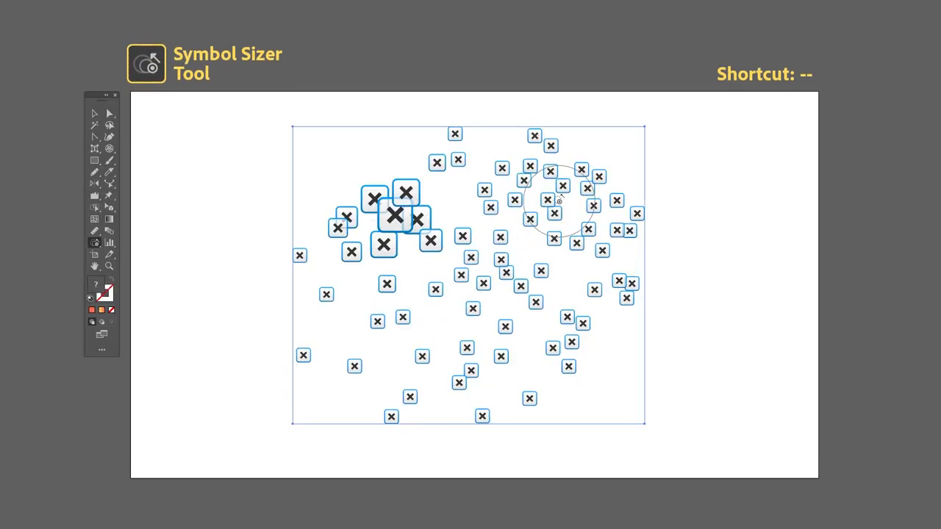
left_click_drag(558, 201, 560, 237)
left_click_drag(577, 345, 578, 348)
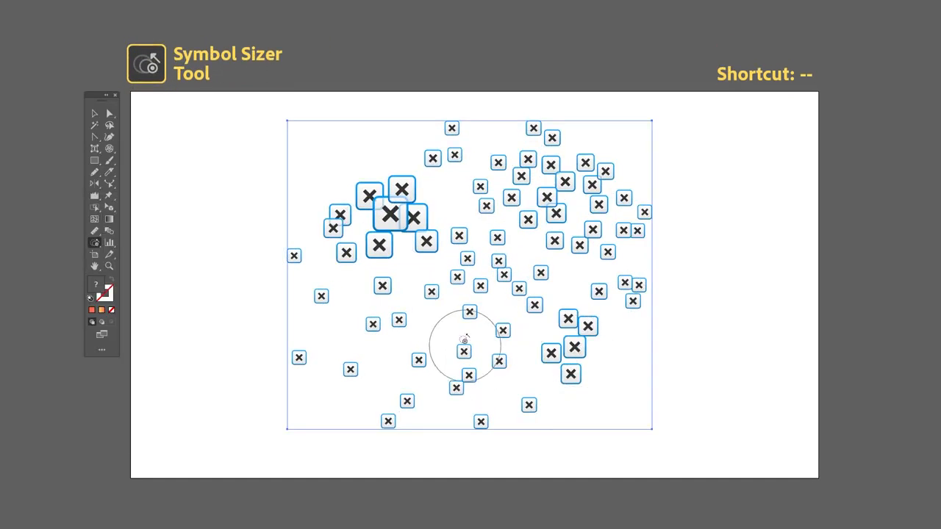
mouse_move(464, 340)
left_mouse_down()
mouse_move(473, 298)
mouse_move(477, 311)
left_mouse_up()
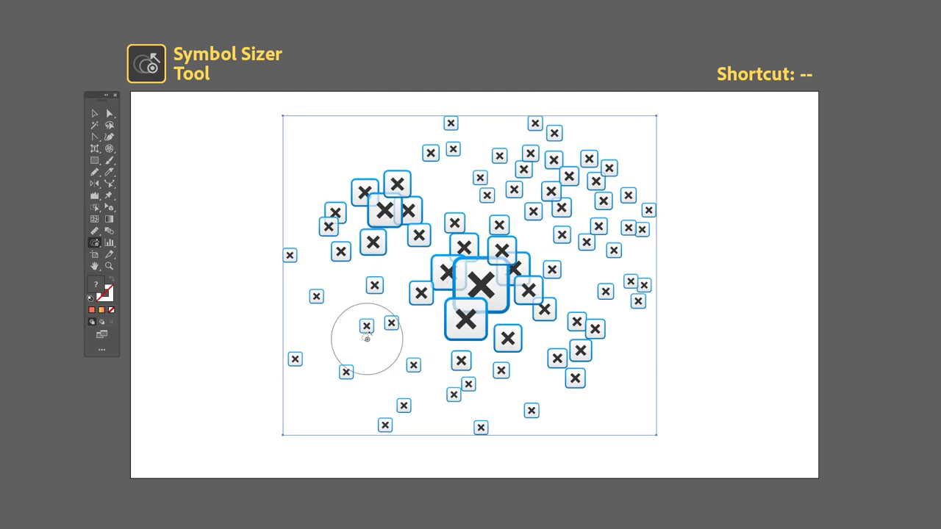
left_click_drag(366, 338, 392, 321)
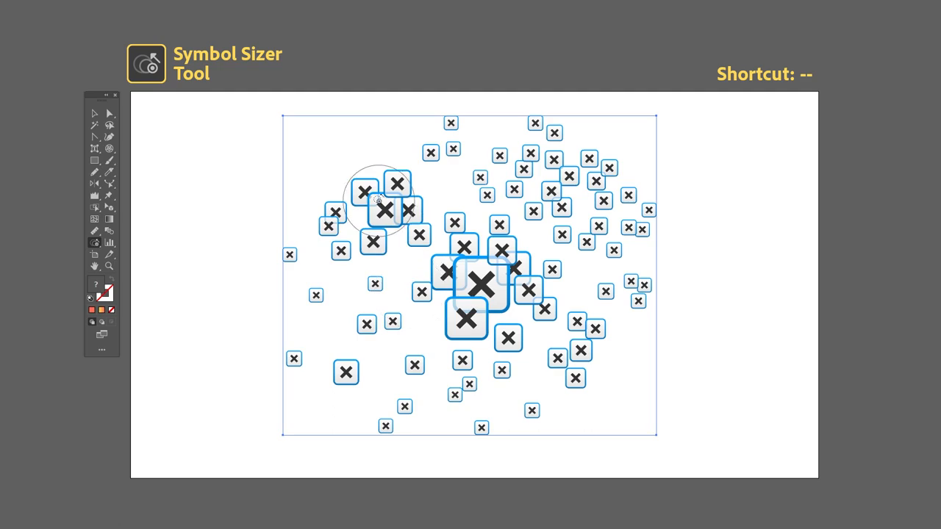
Shrink the enlarged symbols in the upper-left and central clusters with Symbol Sizer
left_click_drag(378, 202, 375, 232)
left_click_drag(479, 290, 482, 297)
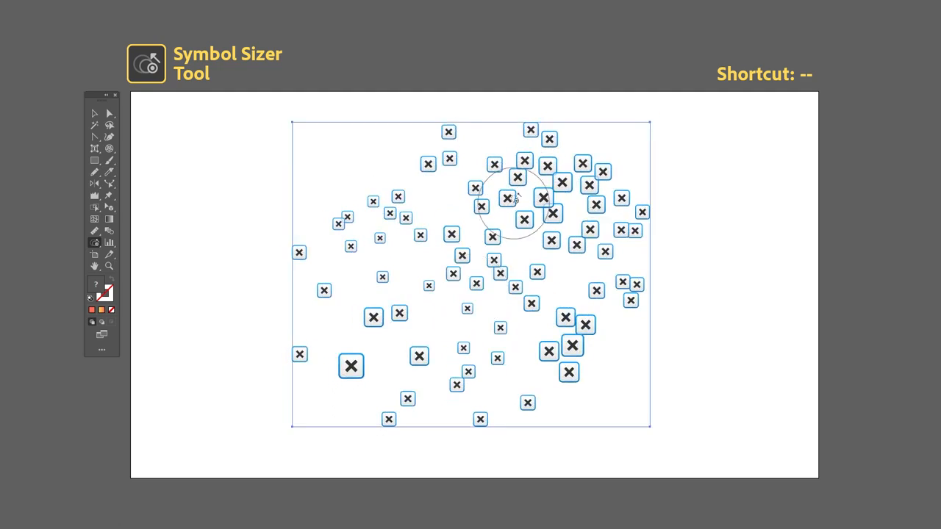
mouse_move(516, 200)
left_mouse_down()
mouse_move(560, 196)
mouse_move(577, 222)
mouse_move(561, 342)
mouse_move(539, 368)
mouse_move(492, 370)
mouse_move(474, 322)
mouse_move(495, 265)
mouse_move(462, 205)
mouse_move(370, 250)
left_mouse_up()
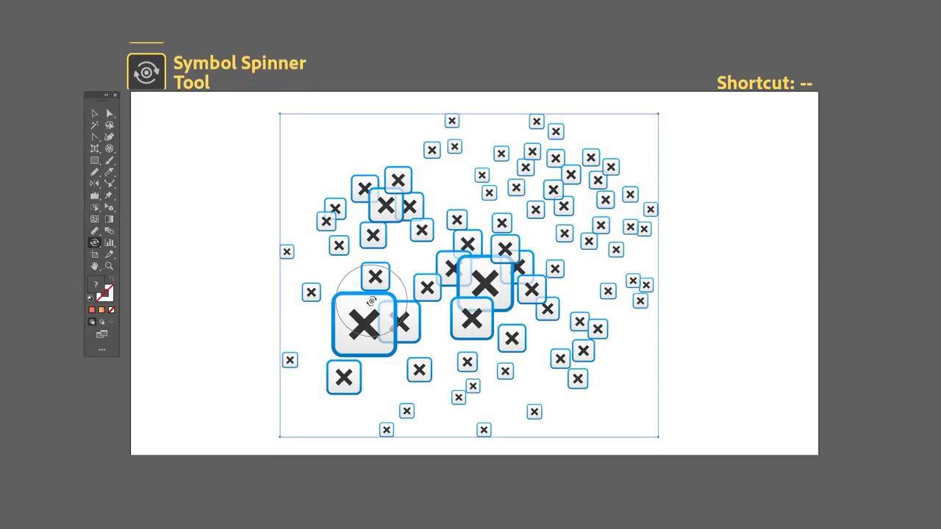
Rotate symbols throughout the set with Symbol Spinner strokes over the left, central, right and lower areas
left_click_drag(378, 305, 354, 341)
mouse_move(365, 213)
left_mouse_down()
mouse_move(403, 207)
mouse_move(435, 222)
mouse_move(534, 176)
mouse_move(566, 194)
mouse_move(561, 236)
mouse_move(593, 279)
mouse_move(546, 305)
mouse_move(515, 285)
mouse_move(512, 239)
left_mouse_up()
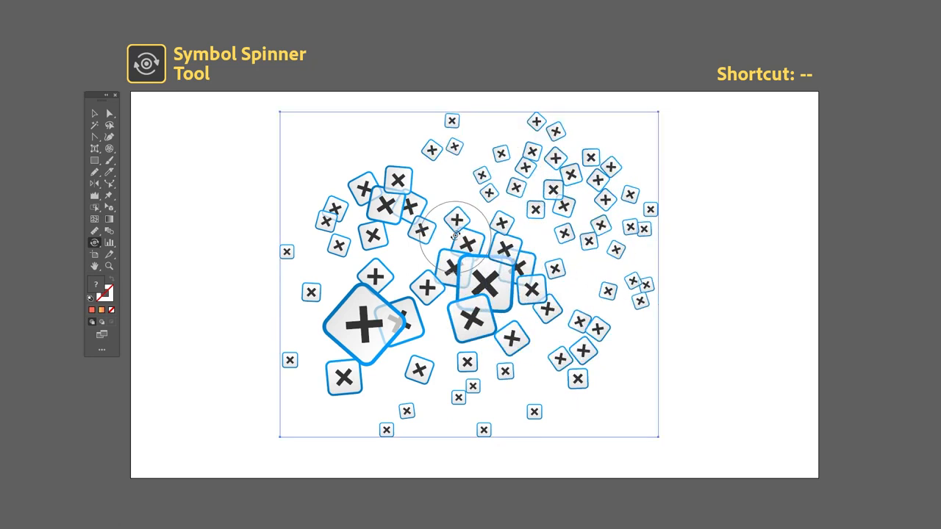
mouse_move(451, 231)
left_mouse_down()
mouse_move(528, 180)
mouse_move(590, 213)
left_mouse_up()
mouse_move(565, 303)
left_mouse_down()
mouse_move(546, 354)
mouse_move(485, 354)
mouse_move(513, 284)
mouse_move(444, 301)
mouse_move(478, 378)
left_mouse_up()
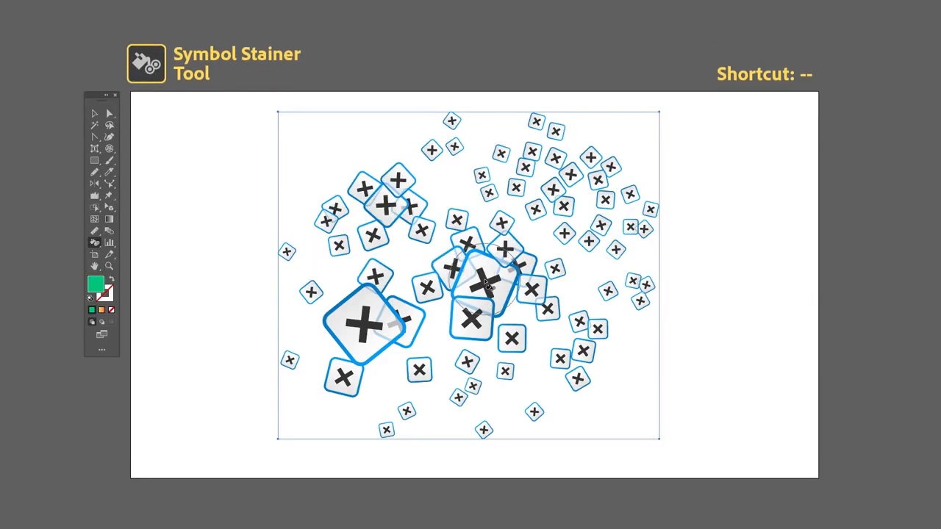
Tint the central, upper-right and upper-left symbols green with Symbol Stainer
left_click_drag(485, 276, 515, 272)
mouse_move(580, 246)
left_mouse_down()
mouse_move(599, 206)
mouse_move(522, 154)
mouse_move(485, 176)
left_mouse_up()
left_click_drag(381, 213, 363, 220)
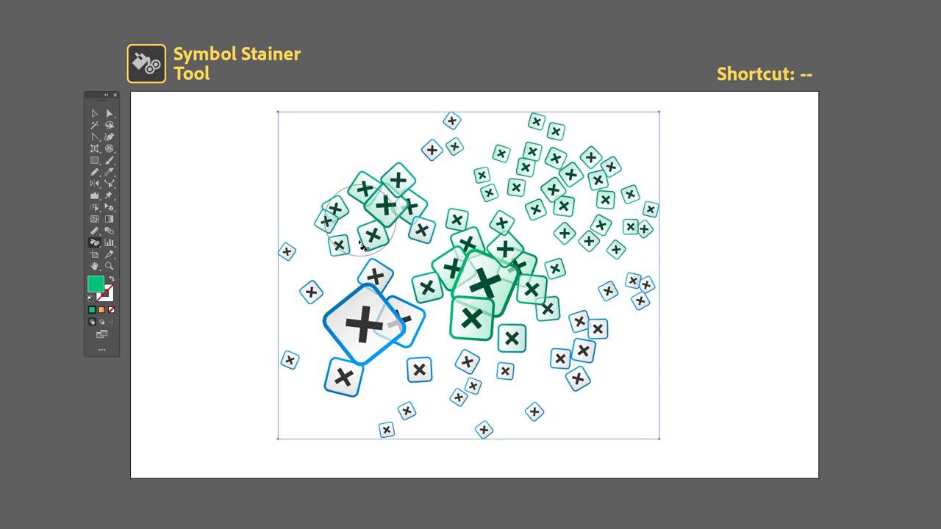
Stain the lower-left symbols green, and tint the upper, lower-right, lower and left-side symbols light orange with Symbol Stainer
left_click_drag(347, 389, 348, 386)
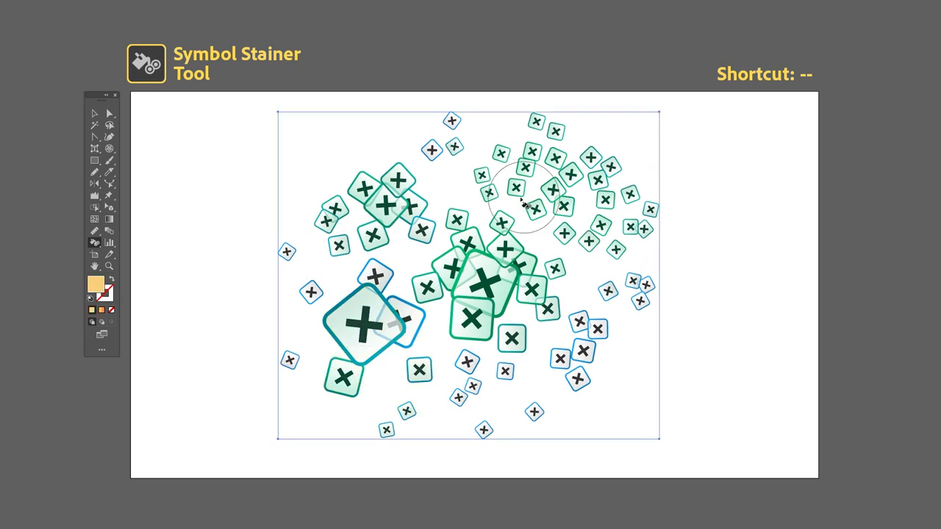
mouse_move(523, 204)
left_mouse_down()
mouse_move(481, 195)
mouse_move(473, 157)
left_mouse_up()
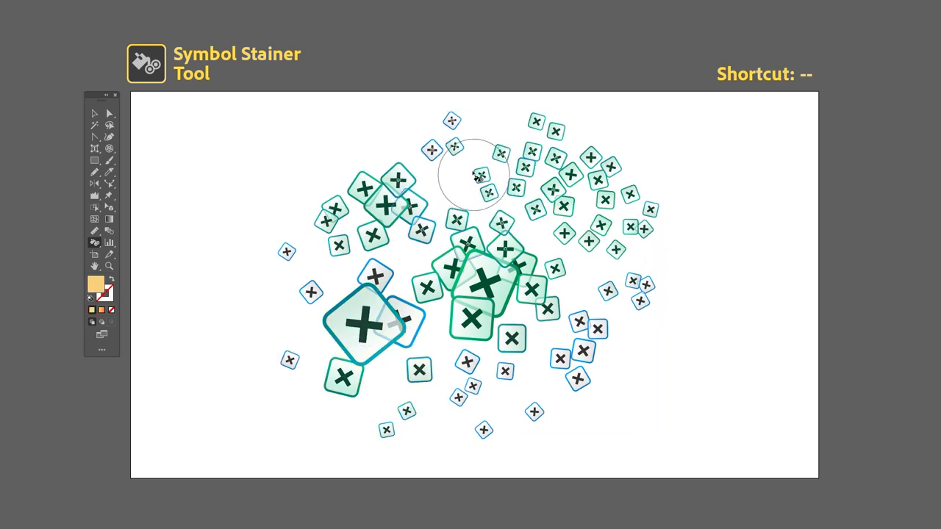
mouse_move(573, 294)
left_mouse_down()
mouse_move(549, 333)
mouse_move(589, 372)
mouse_move(568, 416)
mouse_move(492, 441)
mouse_move(452, 391)
mouse_move(452, 409)
mouse_move(408, 424)
mouse_move(390, 399)
mouse_move(401, 319)
left_mouse_up()
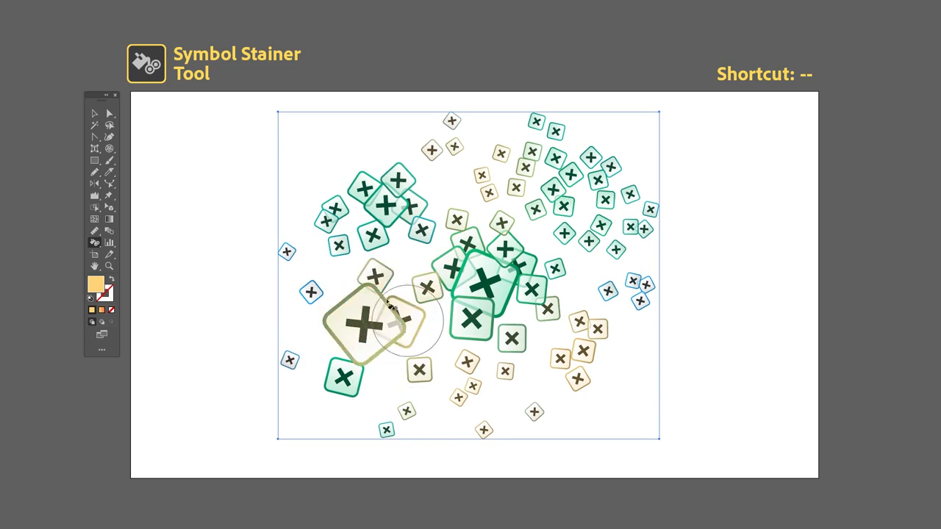
left_click_drag(311, 263, 306, 246)
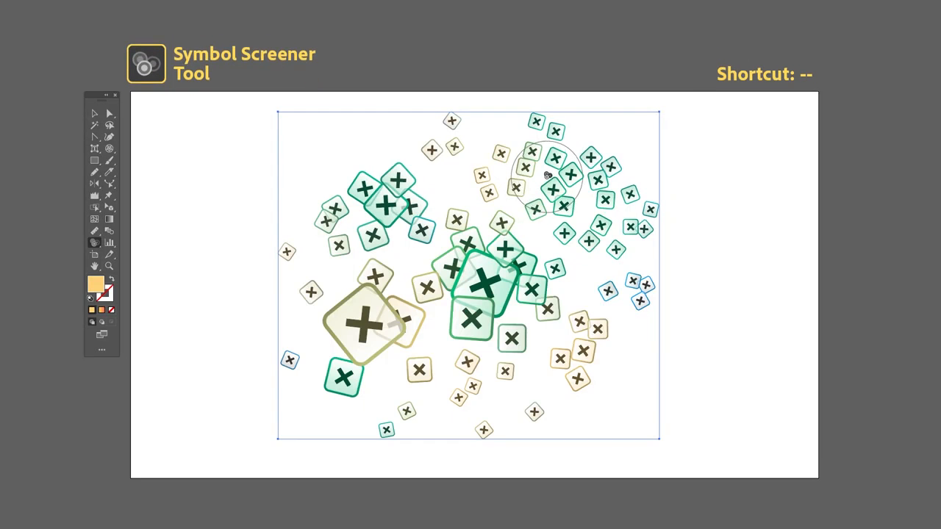
Fade symbols in the upper-right, right, central, upper-left and lower areas of the set with Symbol Screener
mouse_move(548, 175)
left_mouse_down()
mouse_move(550, 237)
mouse_move(619, 262)
mouse_move(624, 294)
left_mouse_up()
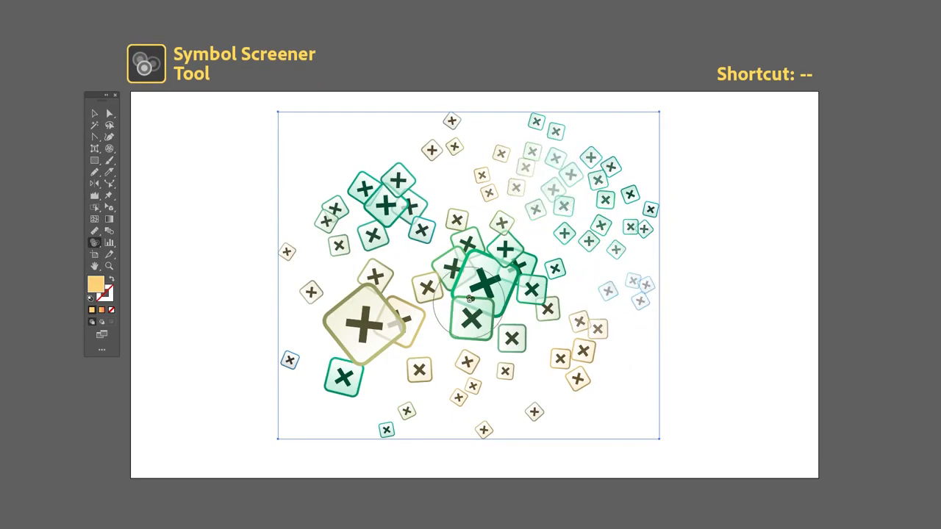
left_click_drag(469, 298, 475, 316)
mouse_move(396, 215)
left_mouse_down()
mouse_move(388, 194)
mouse_move(371, 250)
mouse_move(340, 287)
left_mouse_up()
left_click(470, 404)
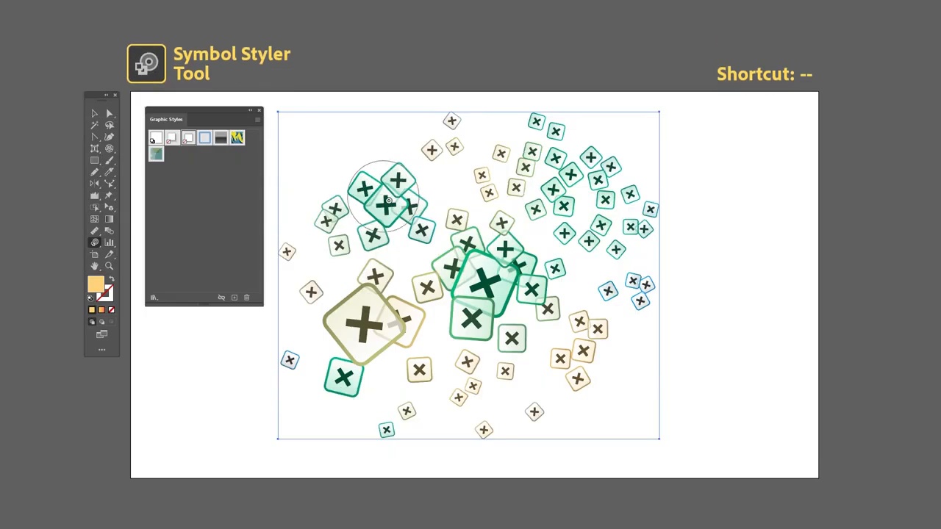
Apply a graphic style to symbols in the upper-left, upper-right, central and lower areas of the set with Symbol Styler
left_click_drag(388, 197, 389, 200)
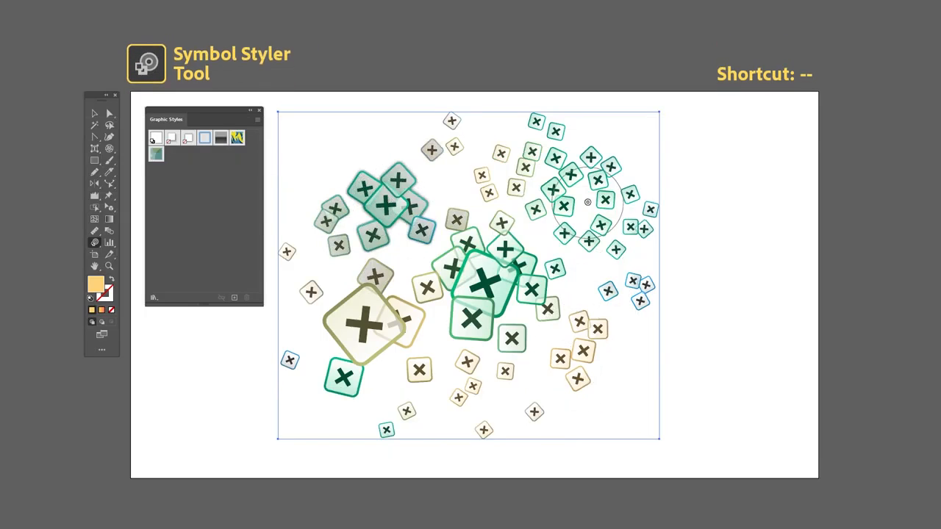
left_click(588, 202)
left_click(611, 360)
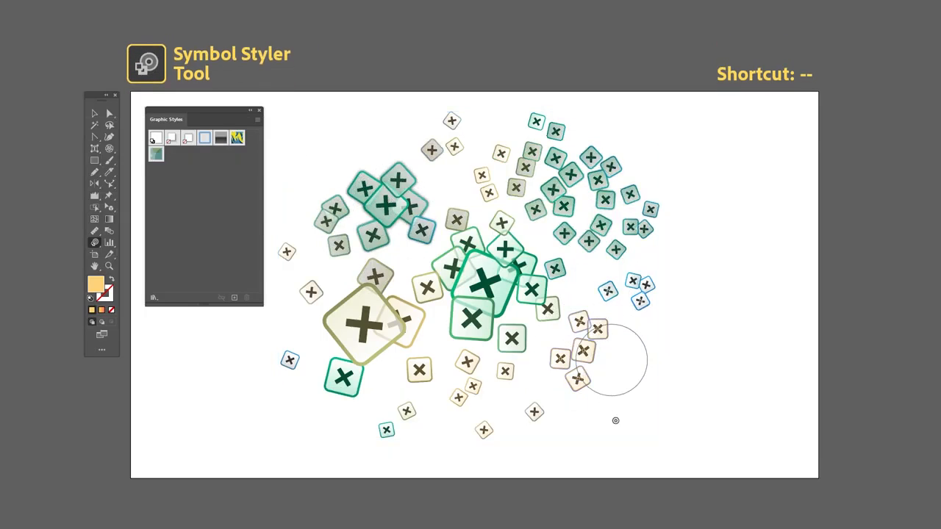
mouse_move(505, 405)
left_mouse_down()
mouse_move(482, 340)
mouse_move(493, 303)
mouse_move(476, 294)
mouse_move(474, 328)
mouse_move(517, 310)
left_mouse_up()
left_click_drag(589, 323, 667, 344)
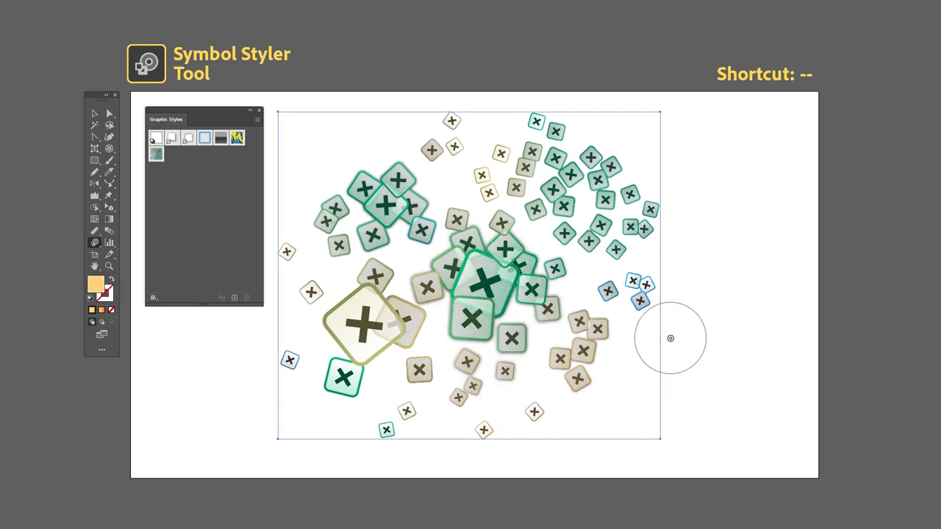
mouse_move(324, 392)
left_mouse_down()
mouse_move(349, 363)
mouse_move(335, 319)
mouse_move(340, 348)
mouse_move(387, 393)
mouse_move(413, 395)
mouse_move(410, 439)
left_mouse_up()
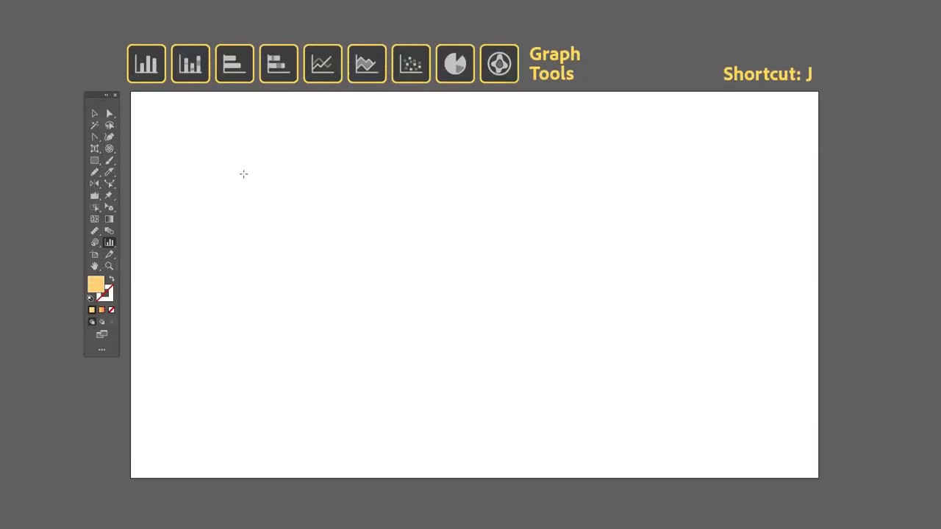
Create a column graph and a line graph, each from the values 10, 15, 5, 25, 30 and 12
left_click_drag(365, 262, 611, 372)
key("Return")
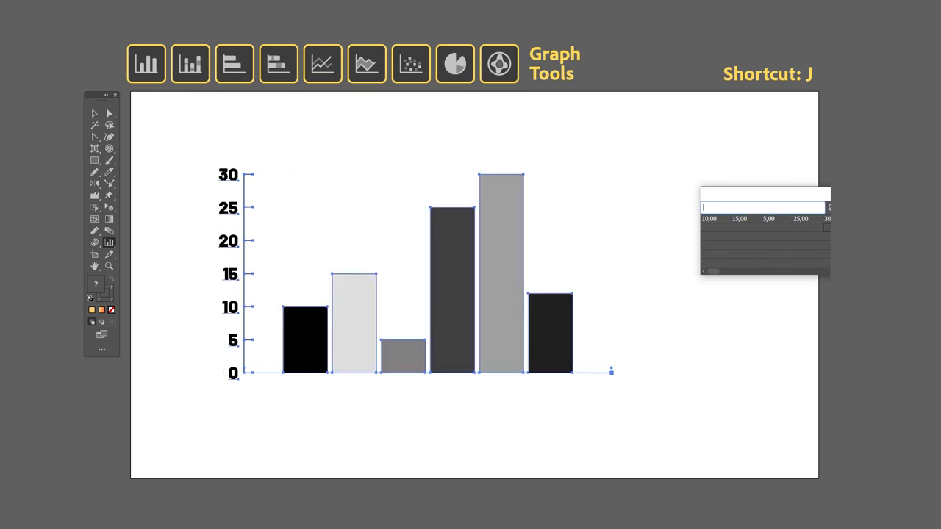
left_click_drag(269, 162, 674, 401)
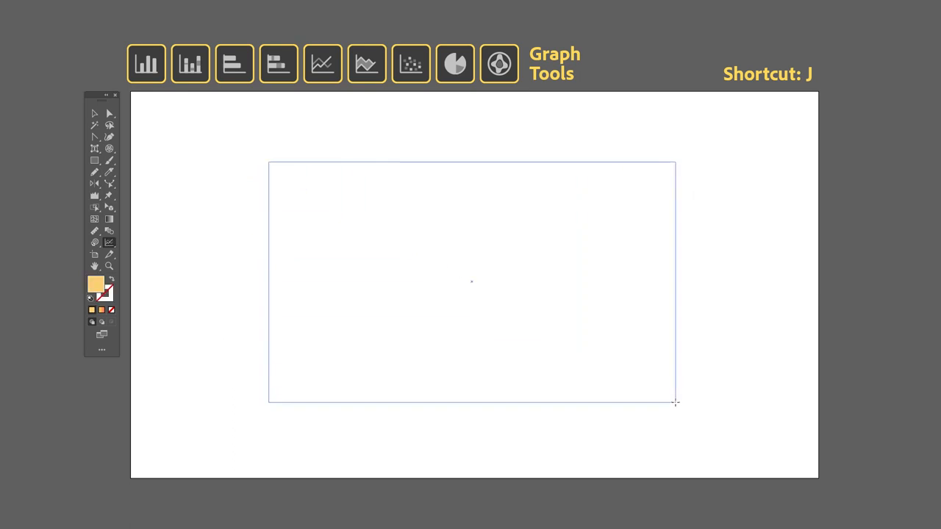
type("10,00\t15,00\t5,00\t25,00\t30,00\t12,00")
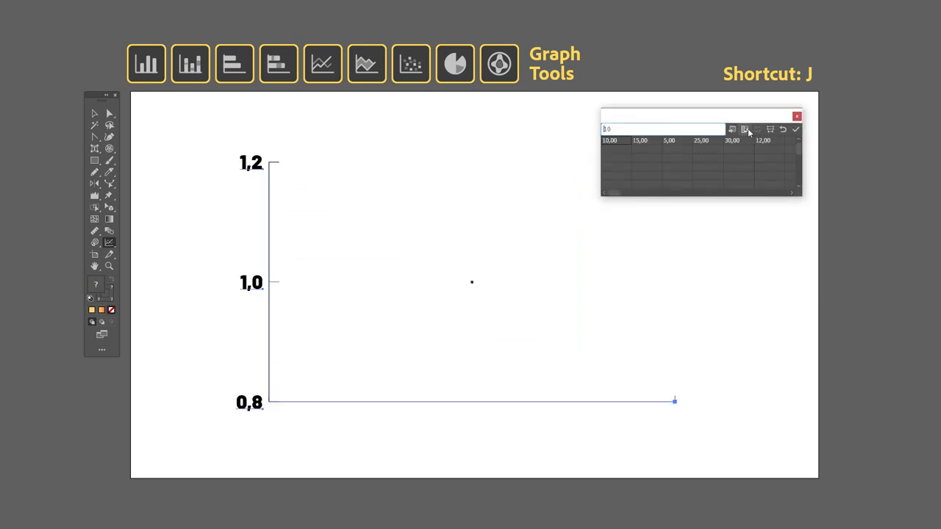
left_click(795, 129)
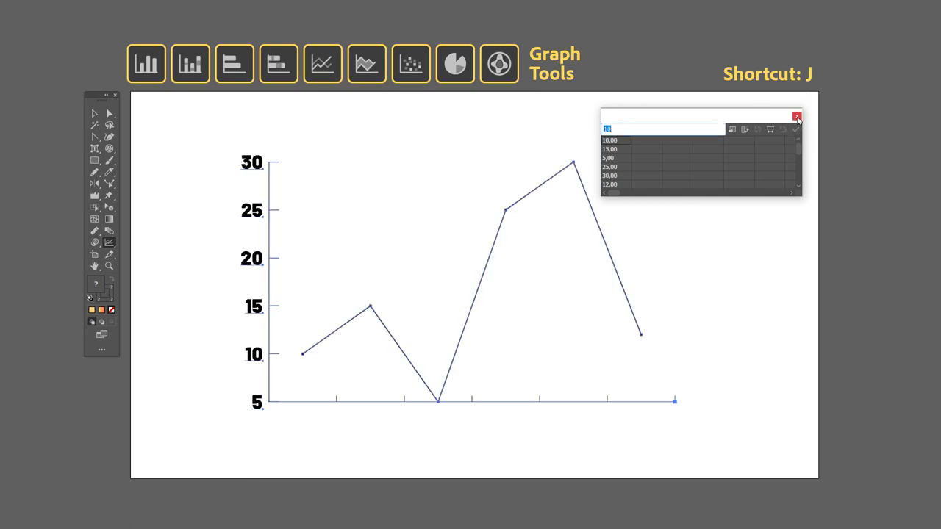
left_click(797, 117)
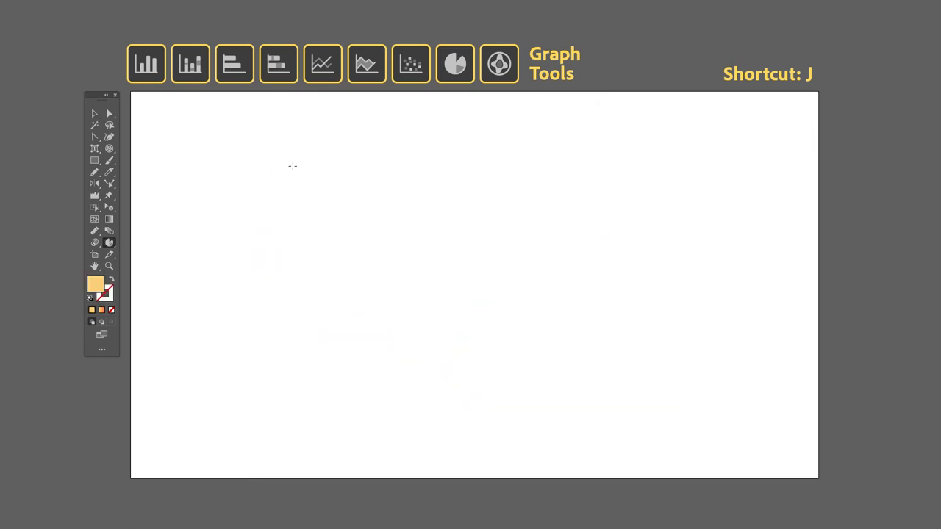
Create a pie graph from the values 10, 15, 5, 25, 30 and 12
mouse_move(294, 167)
left_mouse_down()
mouse_move(492, 318)
mouse_move(567, 340)
mouse_move(540, 320)
left_mouse_up()
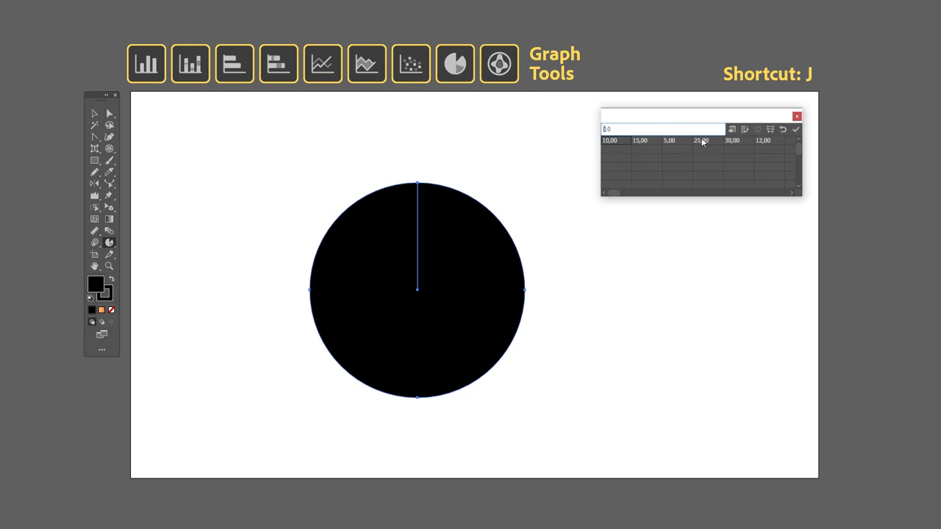
left_click(797, 130)
left_click(797, 116)
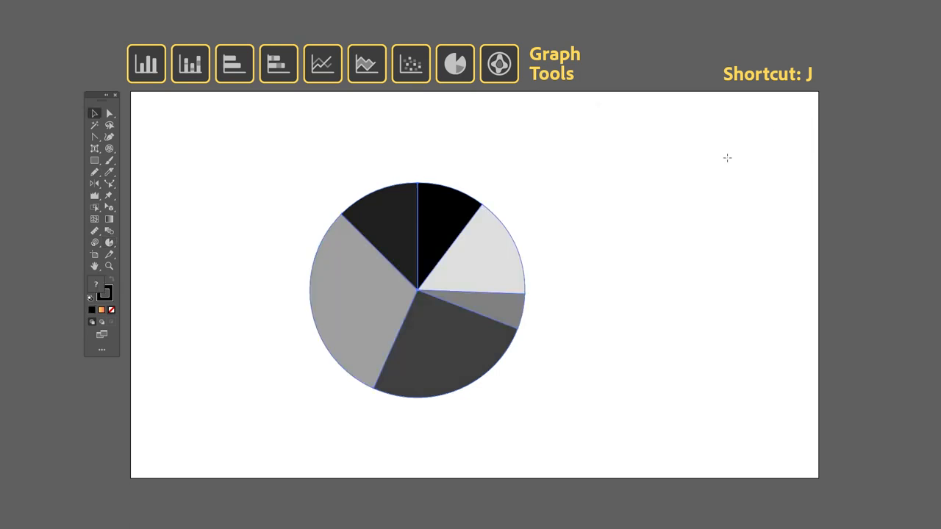
Create a horizontal bar graph from the values 10, 15, 5, 25, 30 and 12, and deselect it
left_click_drag(266, 154, 607, 380)
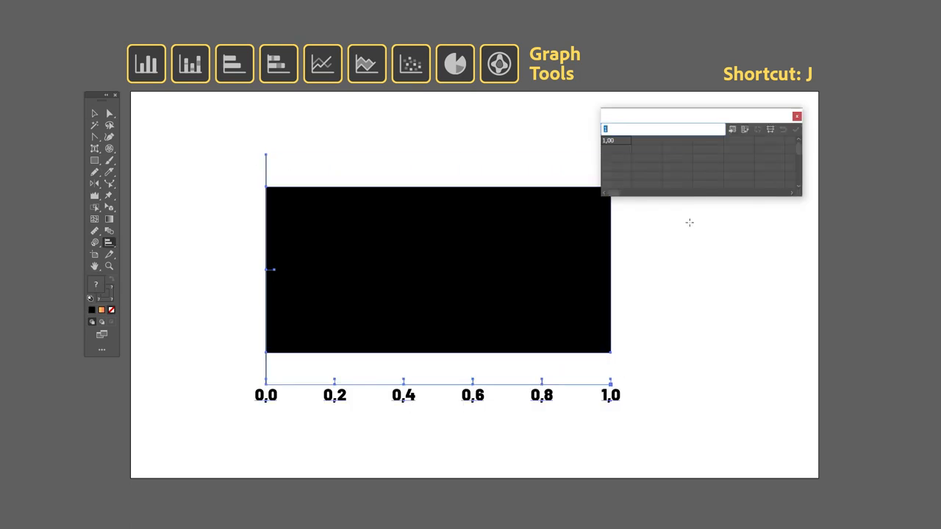
left_click(795, 130)
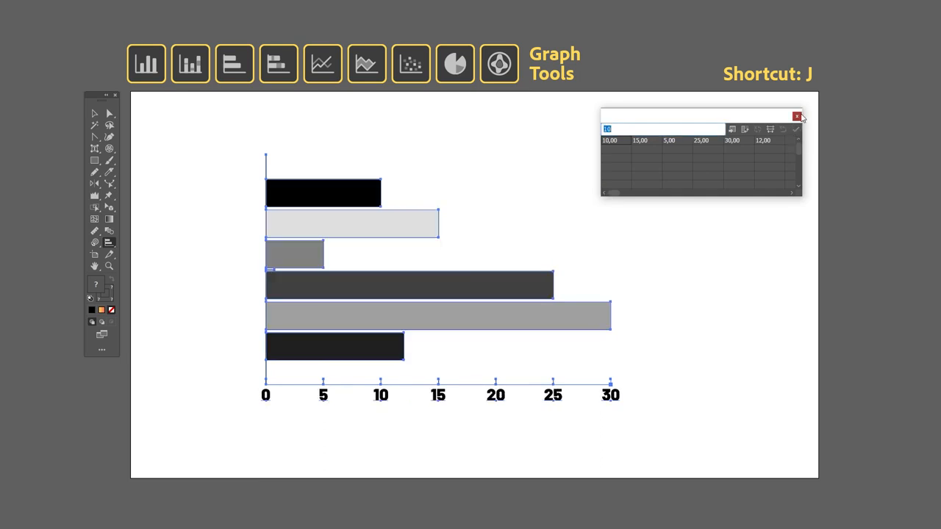
left_click(796, 116)
key("v")
left_click(624, 168)
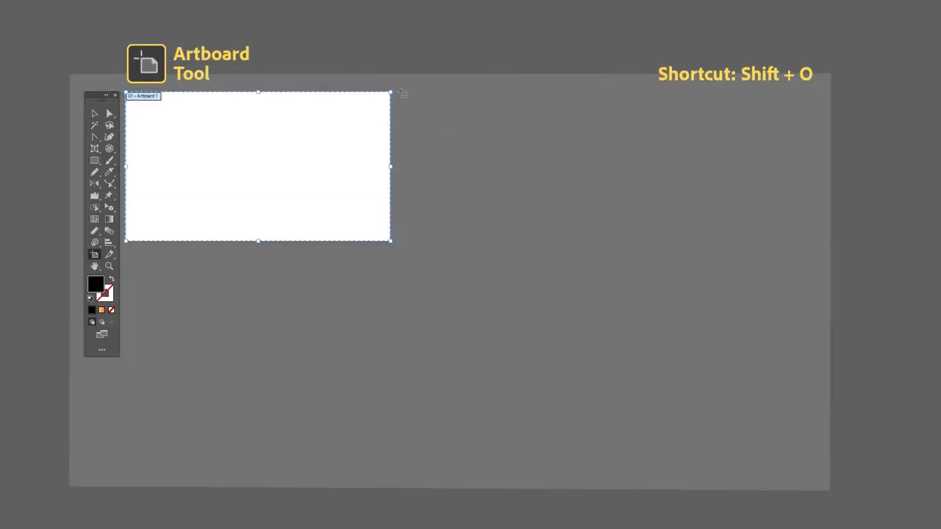
Draw a new artboard beside Artboard 1 with the Artboard tool and move it down and to the right
left_click_drag(401, 93, 571, 239)
left_click_drag(496, 156, 665, 383)
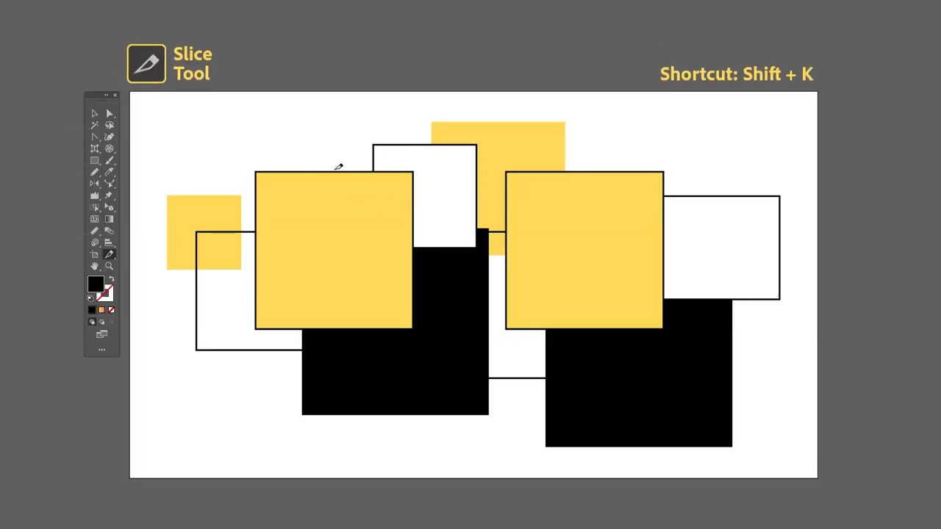
Draw a slice across the middle of the overlapping squares and open Save for Web with the preview set to Fit On Screen
left_click_drag(412, 242, 606, 387)
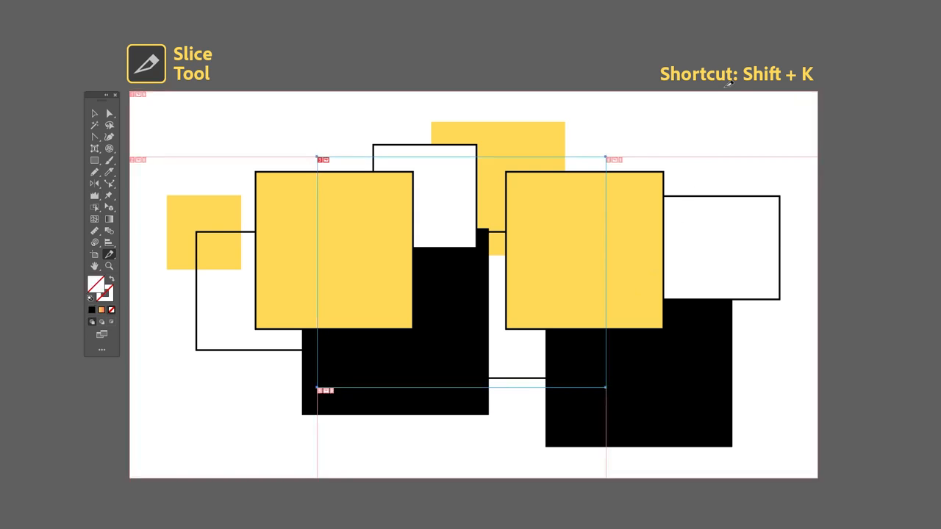
key("ctrl+alt+shift+s")
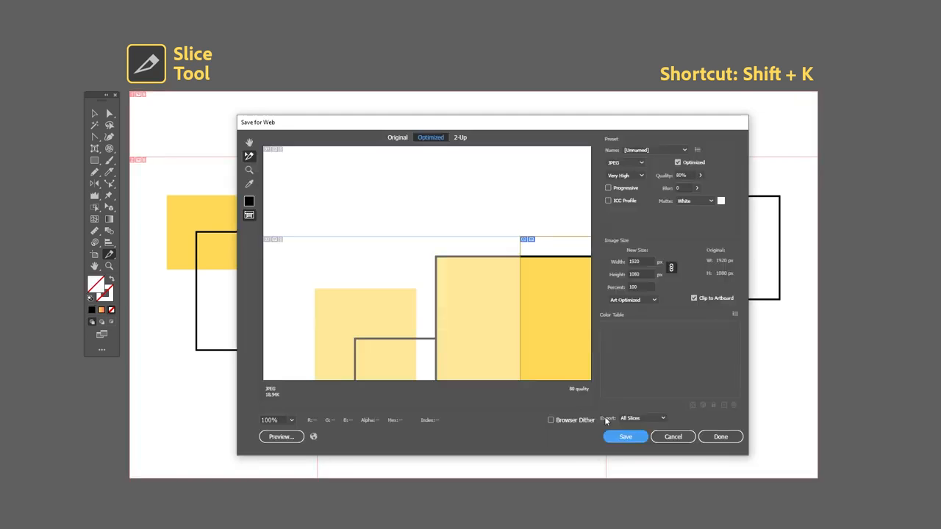
left_click(292, 420)
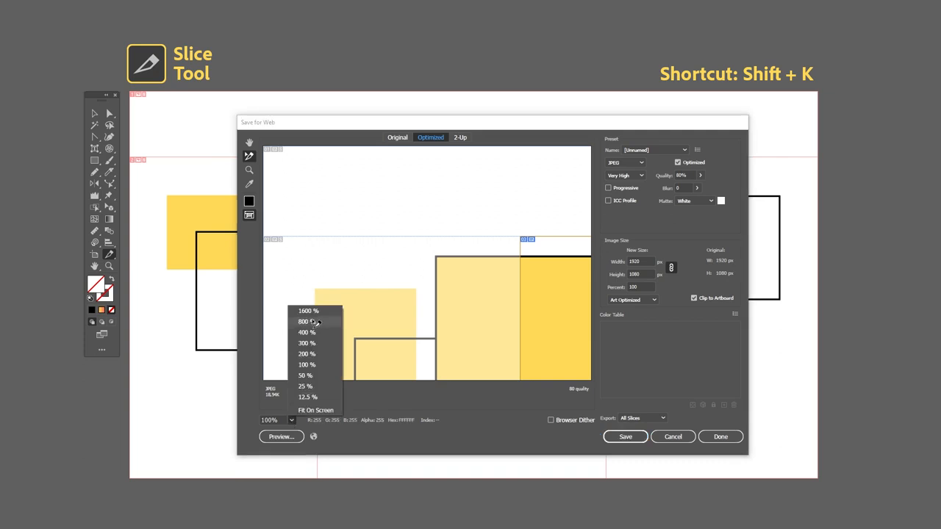
left_click(314, 411)
Select the right, bottom, left, top and central slices one by one in the Save for Web preview
left_click(522, 229)
left_click(431, 330)
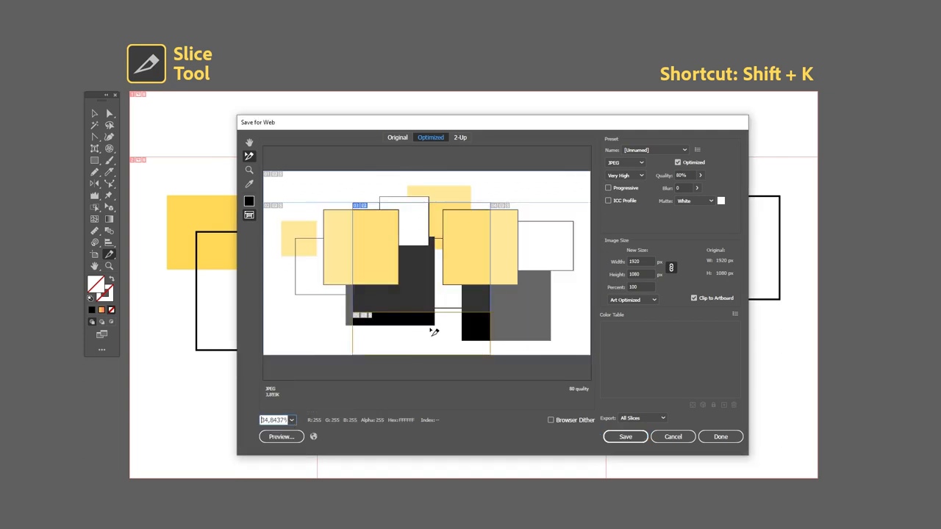
left_click(289, 308)
left_click(316, 197)
left_click(453, 262)
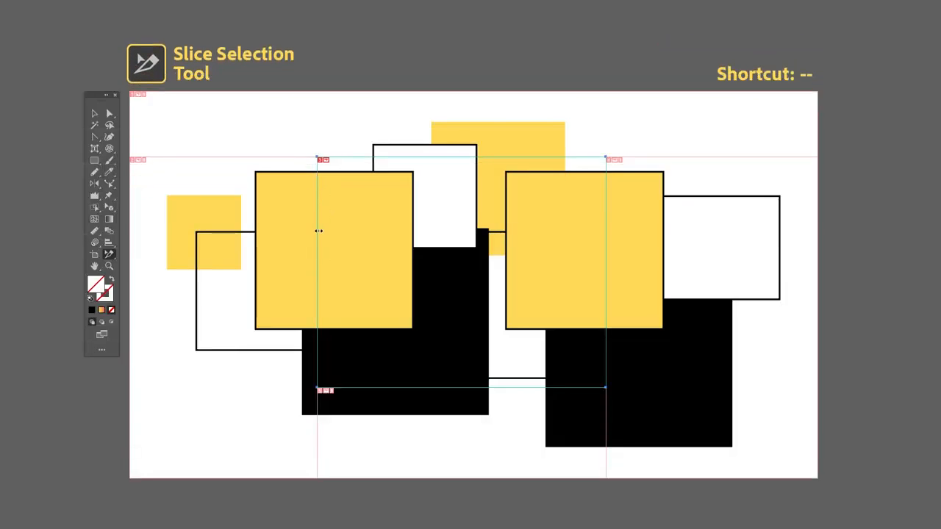
Resize the central slice with the Slice Selection tool by moving its left, bottom and right edges
left_click_drag(372, 235, 314, 235)
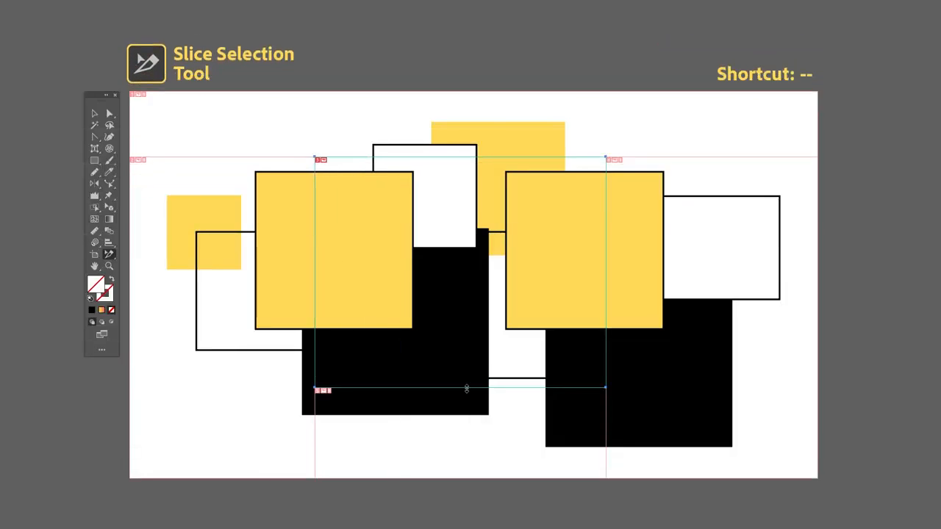
left_click_drag(466, 386, 469, 332)
left_click_drag(500, 221, 468, 220)
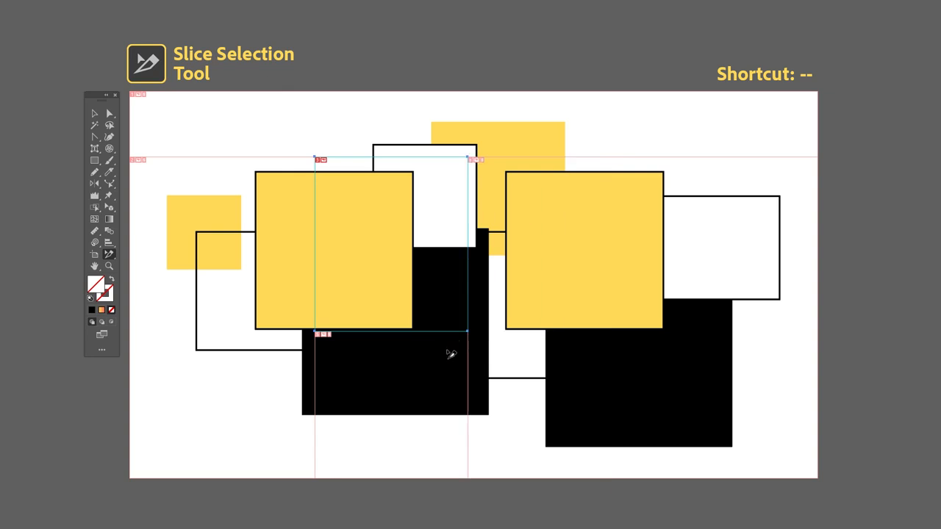
left_click_drag(450, 332, 454, 386)
left_click_drag(512, 296, 439, 260)
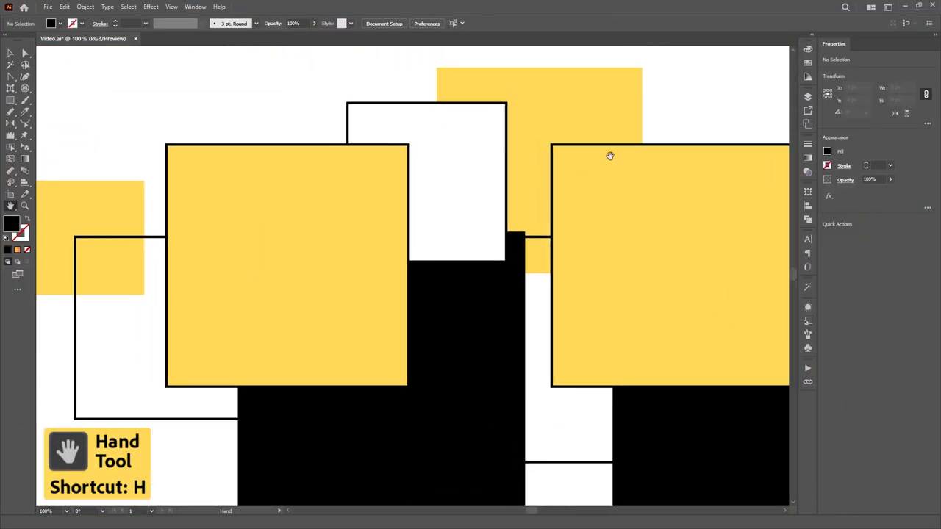
Pan the view across the overlapping squares with the Hand tool
left_click_drag(609, 153, 386, 242)
left_click_drag(257, 362, 580, 213)
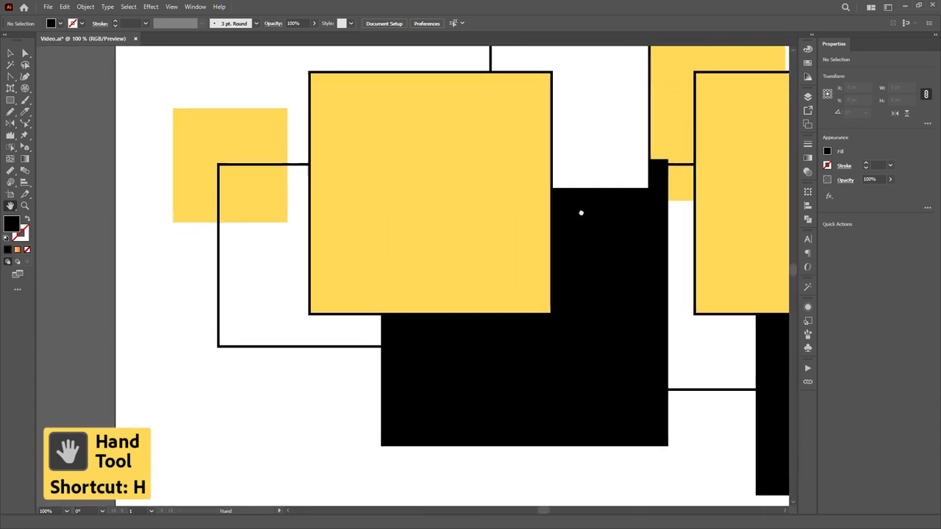
left_click_drag(649, 359, 434, 384)
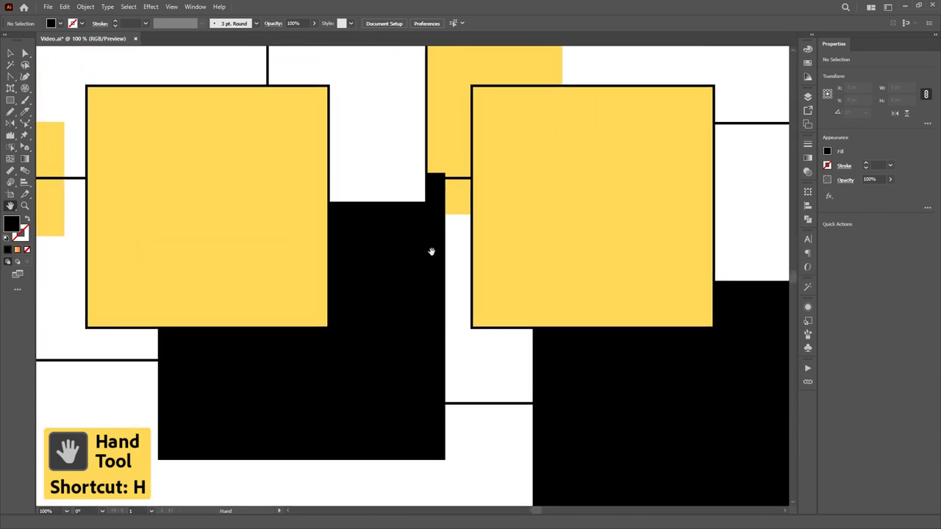
Switch to the Selection tool and pan around the artwork by temporarily activating the Hand tool
key("v")
key("space")
left_click_drag(464, 149, 343, 164)
key("space")
left_click_drag(406, 247, 546, 213)
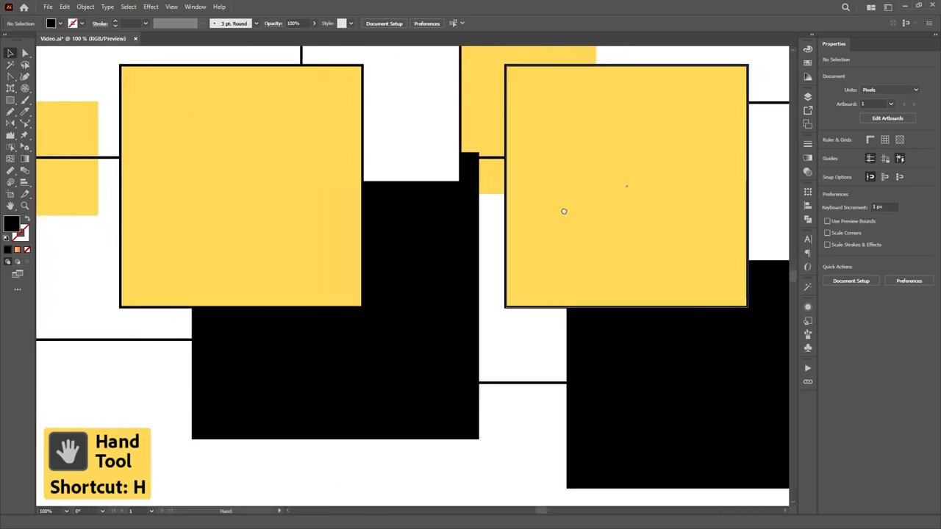
left_click_drag(286, 162, 402, 240)
left_click_drag(528, 251, 385, 202)
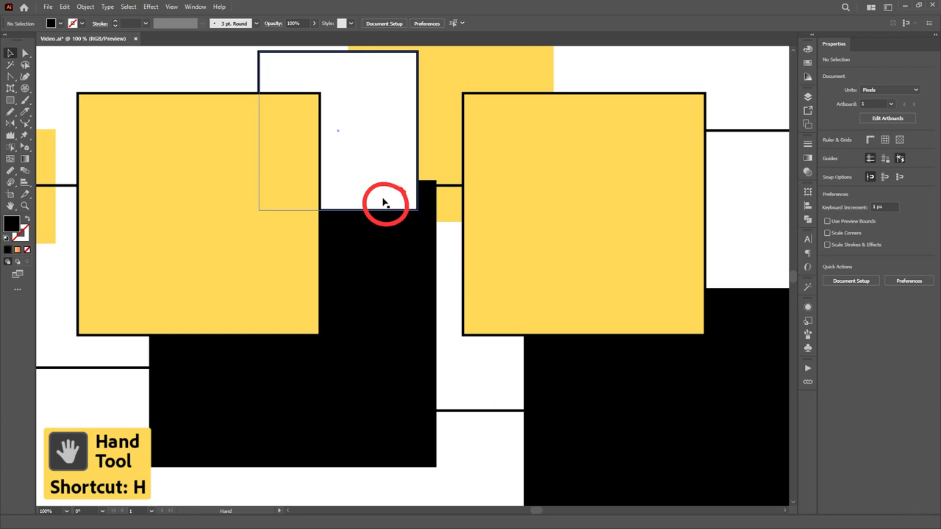
Rotate the canvas view counterclockwise with the Rotate View tool
key("shift+h")
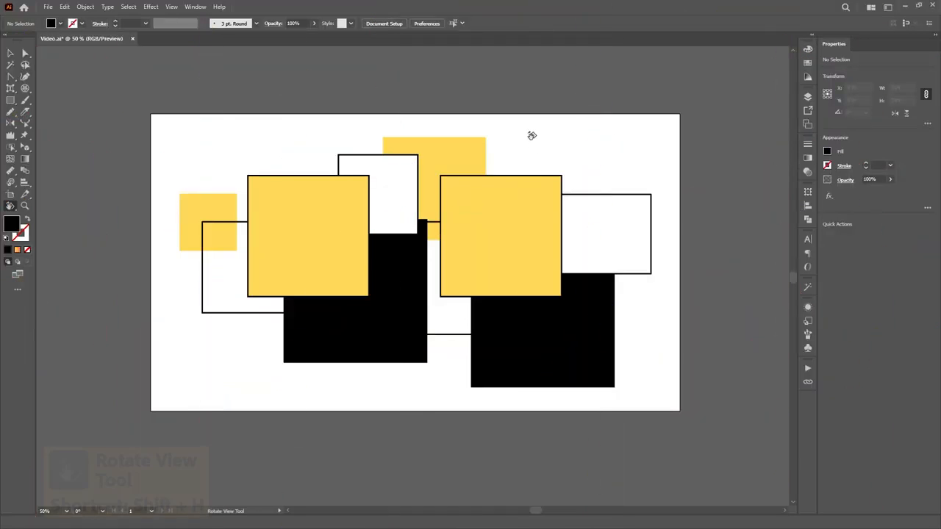
left_click_drag(530, 134, 238, 244)
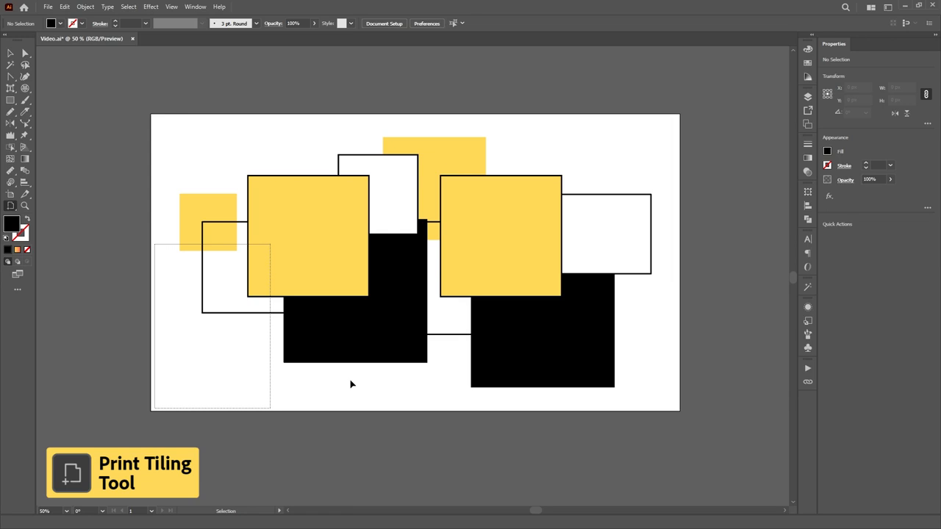
Set the print scaling to Tile Full Pages and save the print settings without printing
key("ctrl+p")
left_click_drag(676, 78, 615, 110)
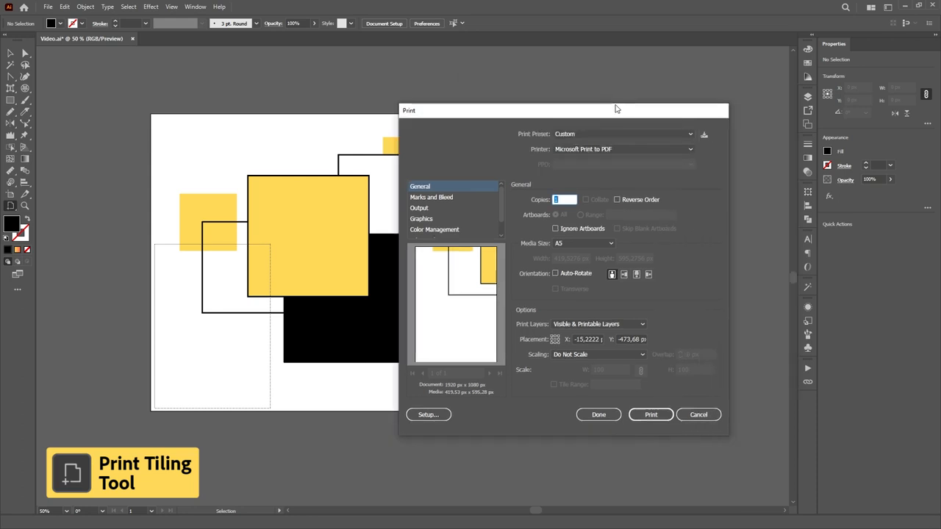
left_click(575, 357)
left_click(607, 397)
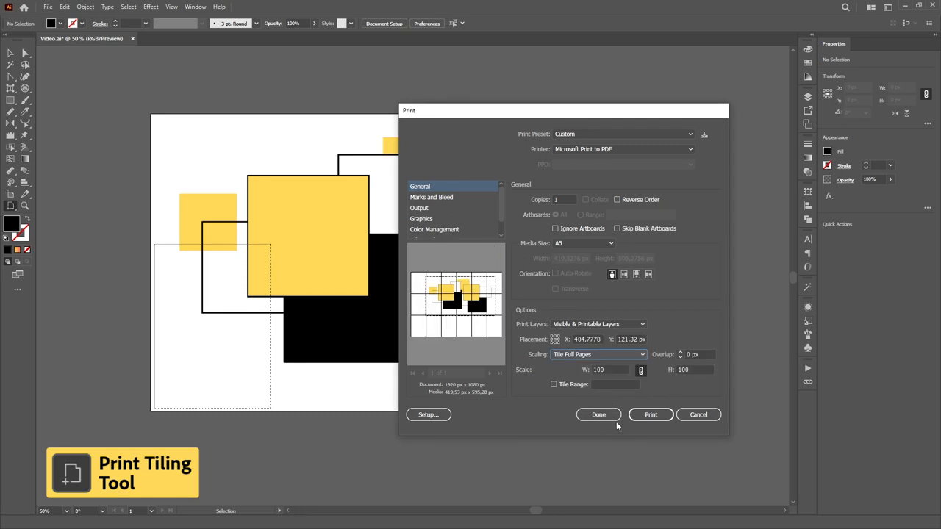
left_click(607, 415)
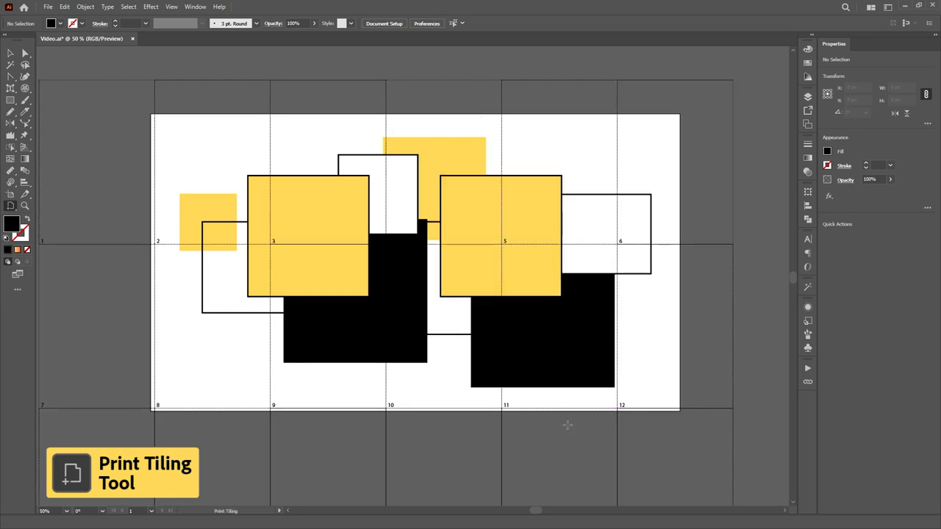
Reposition the page tile grid over the artboard several times with the Print Tiling tool
left_click_drag(158, 244, 243, 300)
left_click_drag(300, 359, 299, 357)
left_click_drag(298, 358, 186, 295)
left_click_drag(212, 324, 279, 402)
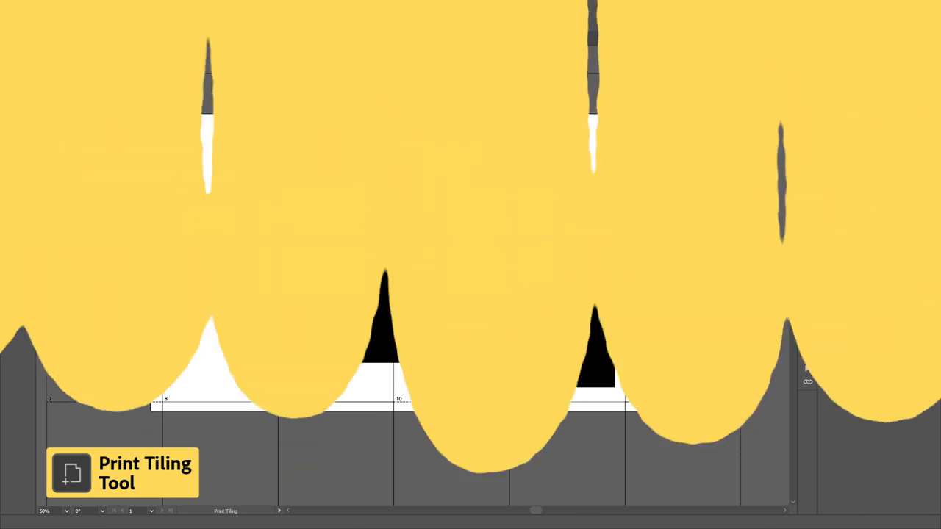
Zoom in and out around the gap between the central black and yellow squares with the Zoom tool
key("z")
left_click(422, 272)
left_click(422, 273)
left_click(423, 275)
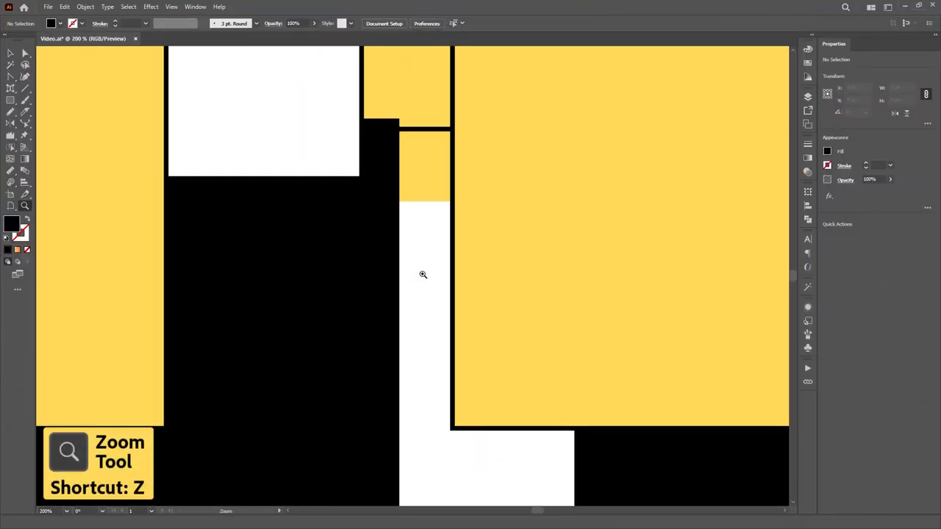
left_click(423, 274)
left_click(423, 274, "alt")
left_click(422, 274, "alt")
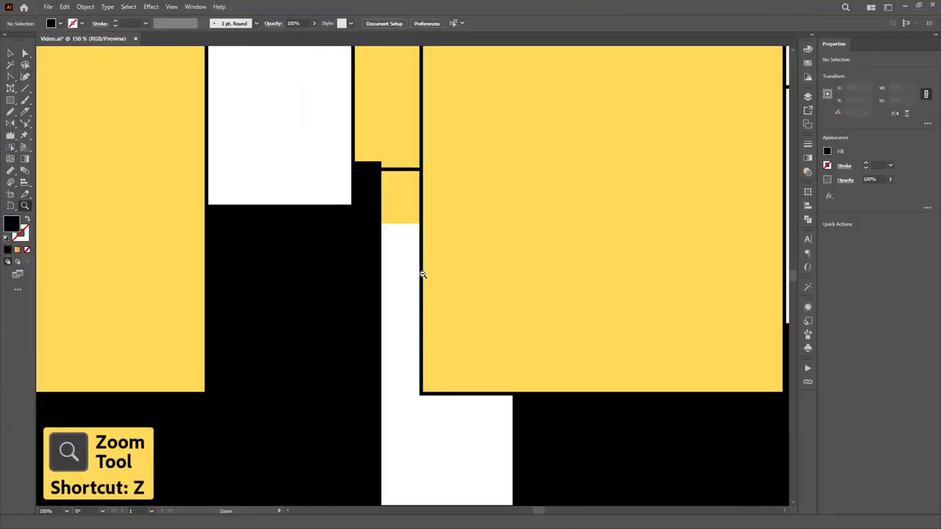
left_click(422, 274, "alt")
left_click(422, 274, "alt")
left_click_drag(363, 275, 525, 309)
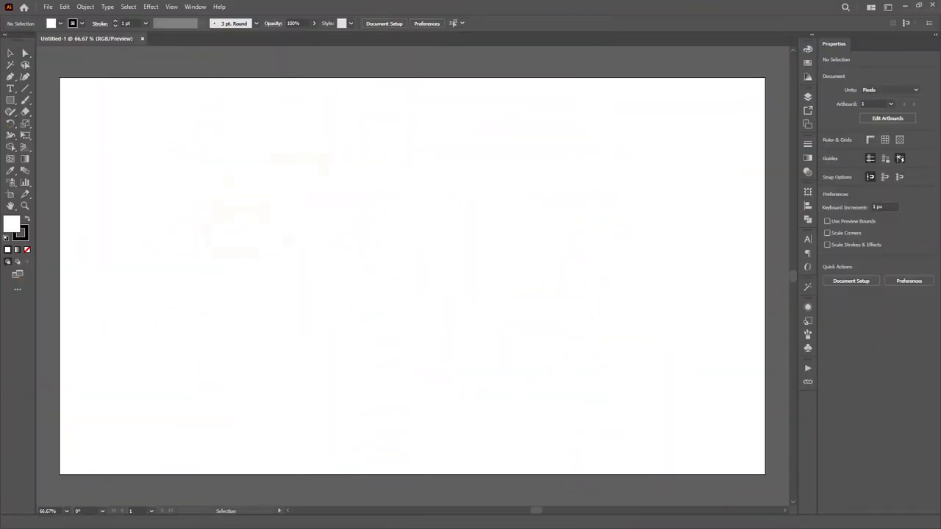